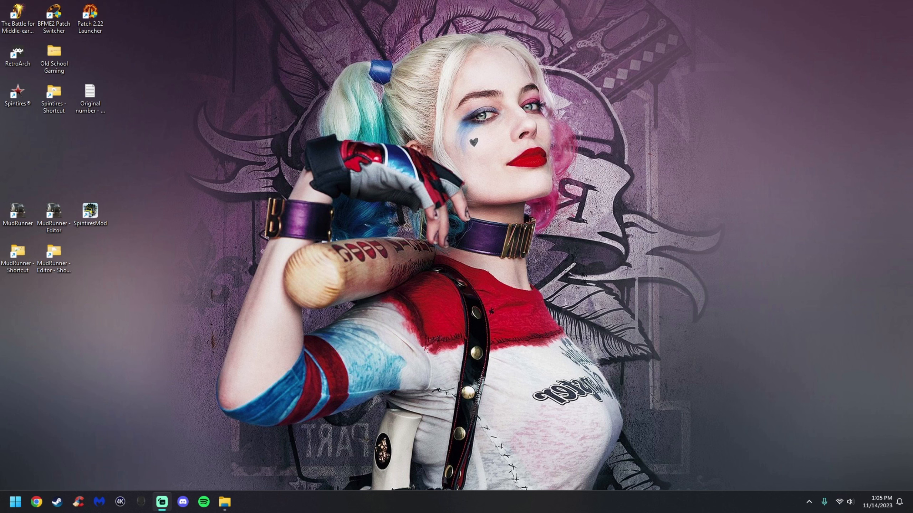
Launch SpintiresMod and start the MudRunner Editor from it.
{"action": "double_click", "coordinate": [101, 217]}
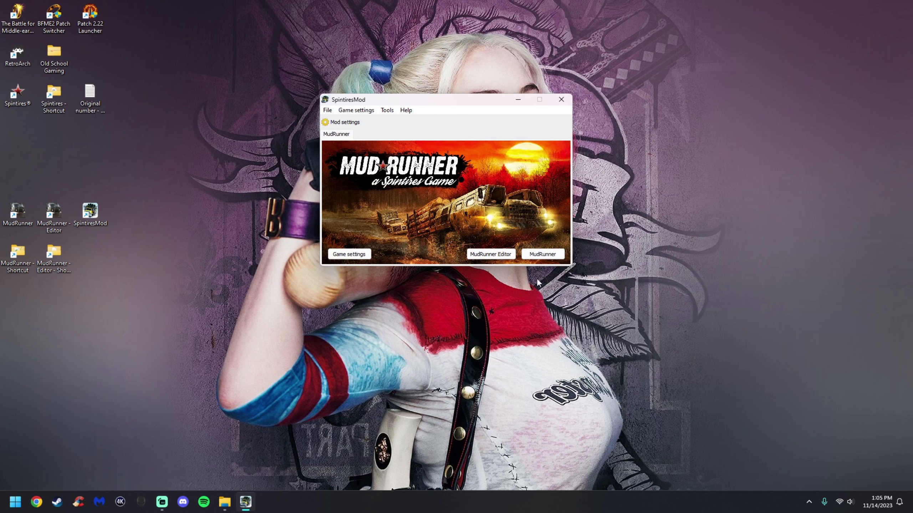
{"action": "left_click", "coordinate": [502, 254]}
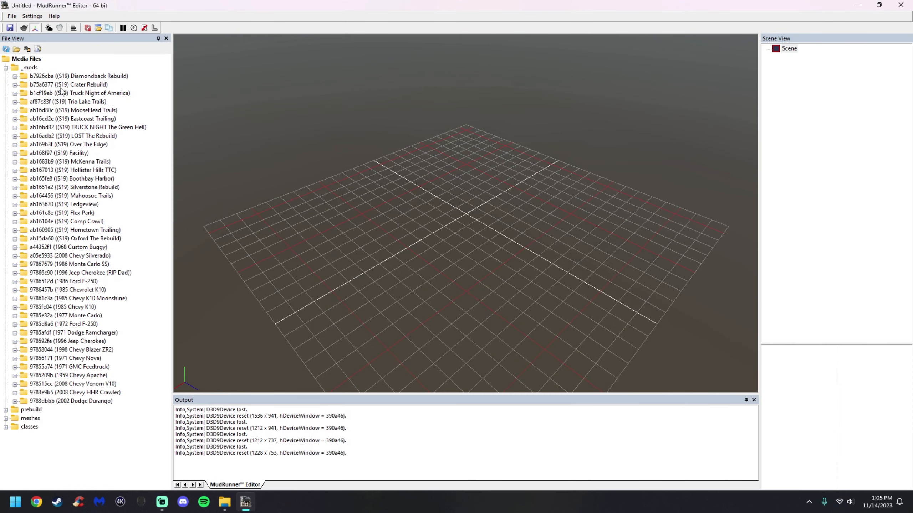
Create a new mod inside the _mods folder of the media files.
{"action": "left_click", "coordinate": [6, 68]}
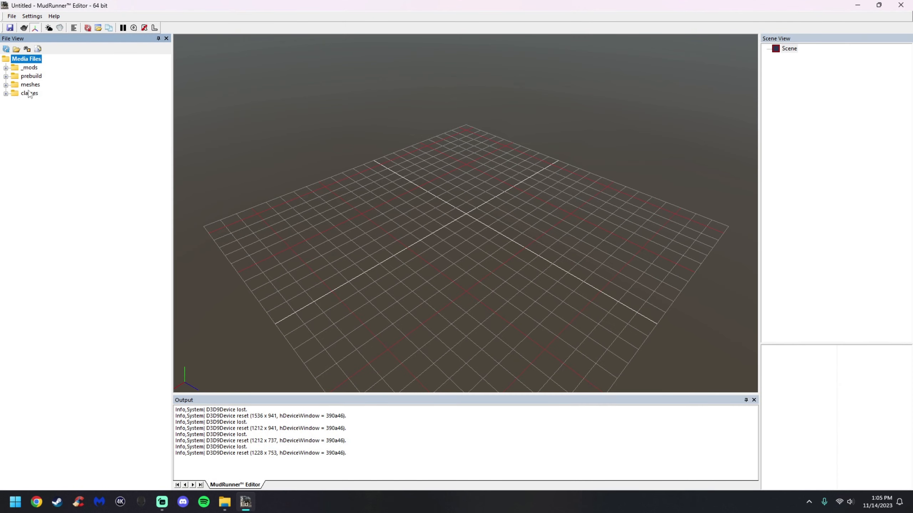
{"action": "left_click", "coordinate": [31, 68]}
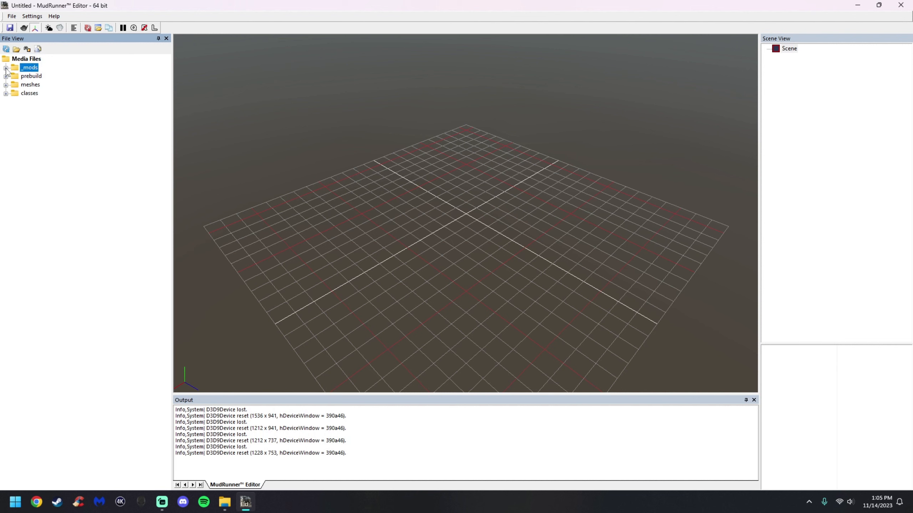
{"action": "left_click", "coordinate": [6, 68]}
{"action": "left_click", "coordinate": [34, 76]}
{"action": "left_click", "coordinate": [33, 68]}
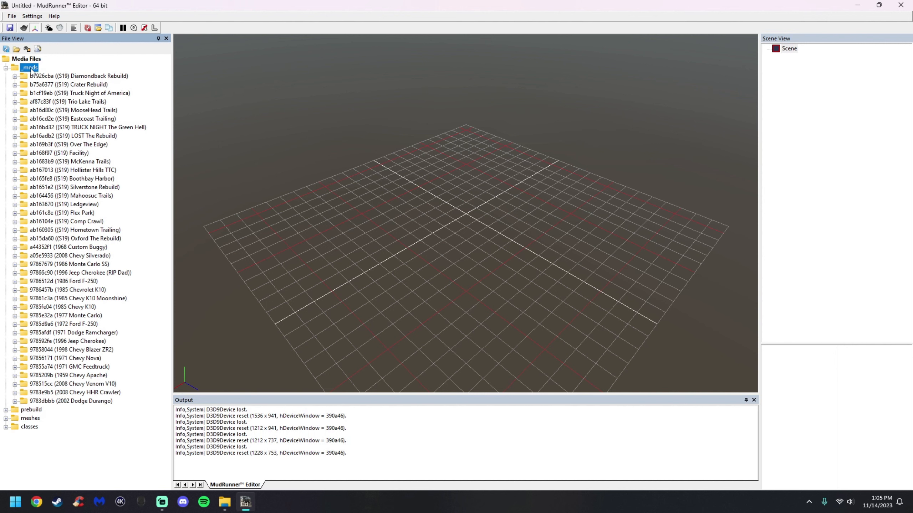
{"action": "right_click", "coordinate": [34, 70]}
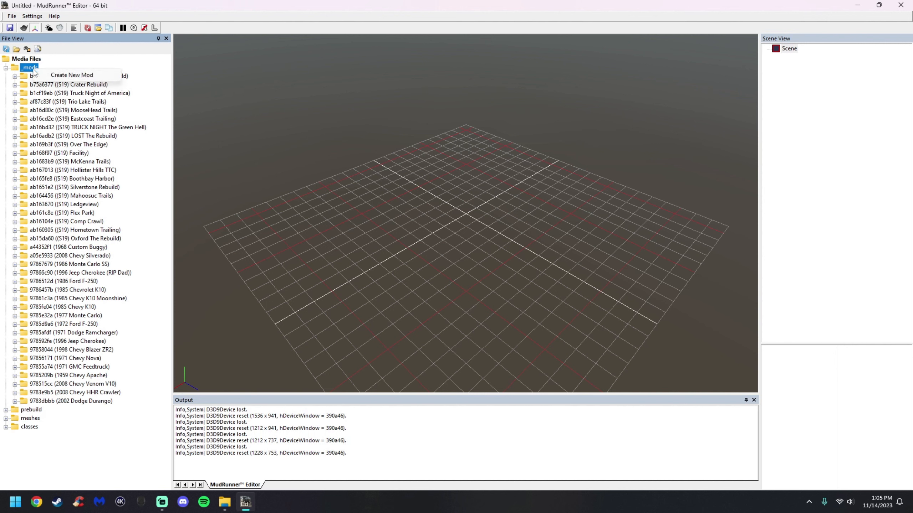
{"action": "left_click", "coordinate": [76, 76]}
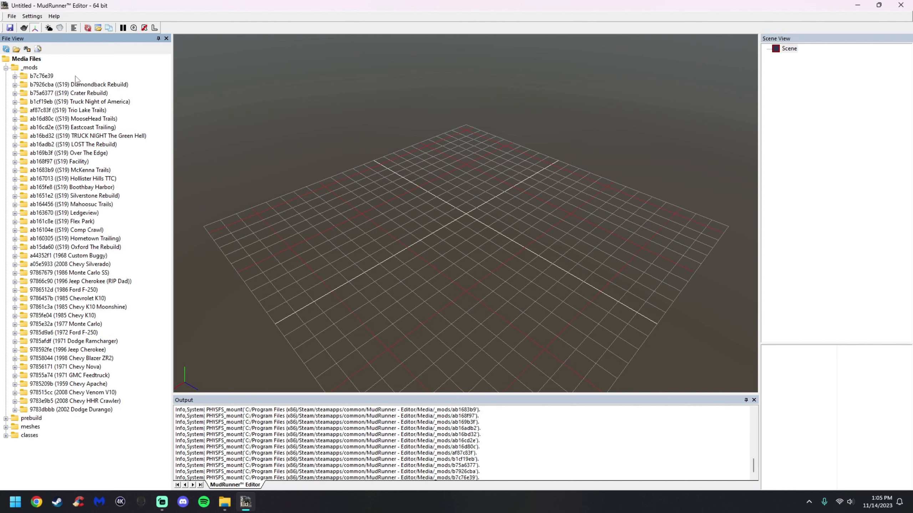
Start a new terrain in the newly created mod, named level_tutorialmap, with X and Z sizes of 1024 m.
{"action": "left_click", "coordinate": [52, 76]}
{"action": "right_click", "coordinate": [49, 77]}
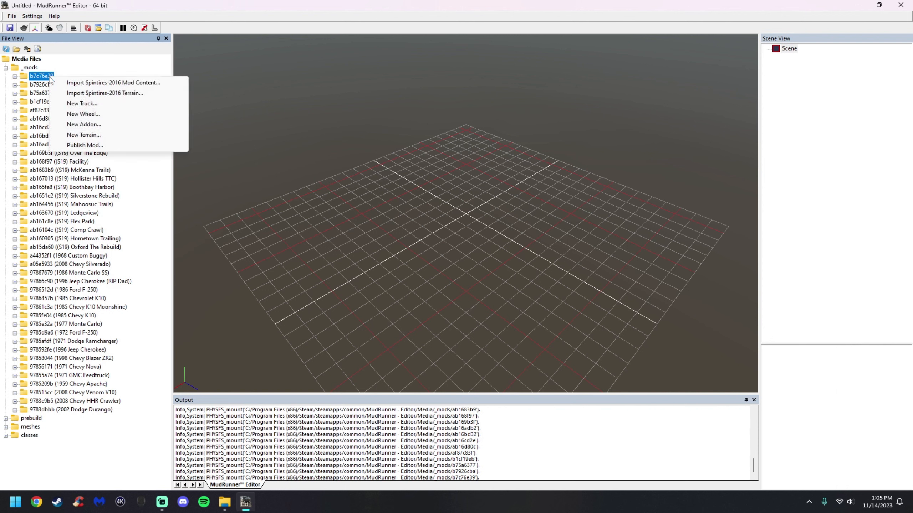
{"action": "left_click", "coordinate": [84, 135]}
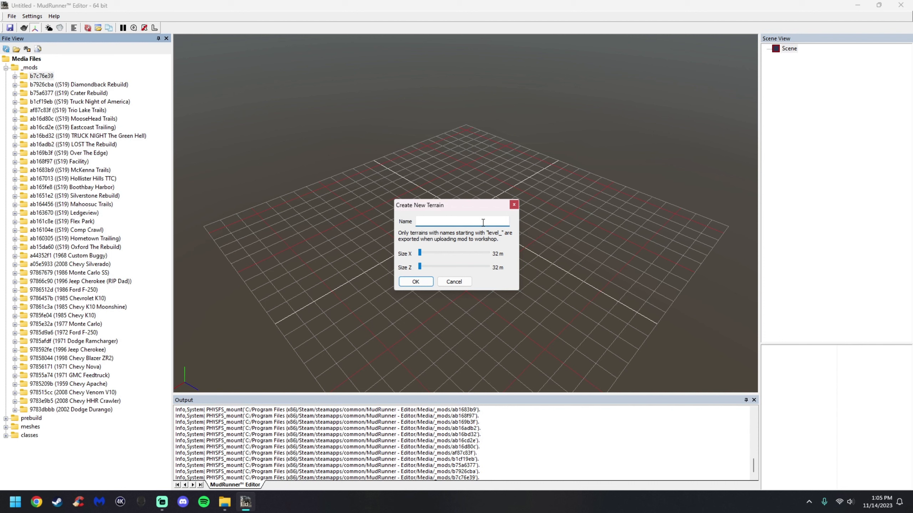
{"action": "type", "text": "level_tutorialmap"}
{"action": "left_click_drag", "start_coordinate": [421, 254], "coordinate": [439, 271]}
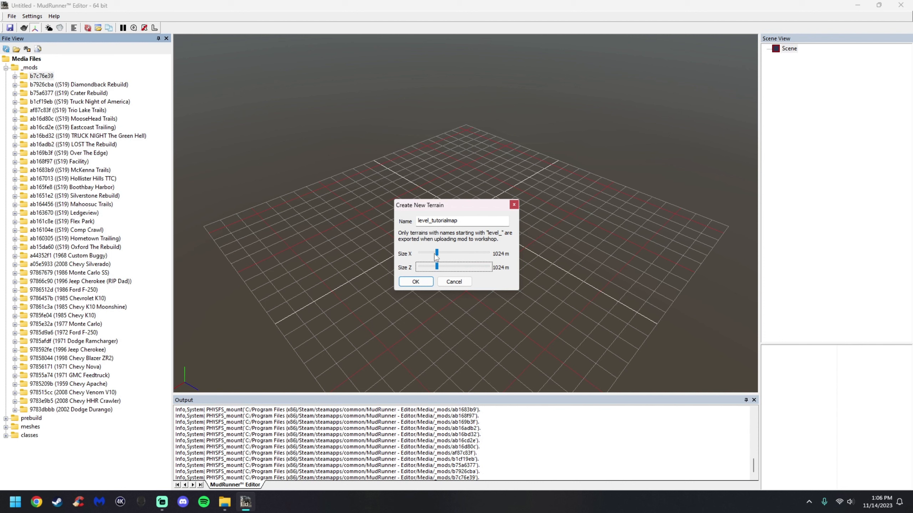
Reduce the terrain size to 26 by 26 blocks and create the terrain together with its missing .STG file.
{"action": "left_click_drag", "start_coordinate": [437, 253], "coordinate": [503, 259]}
{"action": "left_click_drag", "start_coordinate": [489, 258], "coordinate": [439, 264]}
{"action": "key", "text": "Left"}
{"action": "left_click_drag", "start_coordinate": [437, 255], "coordinate": [429, 261]}
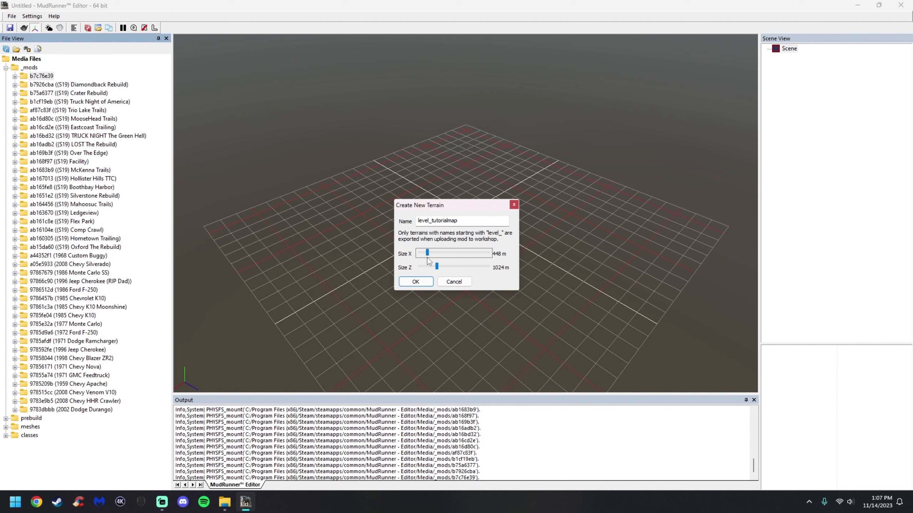
{"action": "left_click_drag", "start_coordinate": [437, 267], "coordinate": [427, 270]}
{"action": "left_click", "coordinate": [424, 283]}
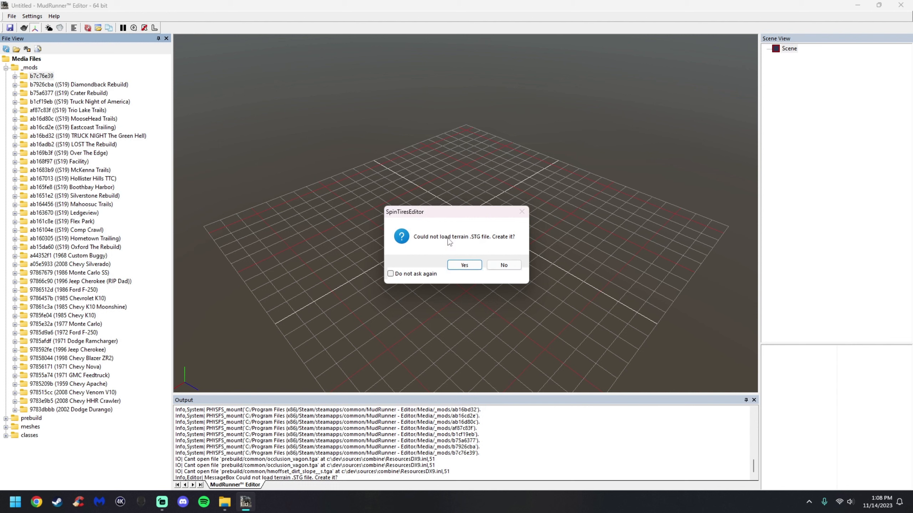
{"action": "left_click", "coordinate": [463, 266]}
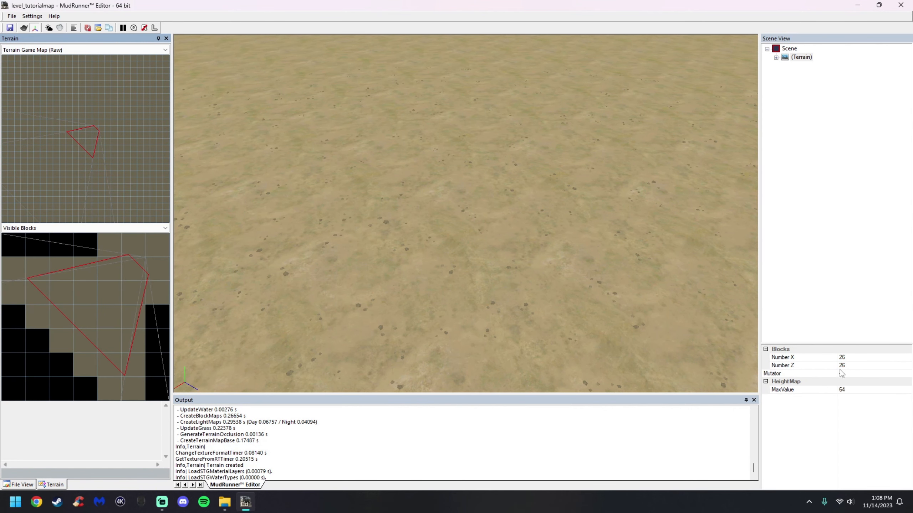
Rebuild the terrain and save the level_tutorialmap file.
{"action": "scroll", "coordinate": [489, 269], "scroll_direction": "down", "scroll_amount": 3}
{"action": "scroll", "coordinate": [496, 252], "scroll_direction": "up", "scroll_amount": 1}
{"action": "right_click", "coordinate": [504, 235]}
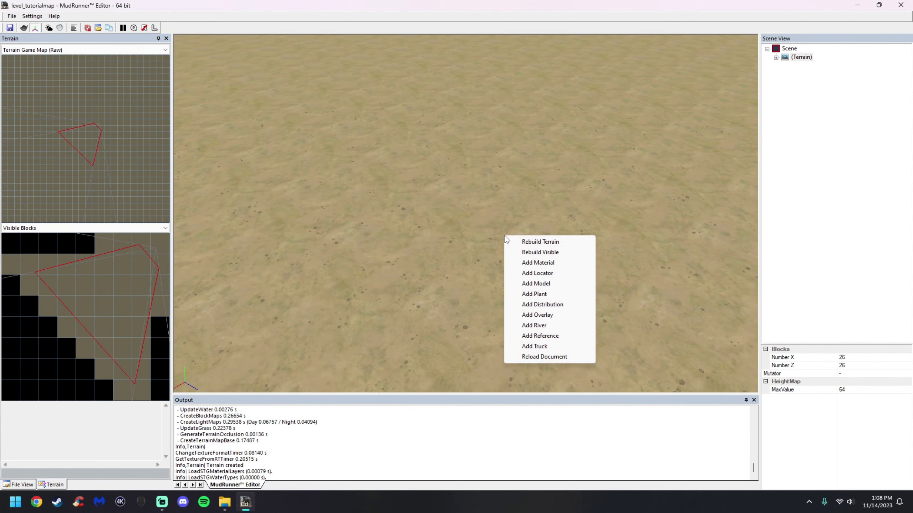
{"action": "left_click", "coordinate": [525, 241]}
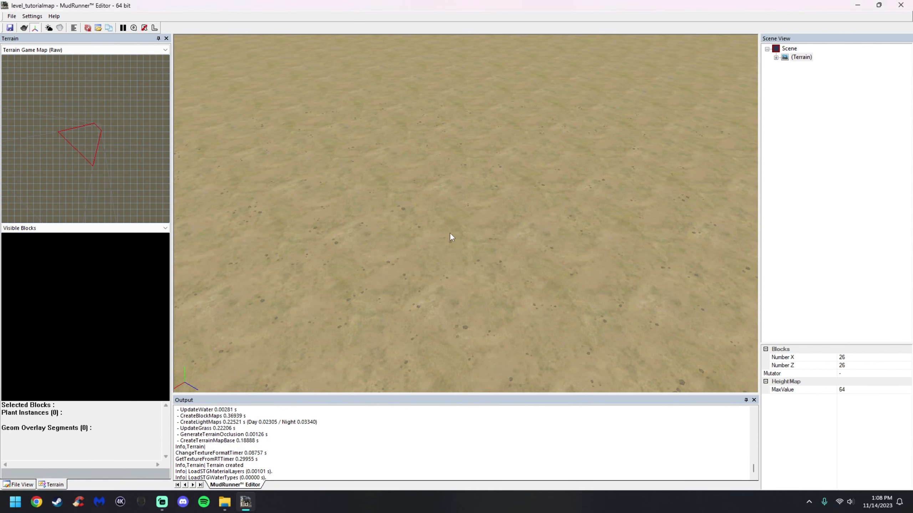
{"action": "key", "text": "ctrl+s"}
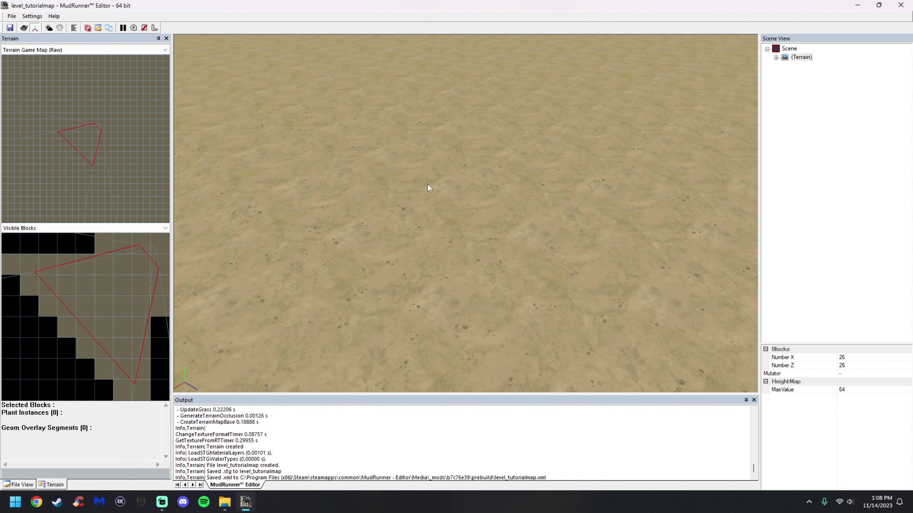
Auto-hide the Terrain and Output panes to enlarge the 3D view of the map.
{"action": "scroll", "coordinate": [428, 183], "scroll_direction": "down", "scroll_amount": 5}
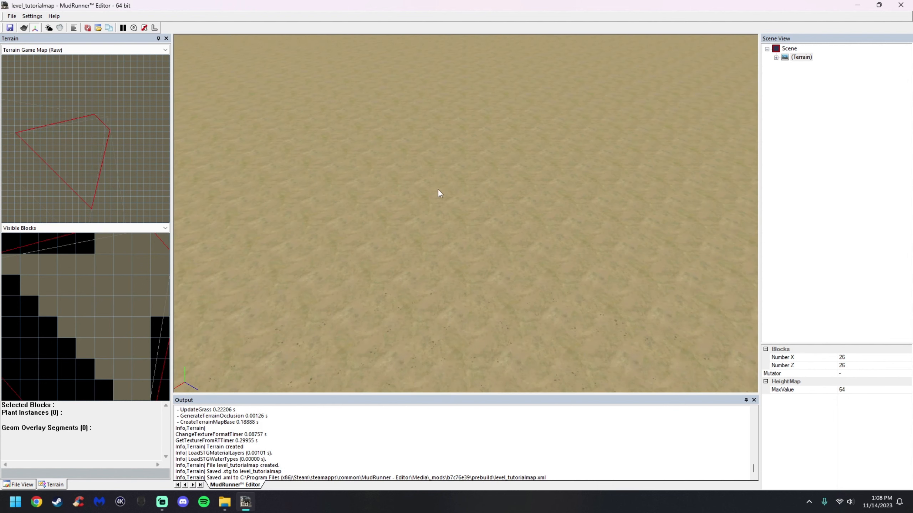
{"action": "right_click_drag", "start_coordinate": [429, 187], "coordinate": [465, 182]}
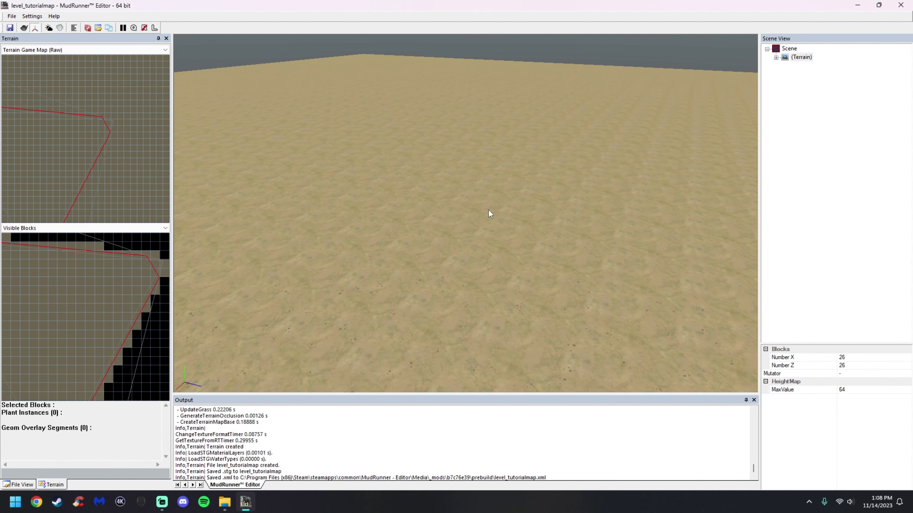
{"action": "right_click_drag", "start_coordinate": [488, 209], "coordinate": [489, 206]}
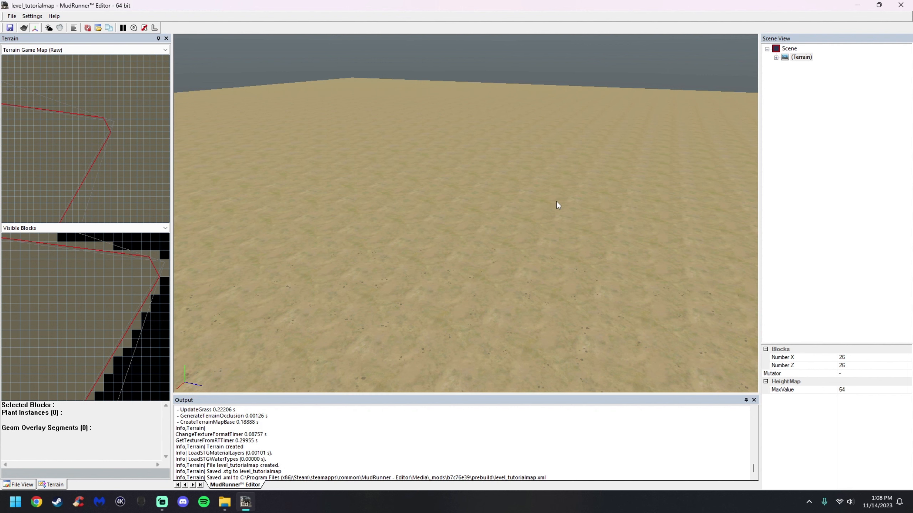
{"action": "right_click_drag", "start_coordinate": [546, 206], "coordinate": [490, 213]}
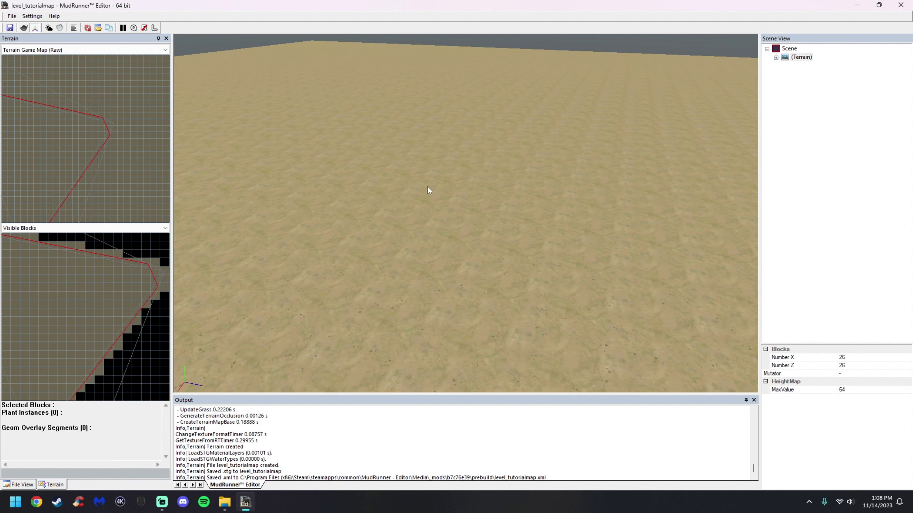
{"action": "right_click_drag", "start_coordinate": [357, 176], "coordinate": [456, 204]}
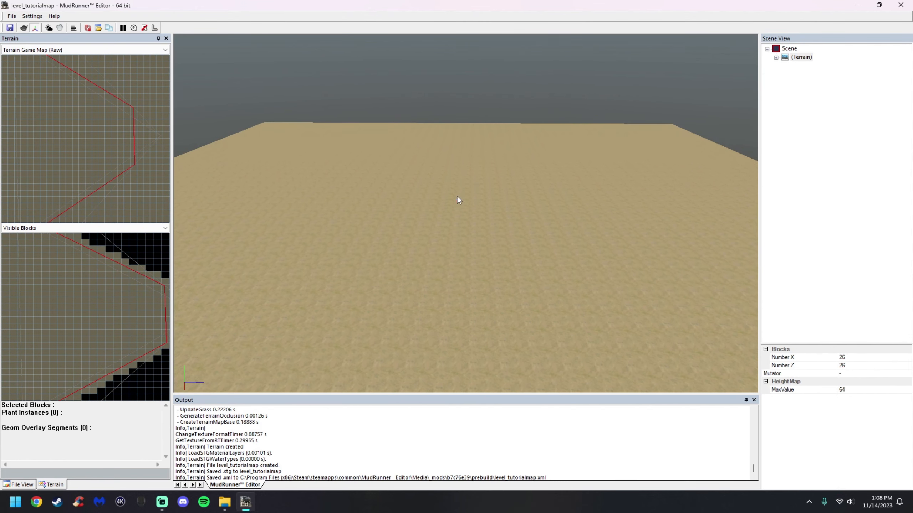
{"action": "right_click_drag", "start_coordinate": [487, 177], "coordinate": [467, 212]}
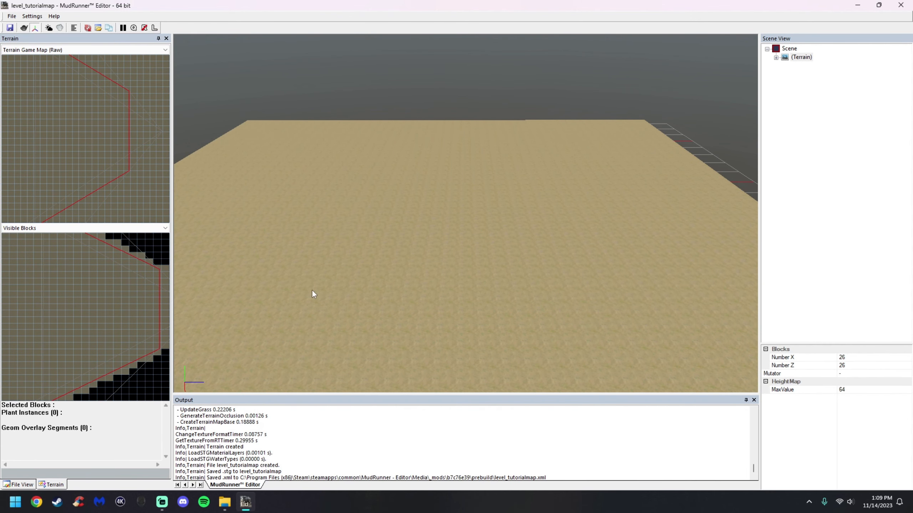
{"action": "left_click", "coordinate": [158, 39]}
{"action": "left_click", "coordinate": [746, 401]}
{"action": "scroll", "coordinate": [395, 284], "scroll_direction": "down", "scroll_amount": 3}
{"action": "middle_click_drag", "start_coordinate": [375, 285], "coordinate": [398, 193]}
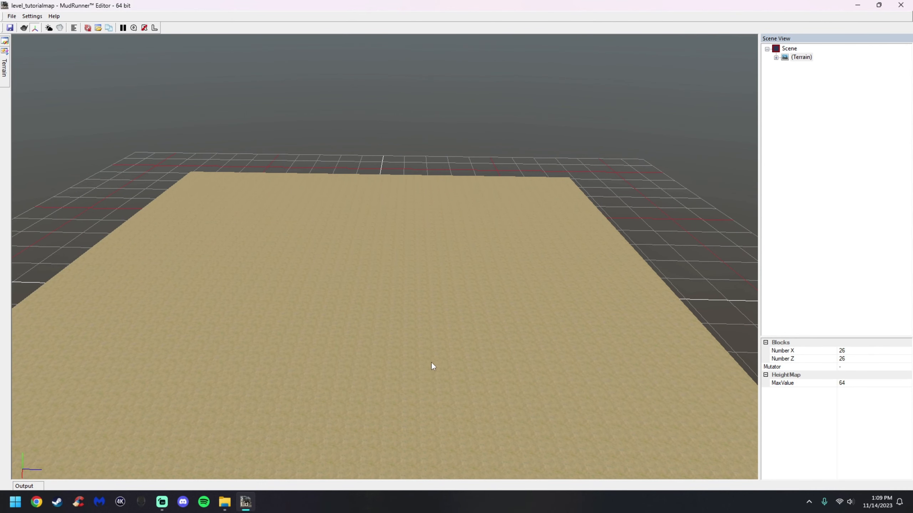
{"action": "middle_click_drag", "start_coordinate": [437, 335], "coordinate": [393, 299]}
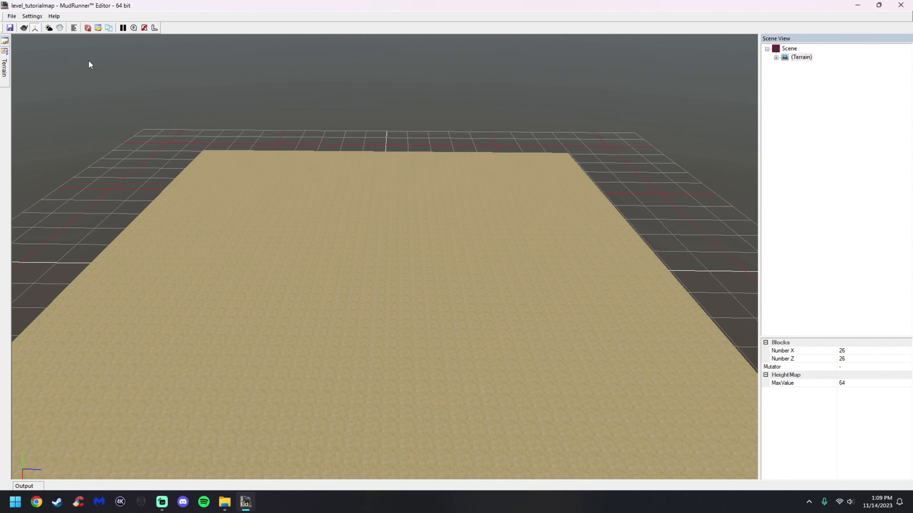
Preview the terrain in night lighting and return to daylight.
{"action": "left_click", "coordinate": [49, 29]}
{"action": "scroll", "coordinate": [427, 279], "scroll_direction": "up", "scroll_amount": 1}
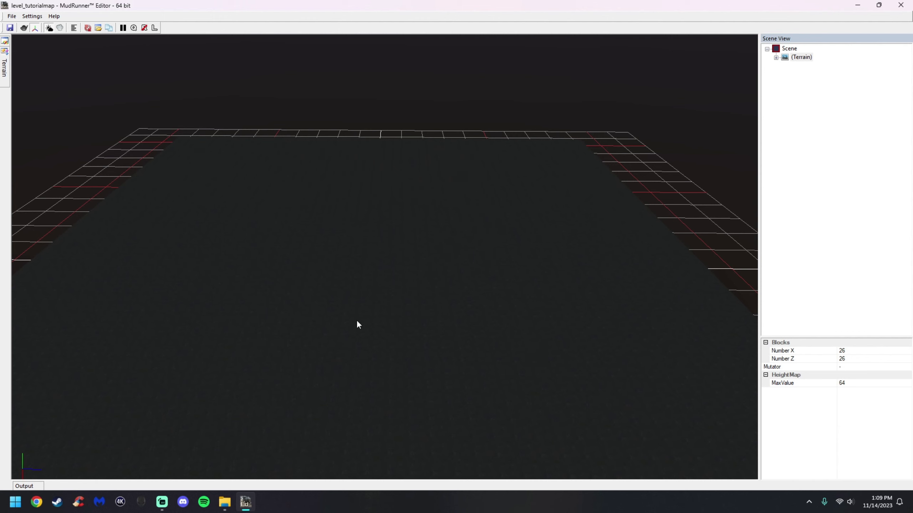
{"action": "left_click", "coordinate": [50, 29]}
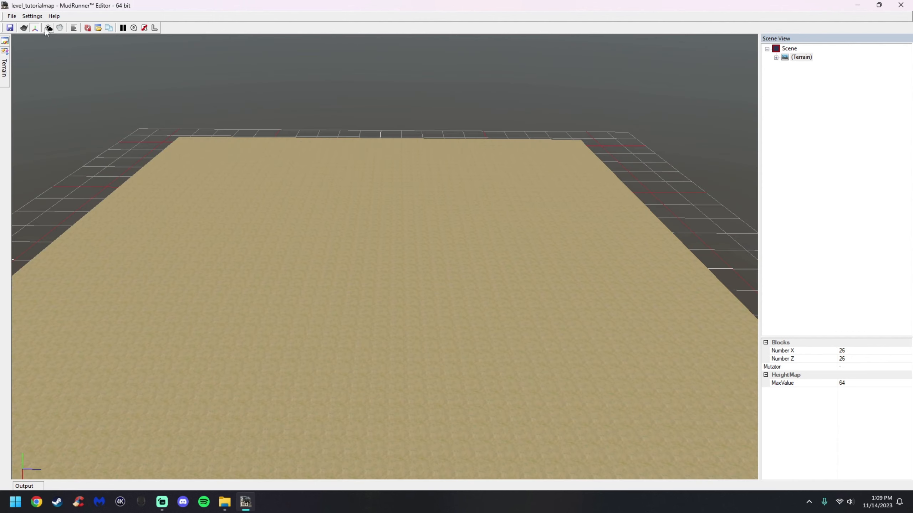
Save the level_tutorialmap terrain again.
{"action": "left_click", "coordinate": [11, 29]}
{"action": "scroll", "coordinate": [339, 236], "scroll_direction": "down", "scroll_amount": 2}
{"action": "middle_click_drag", "start_coordinate": [670, 234], "coordinate": [352, 247]}
{"action": "scroll", "coordinate": [345, 241], "scroll_direction": "up", "scroll_amount": 1}
{"action": "scroll", "coordinate": [353, 247], "scroll_direction": "up", "scroll_amount": 1}
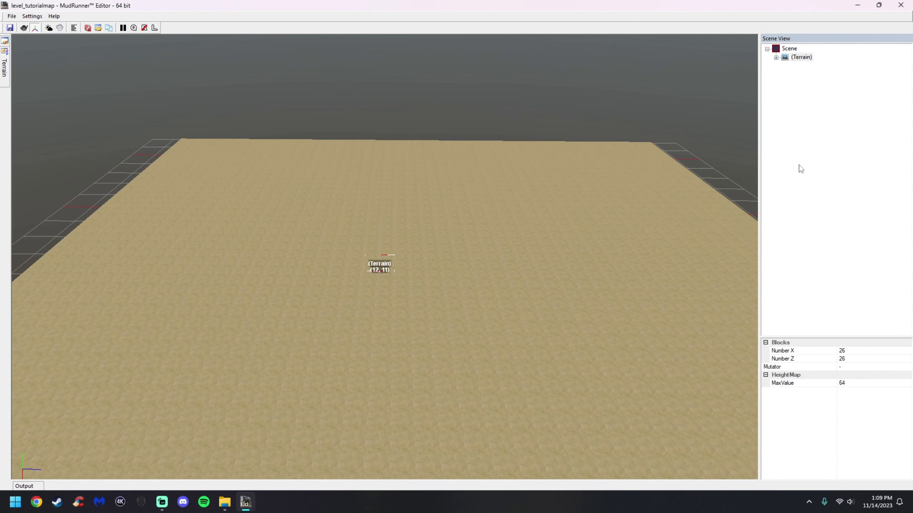
Expand the terrain's contents in the scene and activate the Geometry brush, keeping it in Height mode.
{"action": "left_click", "coordinate": [777, 58]}
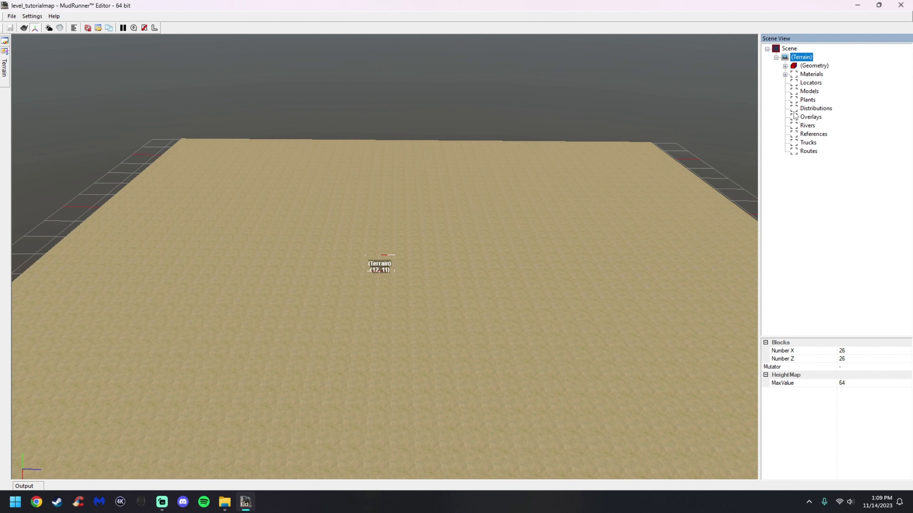
{"action": "left_click", "coordinate": [814, 66]}
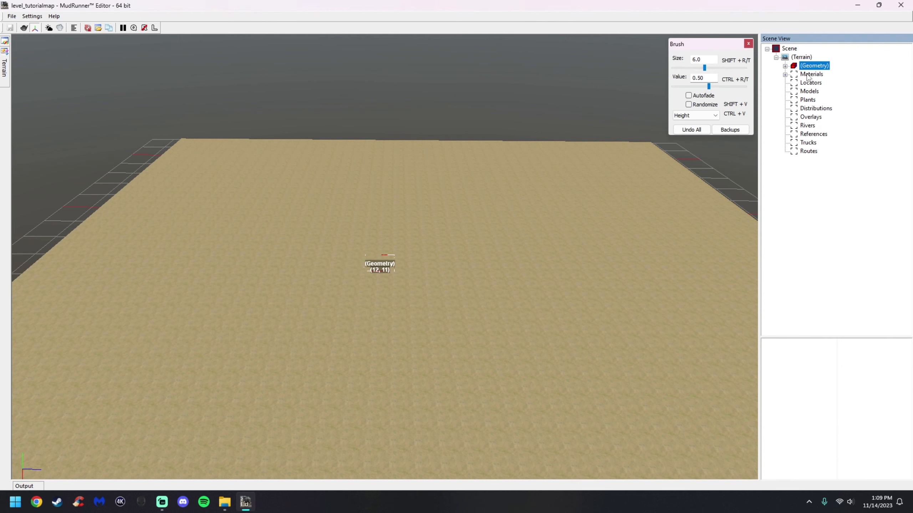
{"action": "left_click", "coordinate": [802, 57]}
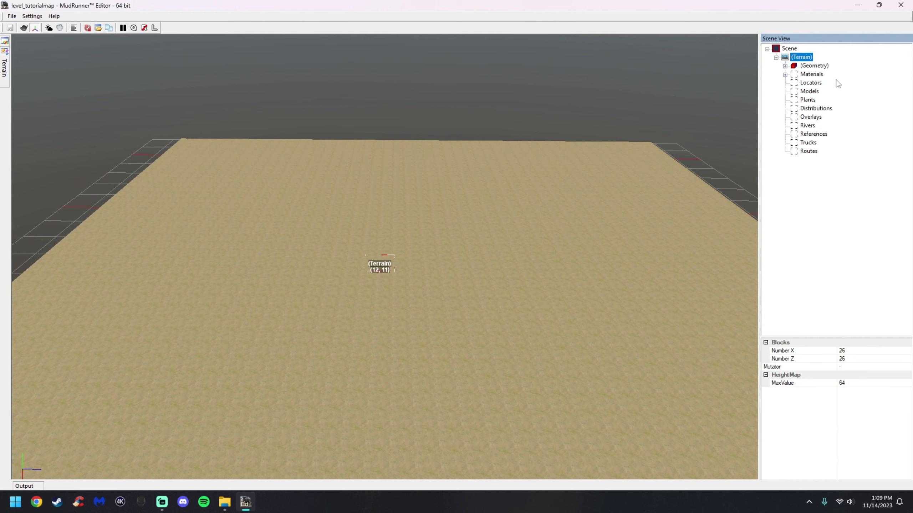
{"action": "left_click", "coordinate": [814, 66]}
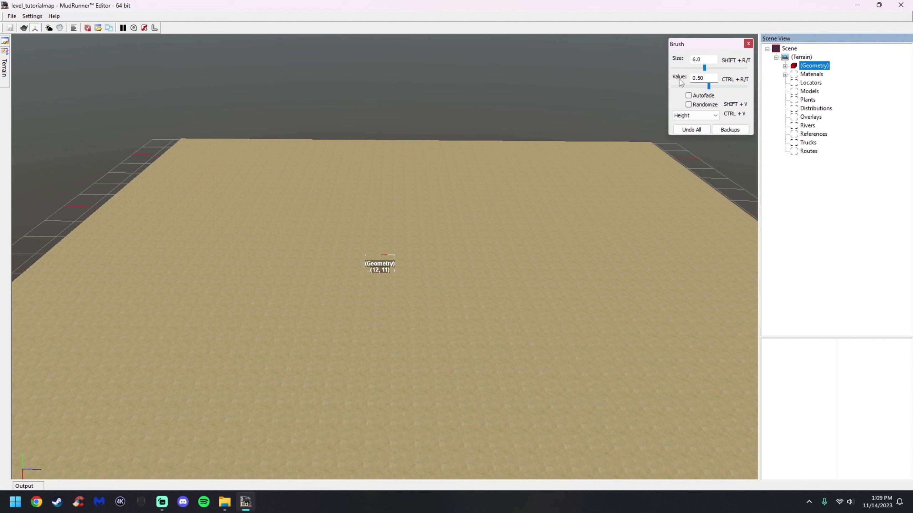
{"action": "left_click", "coordinate": [700, 118]}
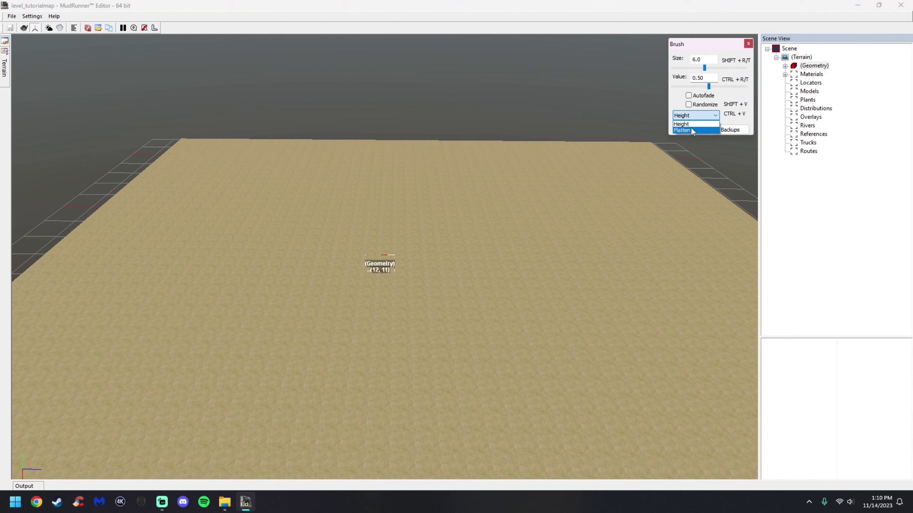
{"action": "left_click", "coordinate": [677, 103]}
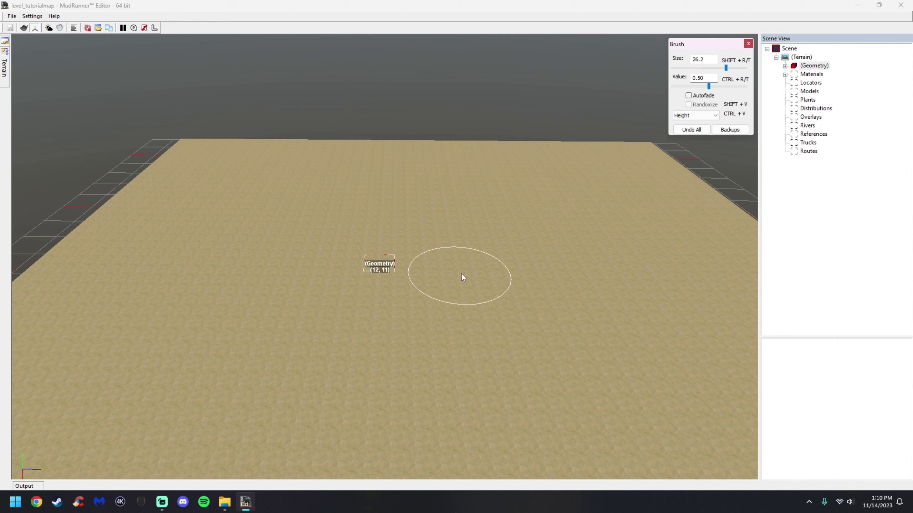
Set the Geometry brush to size 5.9 and value 0.80, and raise a mound near the middle of the terrain.
{"action": "left_click_drag", "start_coordinate": [711, 69], "coordinate": [693, 69]}
{"action": "left_click", "coordinate": [728, 87]}
{"action": "left_click", "coordinate": [715, 68]}
{"action": "left_click", "coordinate": [715, 69]}
{"action": "left_click", "coordinate": [715, 68]}
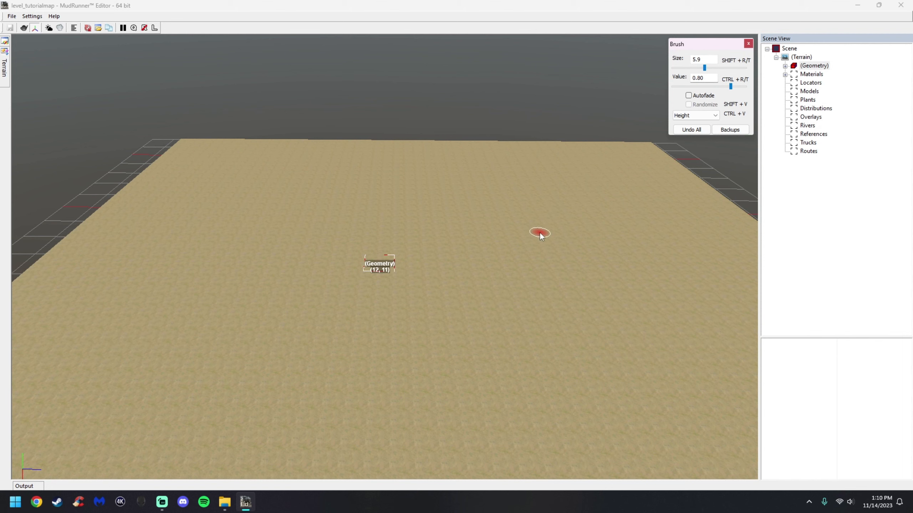
{"action": "scroll", "coordinate": [503, 247], "scroll_direction": "up", "scroll_amount": 5}
{"action": "mouse_move", "coordinate": [479, 219]}
{"action": "left_mouse_down"}
{"action": "mouse_move", "coordinate": [474, 255]}
{"action": "mouse_move", "coordinate": [573, 243]}
{"action": "left_mouse_up"}
Set the brush value to 0.25 and lower the ground beside the mound.
{"action": "left_click_drag", "start_coordinate": [730, 86], "coordinate": [690, 87]}
{"action": "mouse_move", "coordinate": [413, 226]}
{"action": "left_mouse_down"}
{"action": "mouse_move", "coordinate": [377, 307]}
{"action": "mouse_move", "coordinate": [365, 186]}
{"action": "mouse_move", "coordinate": [456, 231]}
{"action": "left_mouse_up"}
{"action": "middle_click_drag", "start_coordinate": [471, 226], "coordinate": [471, 220]}
Switch the Geometry brush to Flatten mode with size 13.5 and value 0.50, and flatten the mound and the lowered ground.
{"action": "left_click", "coordinate": [698, 115]}
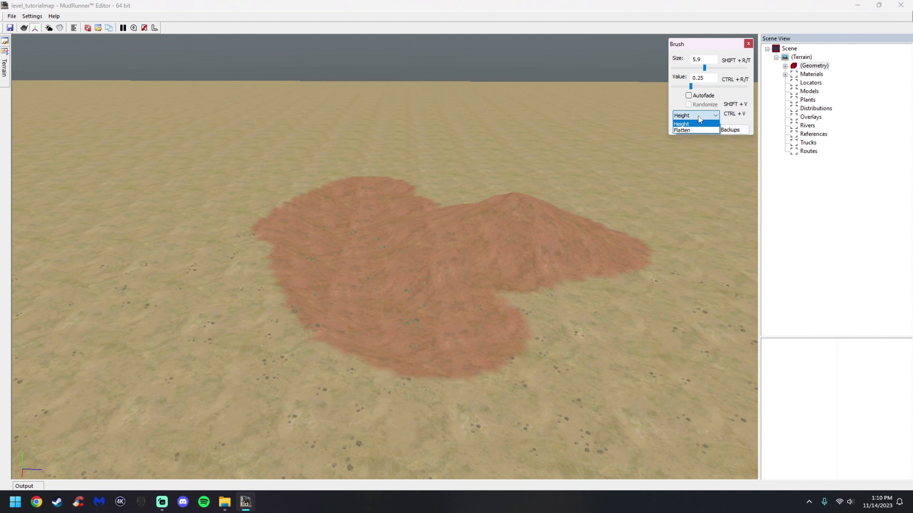
{"action": "left_click", "coordinate": [685, 130]}
{"action": "left_click_drag", "start_coordinate": [701, 87], "coordinate": [715, 68]}
{"action": "mouse_move", "coordinate": [504, 173]}
{"action": "left_mouse_down"}
{"action": "mouse_move", "coordinate": [399, 192]}
{"action": "mouse_move", "coordinate": [387, 271]}
{"action": "mouse_move", "coordinate": [368, 230]}
{"action": "mouse_move", "coordinate": [492, 250]}
{"action": "mouse_move", "coordinate": [482, 235]}
{"action": "mouse_move", "coordinate": [492, 209]}
{"action": "mouse_move", "coordinate": [490, 226]}
{"action": "left_mouse_up"}
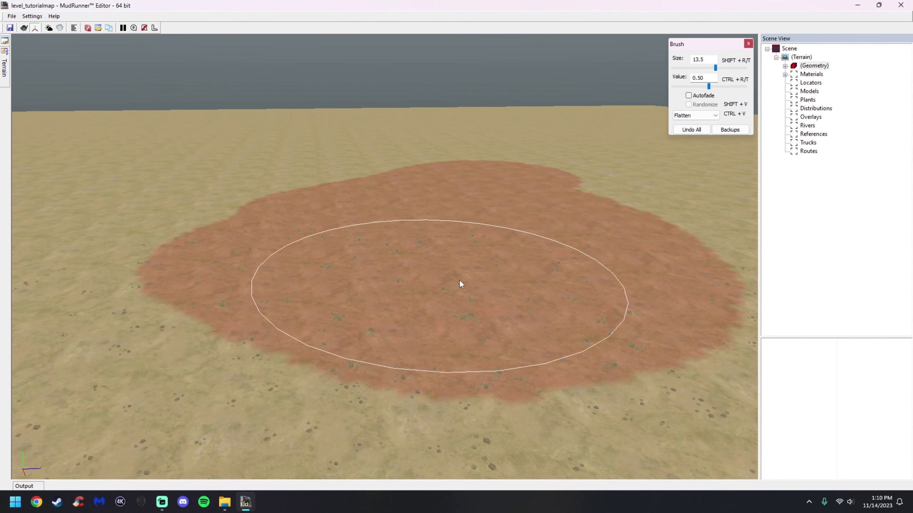
Undo all Geometry brush changes and leave the brush.
{"action": "left_click", "coordinate": [692, 130]}
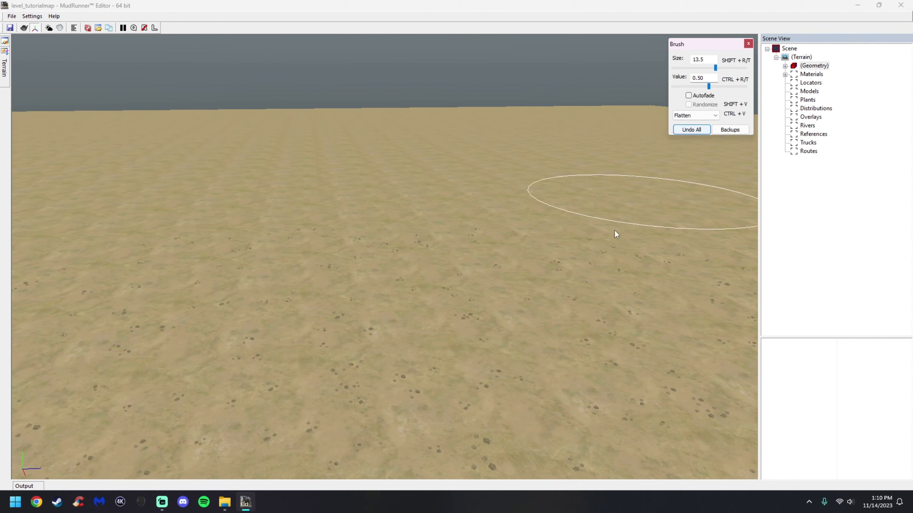
{"action": "key", "text": "Escape"}
{"action": "middle_click_drag", "start_coordinate": [477, 247], "coordinate": [446, 301]}
{"action": "scroll", "coordinate": [447, 301], "scroll_direction": "down", "scroll_amount": 5}
{"action": "middle_click_drag", "start_coordinate": [226, 288], "coordinate": [268, 272]}
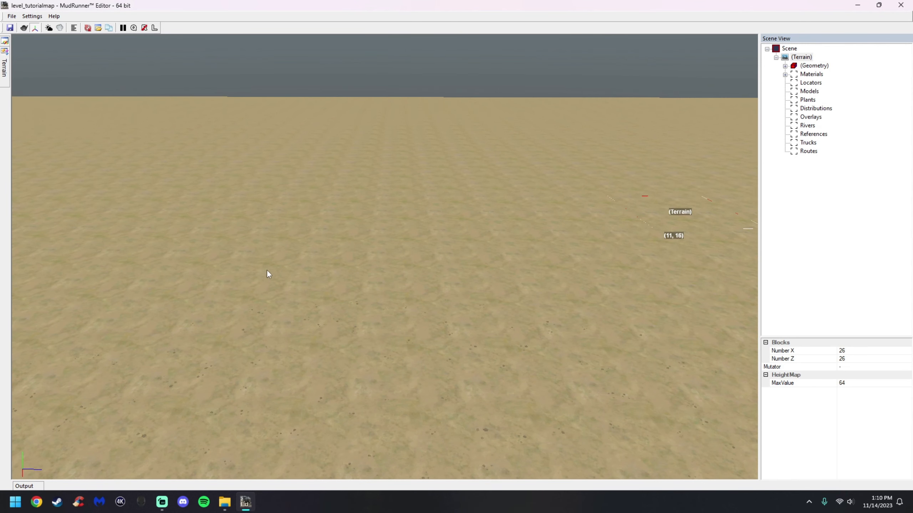
Expand the terrain's Geometry contents in the scene and activate the Tint brush.
{"action": "left_click", "coordinate": [785, 68]}
{"action": "left_click", "coordinate": [785, 68]}
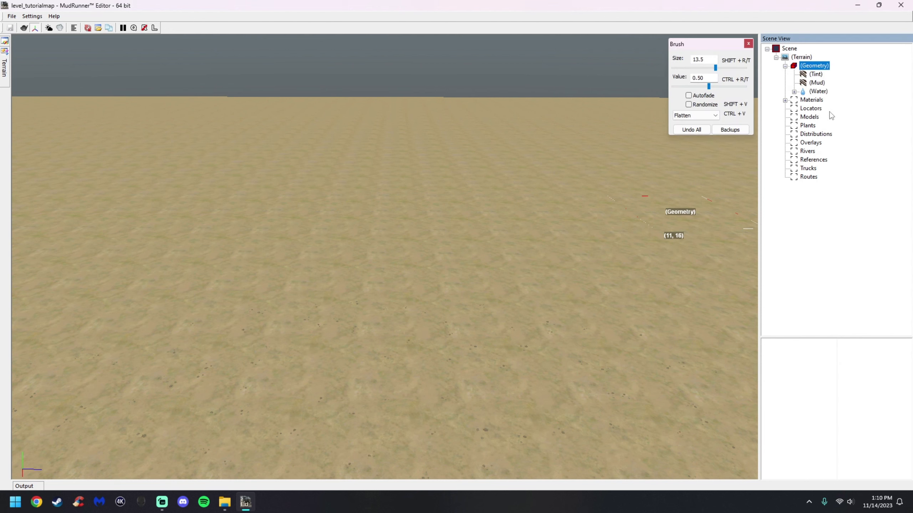
{"action": "left_click", "coordinate": [817, 74]}
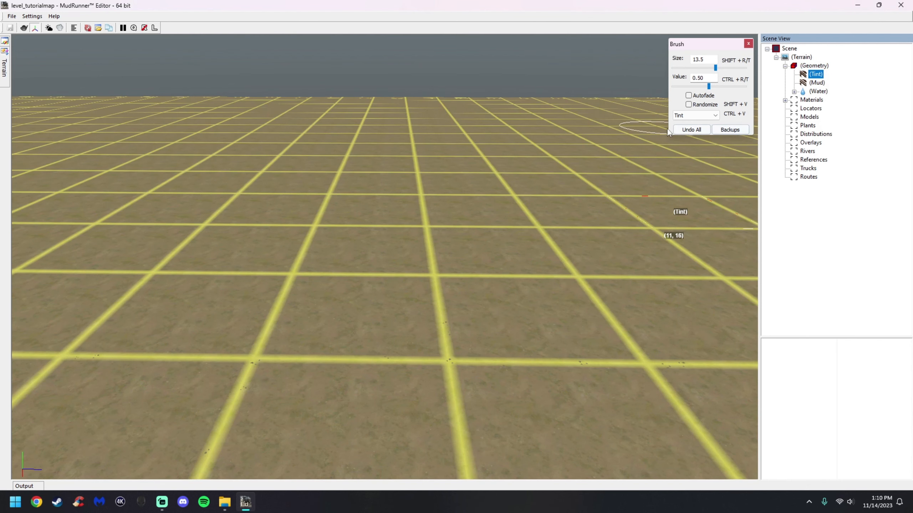
{"action": "scroll", "coordinate": [456, 212], "scroll_direction": "down", "scroll_amount": 2}
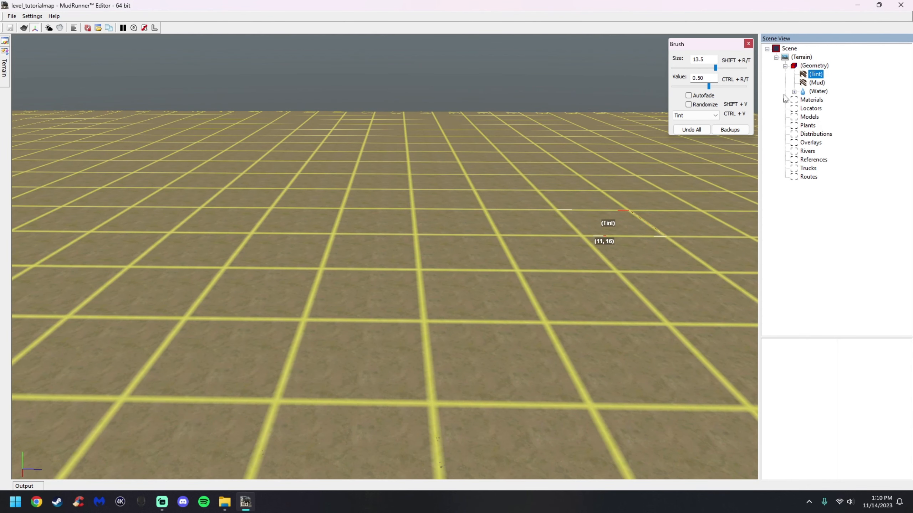
Paint a broad tint patch on the terrain with value 0.80 and erase it with value 0.00.
{"action": "left_click_drag", "start_coordinate": [709, 87], "coordinate": [733, 87]}
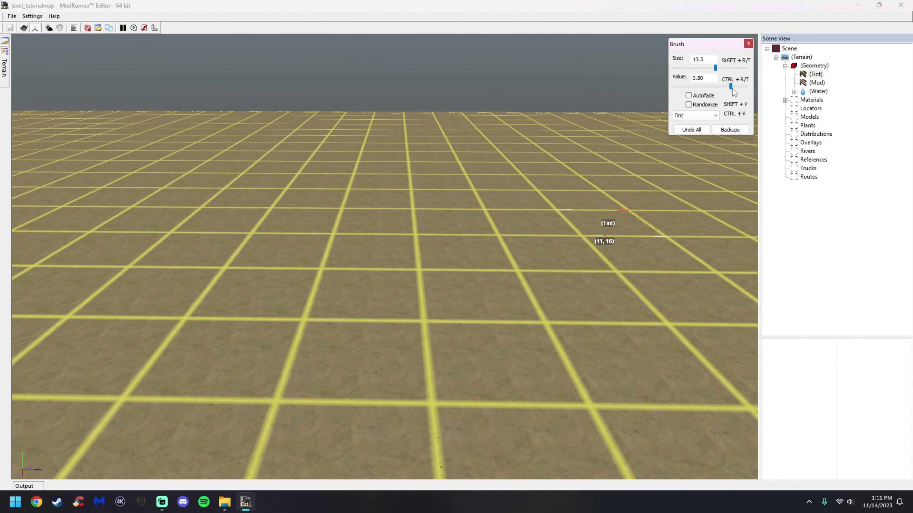
{"action": "left_click_drag", "start_coordinate": [461, 253], "coordinate": [194, 331]}
{"action": "left_click_drag", "start_coordinate": [734, 87], "coordinate": [673, 87]}
{"action": "mouse_move", "coordinate": [538, 189]}
{"action": "left_mouse_down"}
{"action": "mouse_move", "coordinate": [347, 300]}
{"action": "mouse_move", "coordinate": [429, 300]}
{"action": "mouse_move", "coordinate": [453, 226]}
{"action": "left_mouse_up"}
Set the Tint brush size to 4.3, paint a narrow winding tint trail across the terrain, and leave the brush.
{"action": "left_click", "coordinate": [731, 86]}
{"action": "left_click_drag", "start_coordinate": [715, 68], "coordinate": [700, 68]}
{"action": "mouse_move", "coordinate": [402, 189]}
{"action": "left_mouse_down"}
{"action": "mouse_move", "coordinate": [416, 279]}
{"action": "mouse_move", "coordinate": [295, 228]}
{"action": "mouse_move", "coordinate": [305, 344]}
{"action": "mouse_move", "coordinate": [493, 311]}
{"action": "left_mouse_up"}
{"action": "key", "text": "Escape"}
{"action": "mouse_move", "coordinate": [309, 284]}
{"action": "middle_mouse_down"}
{"action": "mouse_move", "coordinate": [335, 266]}
{"action": "mouse_move", "coordinate": [363, 274]}
{"action": "mouse_move", "coordinate": [381, 260]}
{"action": "middle_mouse_up"}
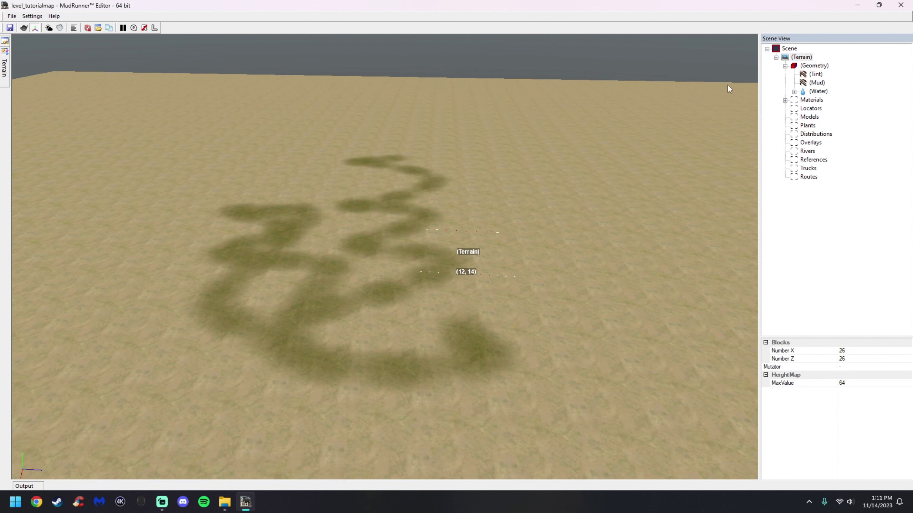
Reactivate the Tint brush at size 17.1 and erase the winding tint trail with value 0.00.
{"action": "left_click", "coordinate": [815, 74]}
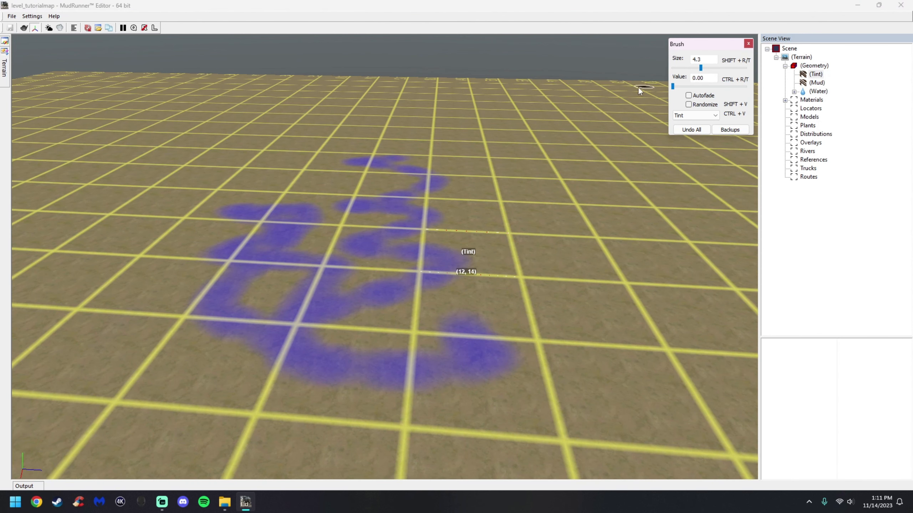
{"action": "left_click", "coordinate": [719, 69]}
{"action": "mouse_move", "coordinate": [374, 156]}
{"action": "left_mouse_down"}
{"action": "mouse_move", "coordinate": [320, 150]}
{"action": "mouse_move", "coordinate": [260, 209]}
{"action": "mouse_move", "coordinate": [483, 323]}
{"action": "mouse_move", "coordinate": [204, 226]}
{"action": "left_mouse_up"}
Set the Tint brush value to 0.80, enable Randomize and paint a broad patch beside the former winding trail.
{"action": "left_click_drag", "start_coordinate": [703, 87], "coordinate": [731, 87]}
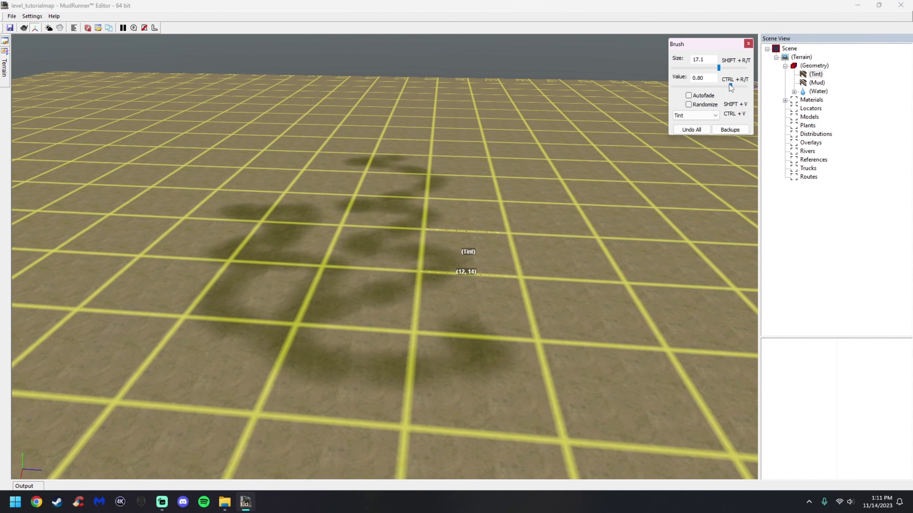
{"action": "left_click", "coordinate": [702, 105]}
{"action": "mouse_move", "coordinate": [555, 191]}
{"action": "left_mouse_down"}
{"action": "mouse_move", "coordinate": [542, 260]}
{"action": "mouse_move", "coordinate": [512, 317]}
{"action": "left_mouse_up"}
{"action": "scroll", "coordinate": [512, 318], "scroll_direction": "up", "scroll_amount": 2}
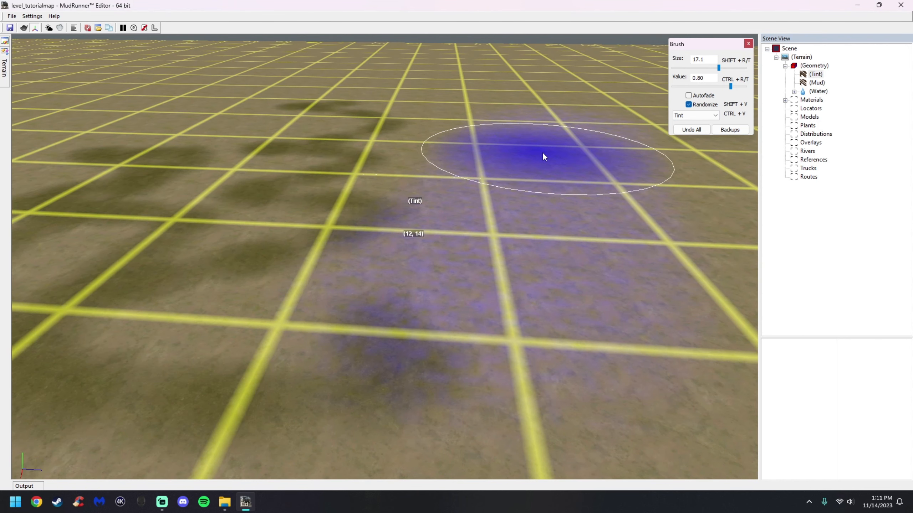
Disable Randomize, paint a solid tint patch beside the randomized one, and leave the brush.
{"action": "left_click", "coordinate": [688, 105]}
{"action": "mouse_move", "coordinate": [392, 96]}
{"action": "left_mouse_down"}
{"action": "mouse_move", "coordinate": [207, 305]}
{"action": "mouse_move", "coordinate": [492, 410]}
{"action": "left_mouse_up"}
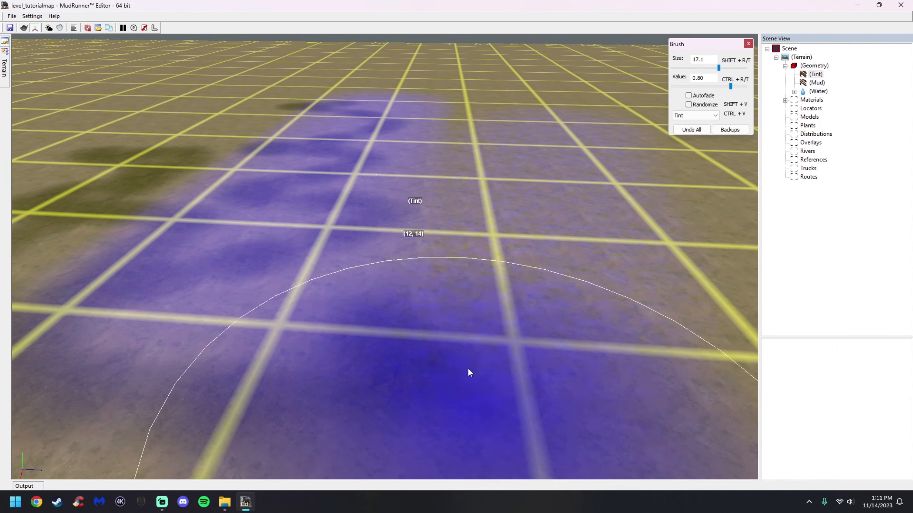
{"action": "right_click", "coordinate": [577, 396]}
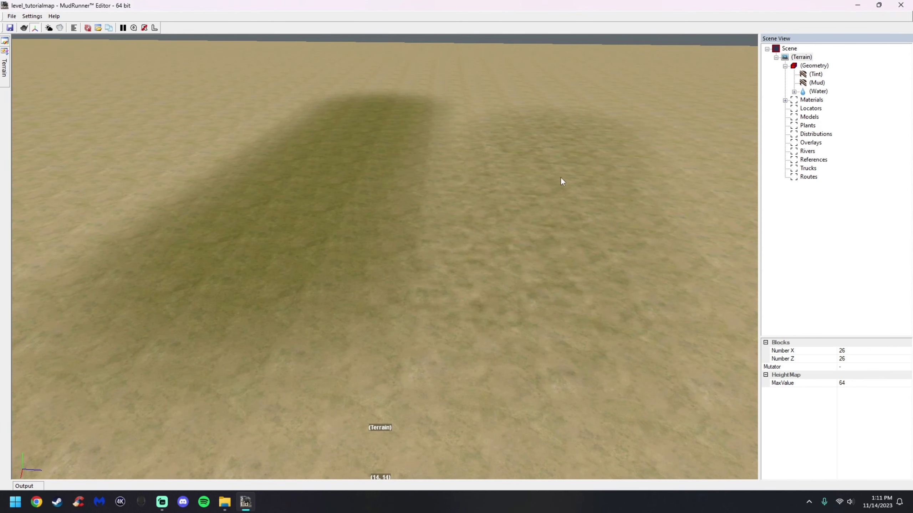
Reactivate the Tint brush with value 0.00, erase both tint patches, and leave the brush.
{"action": "left_click", "coordinate": [815, 74]}
{"action": "left_click_drag", "start_coordinate": [676, 87], "coordinate": [658, 86]}
{"action": "scroll", "coordinate": [365, 240], "scroll_direction": "down", "scroll_amount": 3}
{"action": "mouse_move", "coordinate": [400, 122]}
{"action": "left_mouse_down"}
{"action": "mouse_move", "coordinate": [503, 163]}
{"action": "mouse_move", "coordinate": [234, 241]}
{"action": "mouse_move", "coordinate": [547, 206]}
{"action": "mouse_move", "coordinate": [428, 143]}
{"action": "mouse_move", "coordinate": [490, 264]}
{"action": "left_mouse_up"}
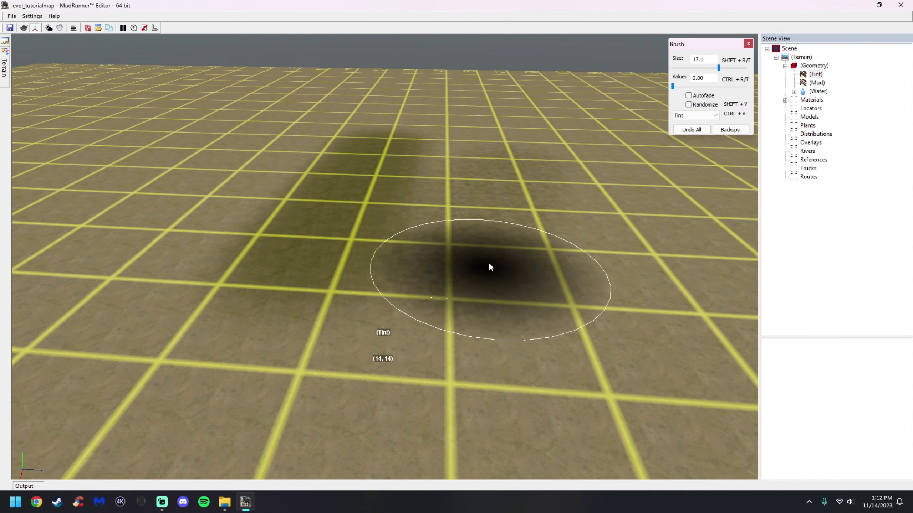
{"action": "left_click", "coordinate": [801, 56]}
Activate the Geometry brush in Height mode with Autofade, size 3.0 and value 0.70, and paint crossing strokes on the terrain.
{"action": "left_click", "coordinate": [814, 66]}
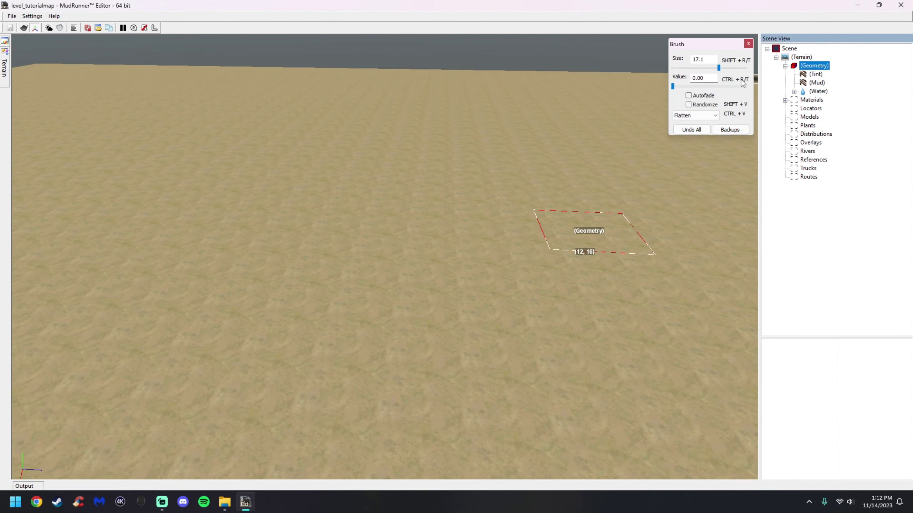
{"action": "left_click", "coordinate": [700, 96]}
{"action": "left_click", "coordinate": [695, 115]}
{"action": "left_click", "coordinate": [693, 121]}
{"action": "left_click_drag", "start_coordinate": [710, 87], "coordinate": [723, 87]}
{"action": "left_click", "coordinate": [699, 70]}
{"action": "left_click", "coordinate": [699, 71]}
{"action": "mouse_move", "coordinate": [464, 233]}
{"action": "left_mouse_down"}
{"action": "mouse_move", "coordinate": [429, 248]}
{"action": "mouse_move", "coordinate": [374, 244]}
{"action": "mouse_move", "coordinate": [329, 265]}
{"action": "mouse_move", "coordinate": [316, 303]}
{"action": "mouse_move", "coordinate": [393, 342]}
{"action": "left_mouse_up"}
{"action": "mouse_move", "coordinate": [507, 315]}
{"action": "left_mouse_down"}
{"action": "mouse_move", "coordinate": [506, 280]}
{"action": "mouse_move", "coordinate": [437, 275]}
{"action": "mouse_move", "coordinate": [345, 462]}
{"action": "mouse_move", "coordinate": [504, 300]}
{"action": "left_mouse_up"}
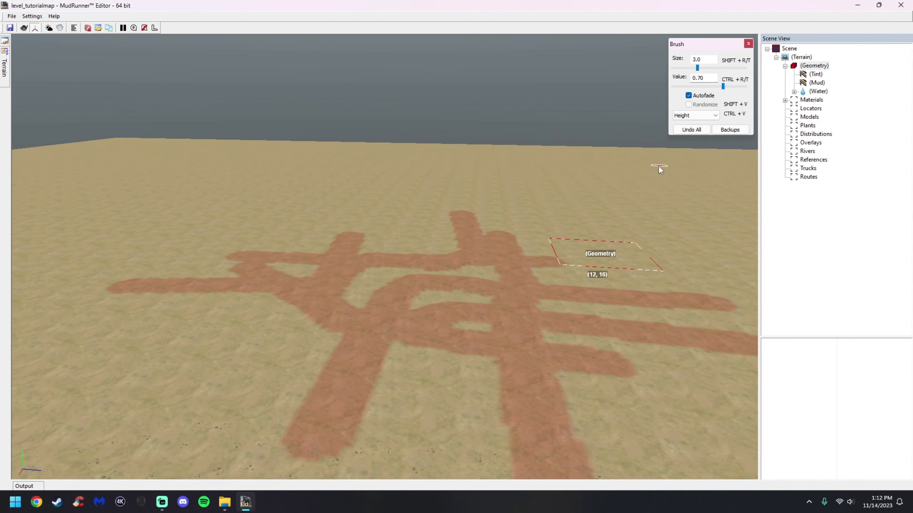
Undo all the crossing height strokes and leave the Geometry brush.
{"action": "left_click", "coordinate": [697, 132]}
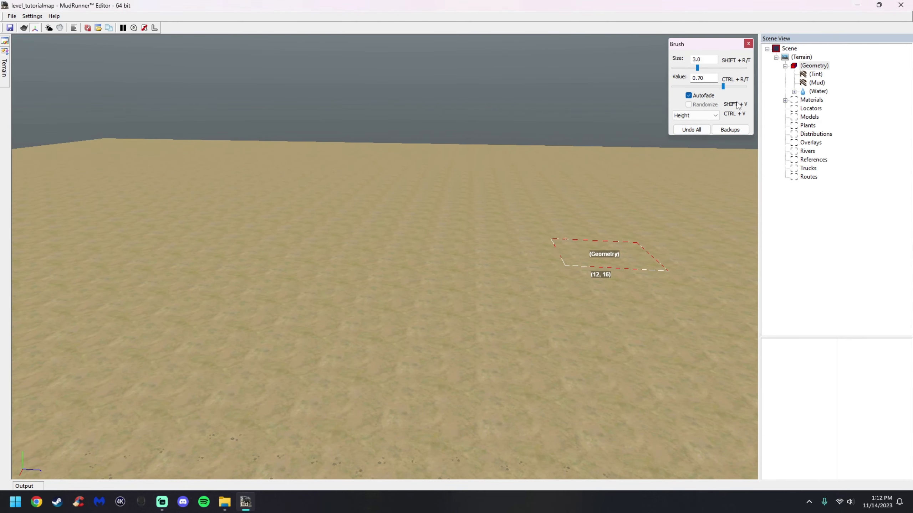
{"action": "key", "text": "Escape"}
{"action": "scroll", "coordinate": [386, 283], "scroll_direction": "down", "scroll_amount": 1}
{"action": "scroll", "coordinate": [366, 267], "scroll_direction": "up", "scroll_amount": 1}
{"action": "left_click_drag", "start_coordinate": [367, 266], "coordinate": [368, 267], "text": "alt"}
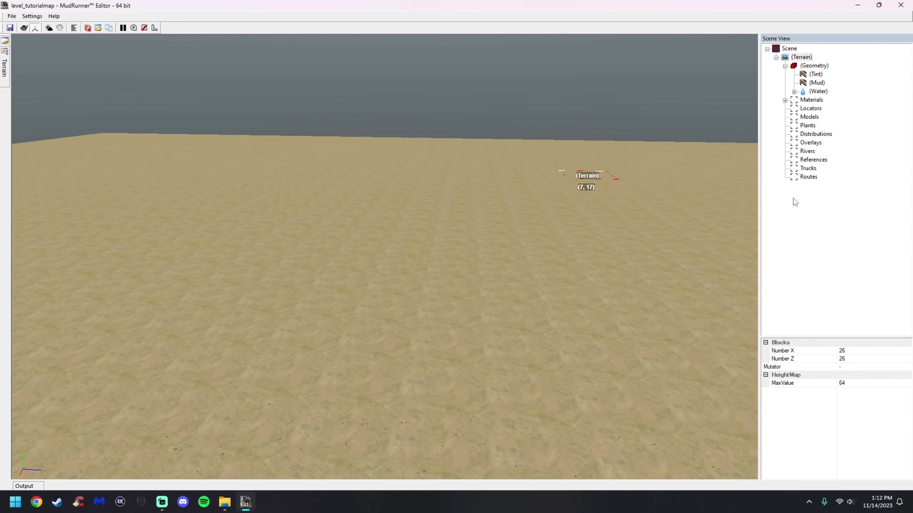
Activate the Mud brush in Automatic mode and set its size to 1.2 and value to 0.55.
{"action": "left_click", "coordinate": [818, 83]}
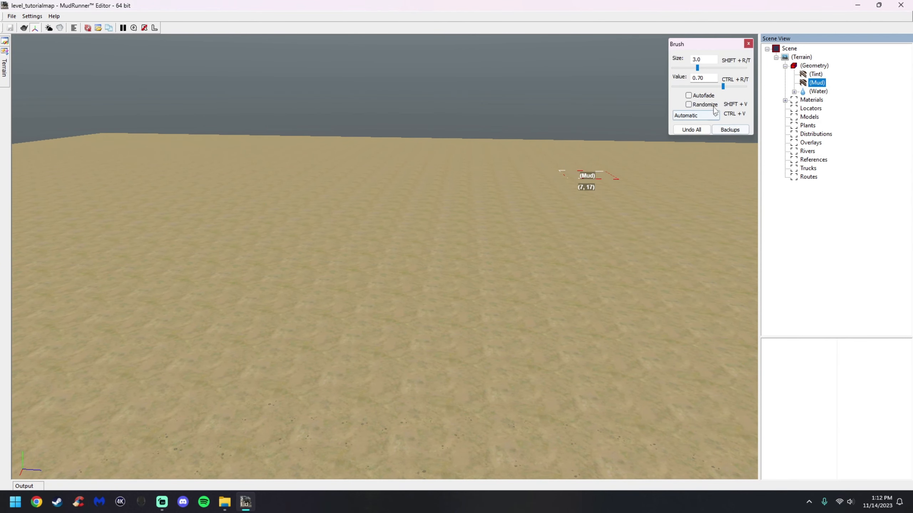
{"action": "mouse_move", "coordinate": [723, 86]}
{"action": "left_mouse_down"}
{"action": "mouse_move", "coordinate": [730, 86]}
{"action": "mouse_move", "coordinate": [683, 86]}
{"action": "mouse_move", "coordinate": [719, 86]}
{"action": "left_mouse_up"}
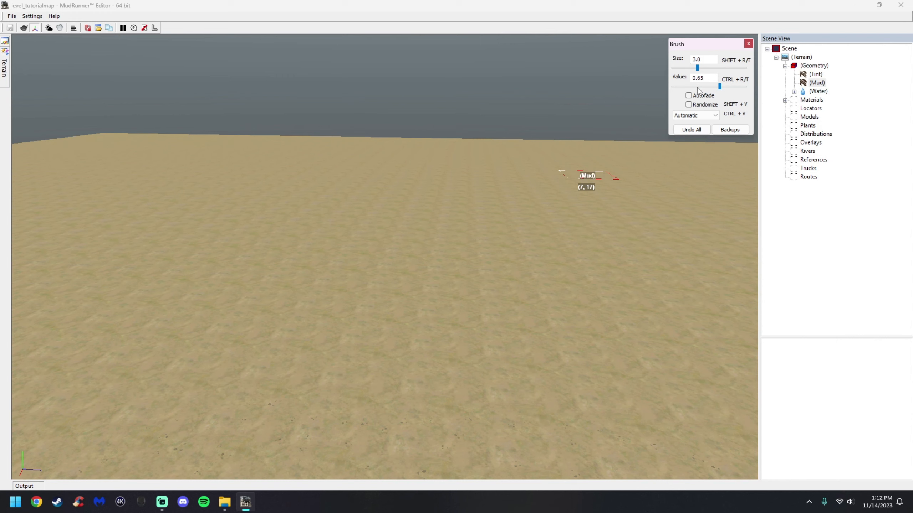
{"action": "left_click", "coordinate": [703, 87]}
{"action": "left_click", "coordinate": [702, 88]}
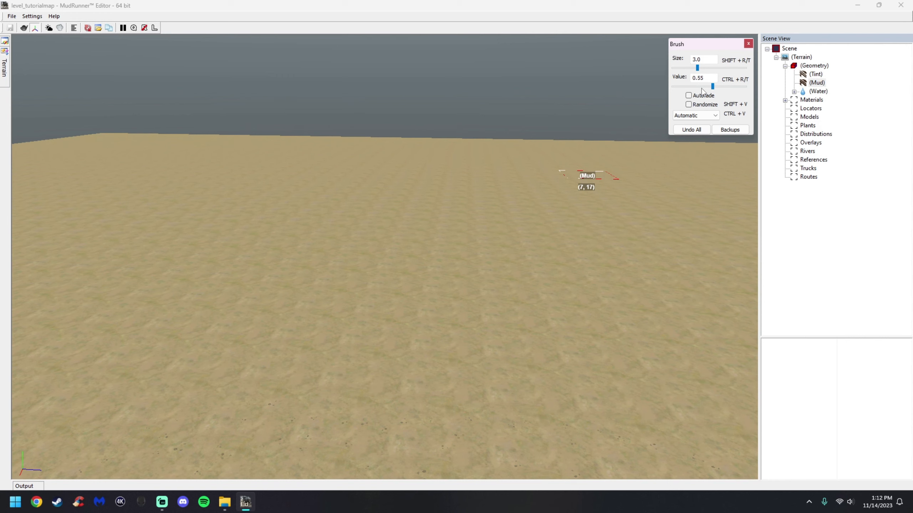
{"action": "left_click", "coordinate": [694, 116]}
{"action": "left_click", "coordinate": [693, 124]}
{"action": "left_click", "coordinate": [684, 68]}
{"action": "left_click", "coordinate": [684, 68]}
Paint two parallel wheel tracks of mud on the terrain.
{"action": "scroll", "coordinate": [336, 273], "scroll_direction": "up", "scroll_amount": 5}
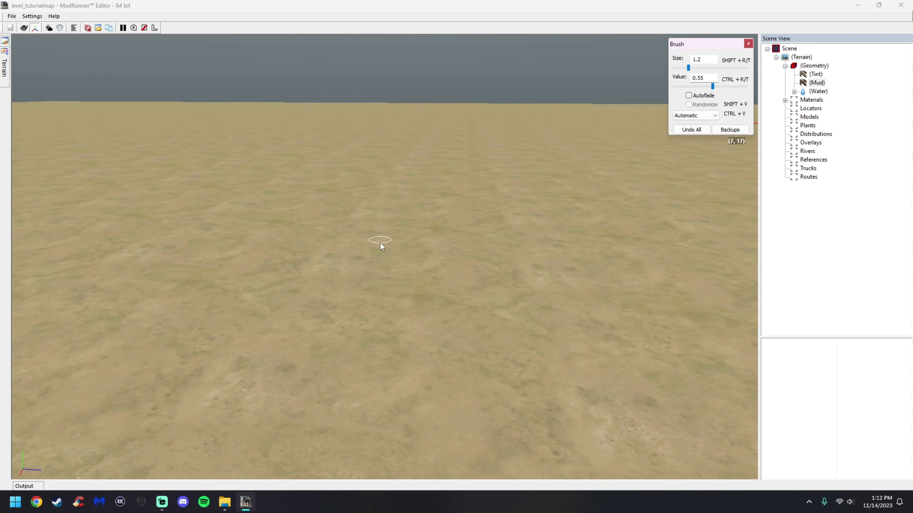
{"action": "scroll", "coordinate": [437, 224], "scroll_direction": "up", "scroll_amount": 3}
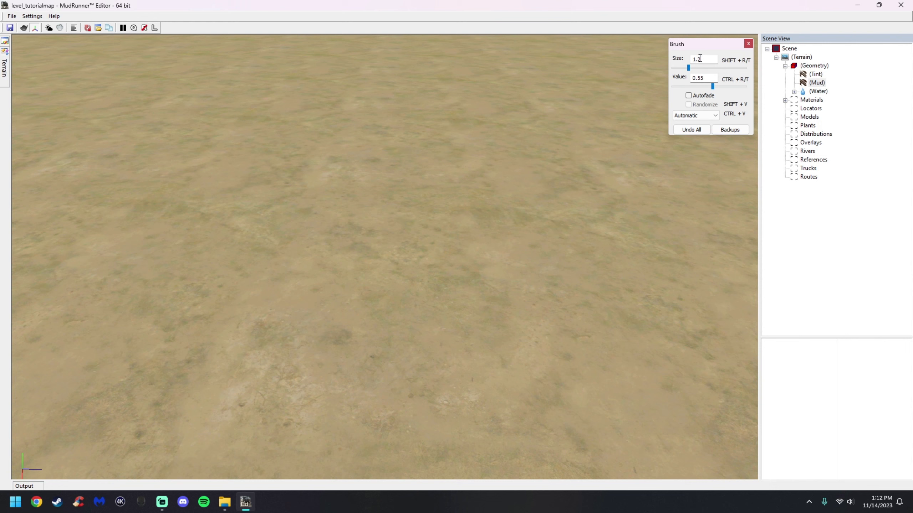
{"action": "left_click_drag", "start_coordinate": [430, 114], "coordinate": [426, 161]}
{"action": "left_click_drag", "start_coordinate": [407, 257], "coordinate": [407, 275]}
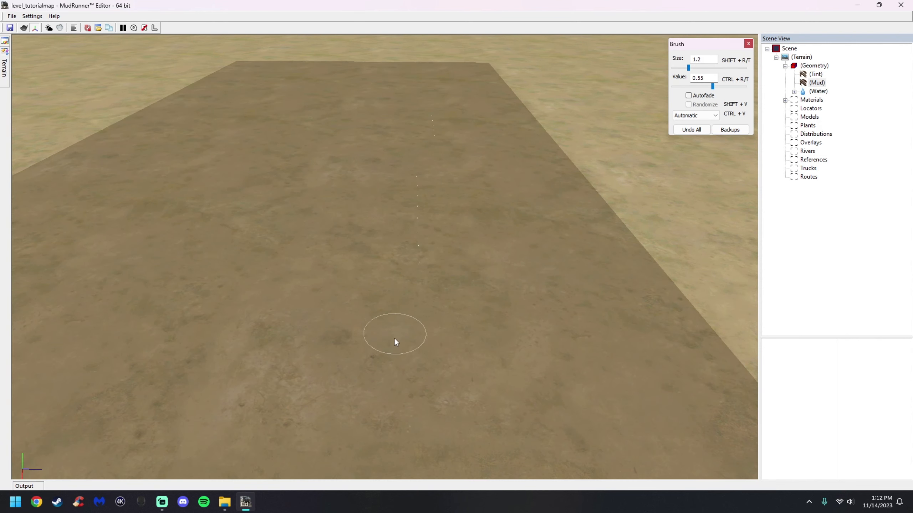
{"action": "left_click_drag", "start_coordinate": [519, 122], "coordinate": [512, 114]}
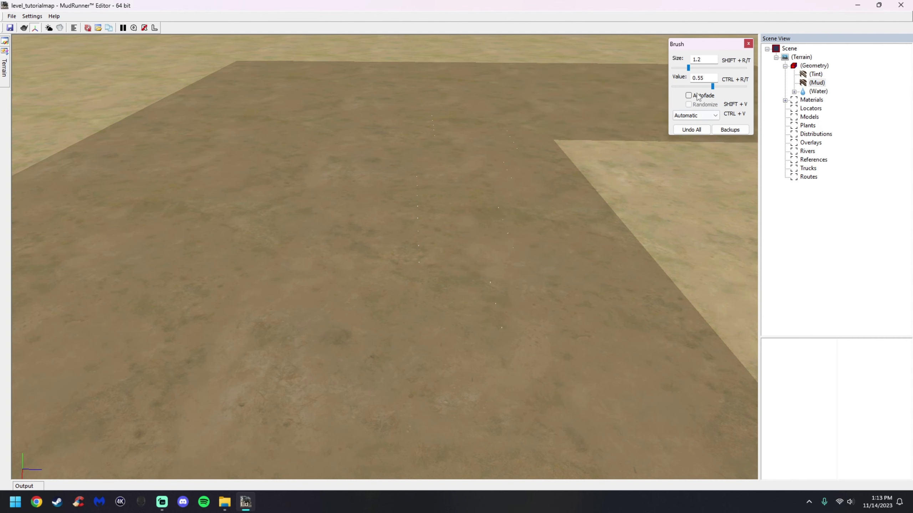
Set the Mud brush value to 0.60, paint a second pair of wheel tracks beside the first, and leave the brush.
{"action": "left_click", "coordinate": [723, 86]}
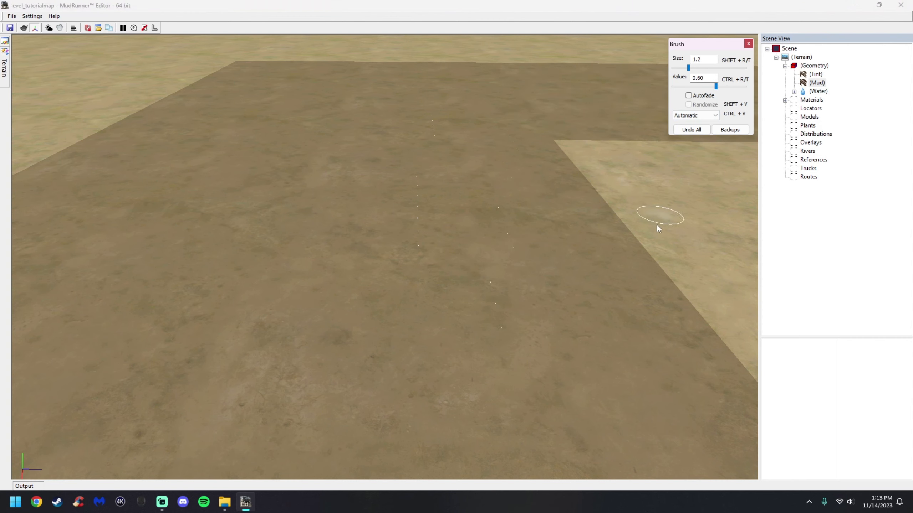
{"action": "middle_click_drag", "start_coordinate": [656, 224], "coordinate": [547, 229]}
{"action": "left_click_drag", "start_coordinate": [541, 148], "coordinate": [540, 198]}
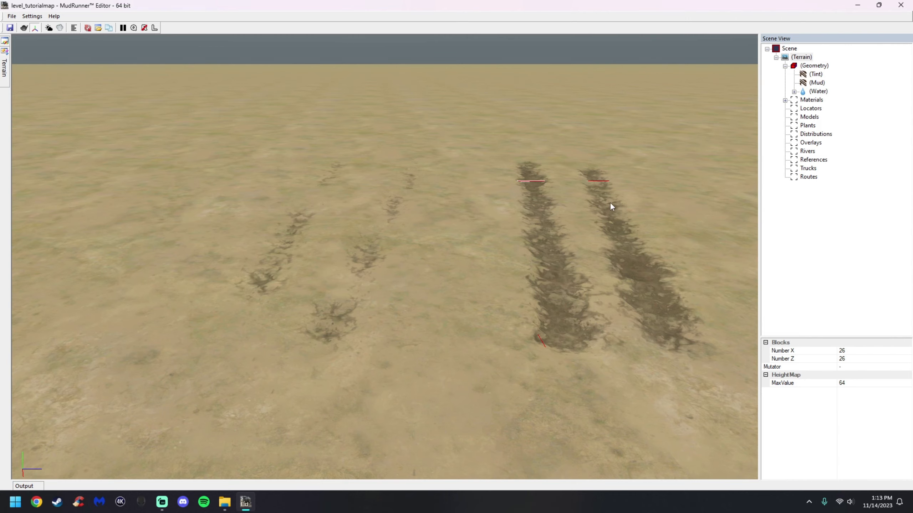
{"action": "mouse_move", "coordinate": [573, 202]}
{"action": "left_mouse_down", "text": "alt"}
{"action": "mouse_move", "coordinate": [561, 206]}
{"action": "mouse_move", "coordinate": [569, 204]}
{"action": "left_mouse_up", "text": "alt"}
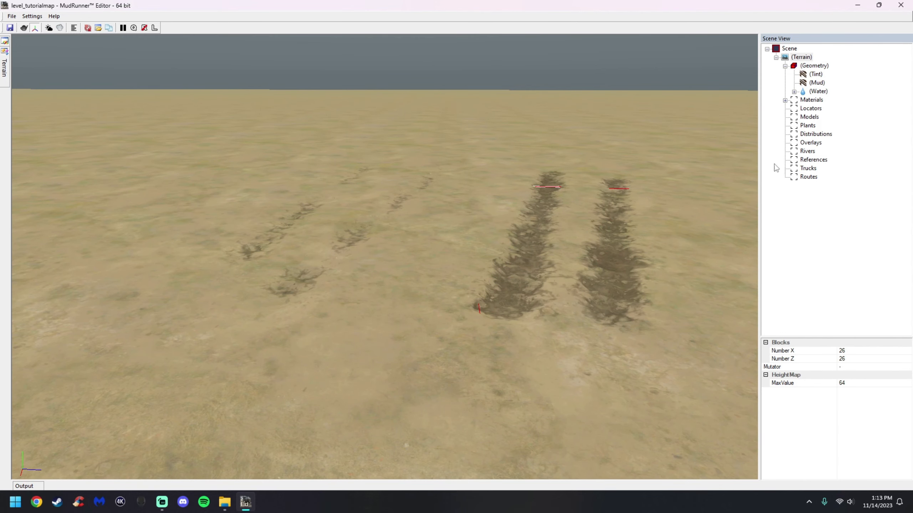
Reactivate the Mud brush in Automatic mode with size 3.7, paint a wide curved mud trail beside the wheel tracks, and leave the brush.
{"action": "left_click", "coordinate": [816, 83]}
{"action": "left_click", "coordinate": [692, 115]}
{"action": "left_click", "coordinate": [692, 116]}
{"action": "left_click_drag", "start_coordinate": [689, 68], "coordinate": [699, 69]}
{"action": "scroll", "coordinate": [203, 205], "scroll_direction": "down", "scroll_amount": 3}
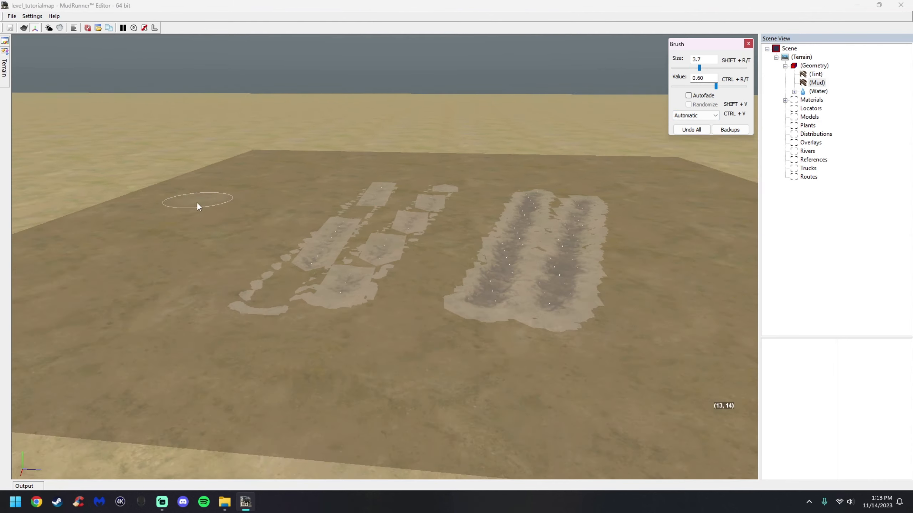
{"action": "middle_click_drag", "start_coordinate": [202, 204], "coordinate": [206, 216], "text": "alt"}
{"action": "mouse_move", "coordinate": [209, 197]}
{"action": "left_mouse_down"}
{"action": "mouse_move", "coordinate": [134, 254]}
{"action": "mouse_move", "coordinate": [214, 315]}
{"action": "mouse_move", "coordinate": [335, 285]}
{"action": "mouse_move", "coordinate": [386, 198]}
{"action": "left_mouse_up"}
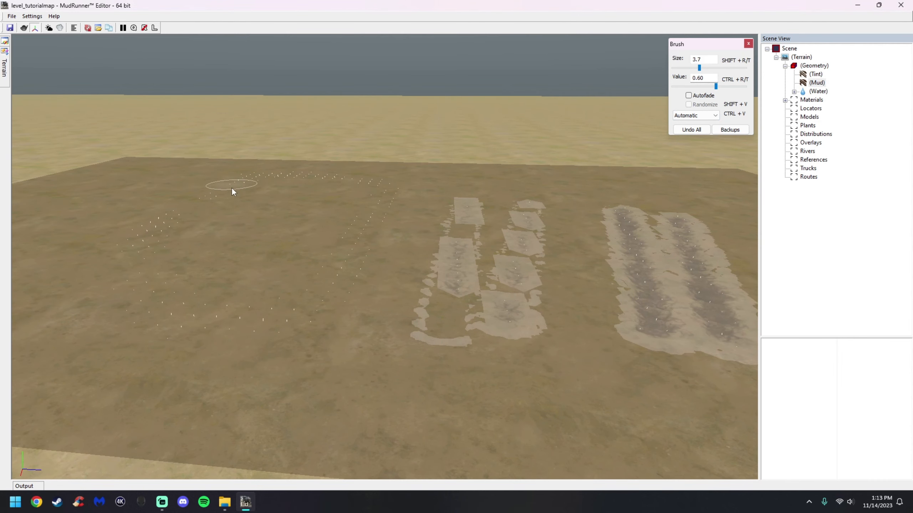
{"action": "key", "text": "Escape"}
{"action": "left_click_drag", "start_coordinate": [361, 241], "coordinate": [405, 248], "text": "alt"}
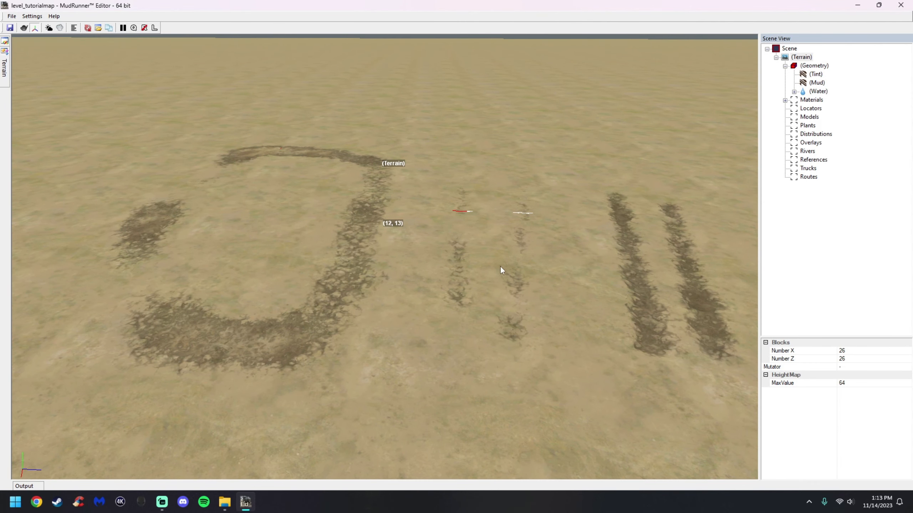
{"action": "right_click_drag", "start_coordinate": [495, 261], "coordinate": [441, 270], "text": "alt"}
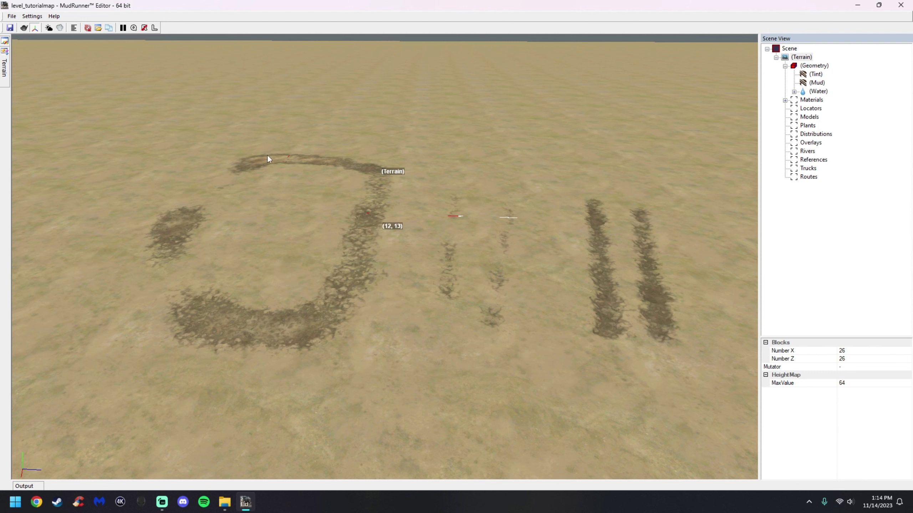
Activate the Mud brush in Automatic mode with size 19.6 and value 0.00, erase the painted mud tracks and trail, and leave the brush.
{"action": "left_click", "coordinate": [815, 83]}
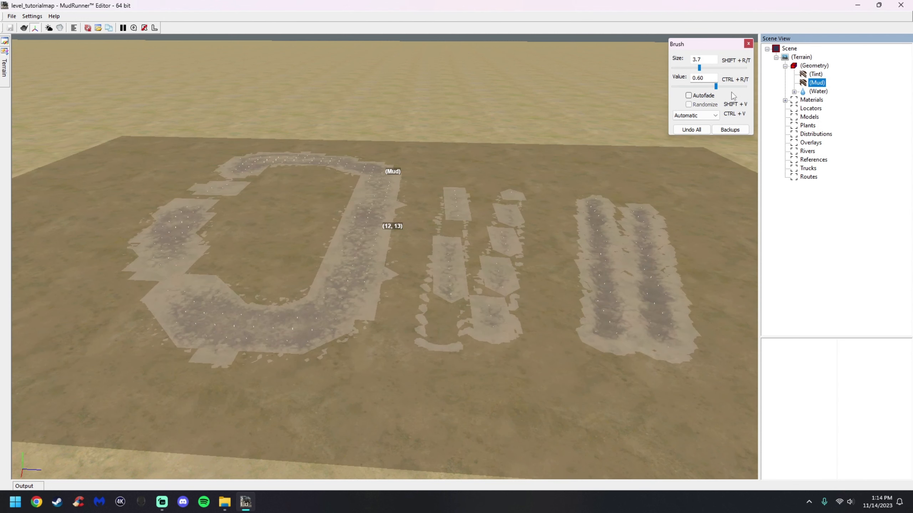
{"action": "left_click", "coordinate": [701, 87]}
{"action": "left_click_drag", "start_coordinate": [702, 88], "coordinate": [661, 86]}
{"action": "left_click", "coordinate": [699, 112]}
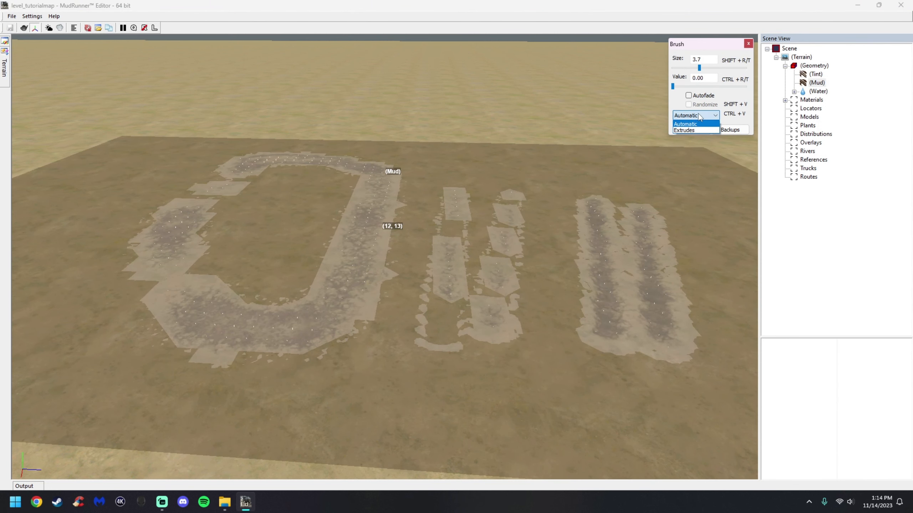
{"action": "left_click", "coordinate": [699, 113]}
{"action": "left_click", "coordinate": [720, 68]}
{"action": "mouse_move", "coordinate": [385, 160]}
{"action": "left_mouse_down"}
{"action": "mouse_move", "coordinate": [307, 189]}
{"action": "mouse_move", "coordinate": [247, 303]}
{"action": "mouse_move", "coordinate": [564, 219]}
{"action": "mouse_move", "coordinate": [526, 244]}
{"action": "mouse_move", "coordinate": [363, 281]}
{"action": "mouse_move", "coordinate": [431, 236]}
{"action": "left_mouse_up"}
{"action": "key", "text": "Escape"}
Reactivate the Mud brush in Extrudes mode with size 7.1 and value 0.60, paint a band of extrudes on the terrain, and leave the brush.
{"action": "left_click", "coordinate": [814, 82]}
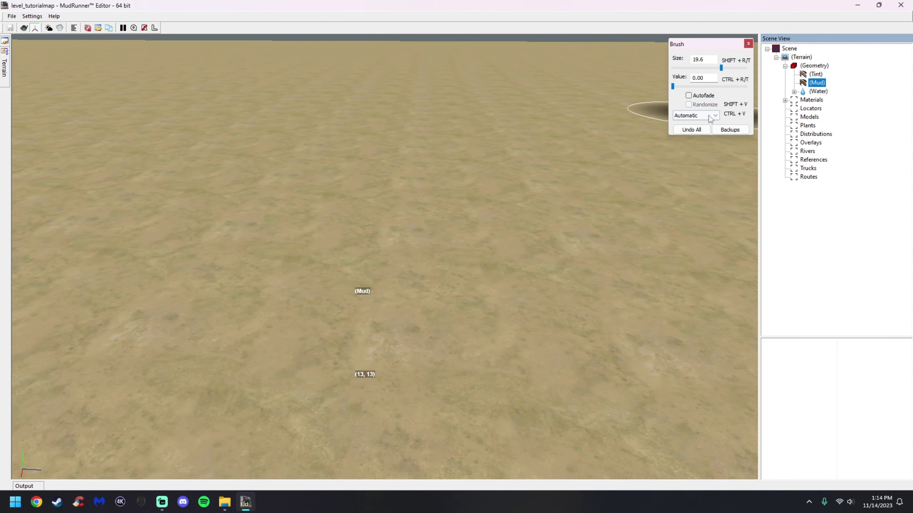
{"action": "left_click", "coordinate": [693, 115]}
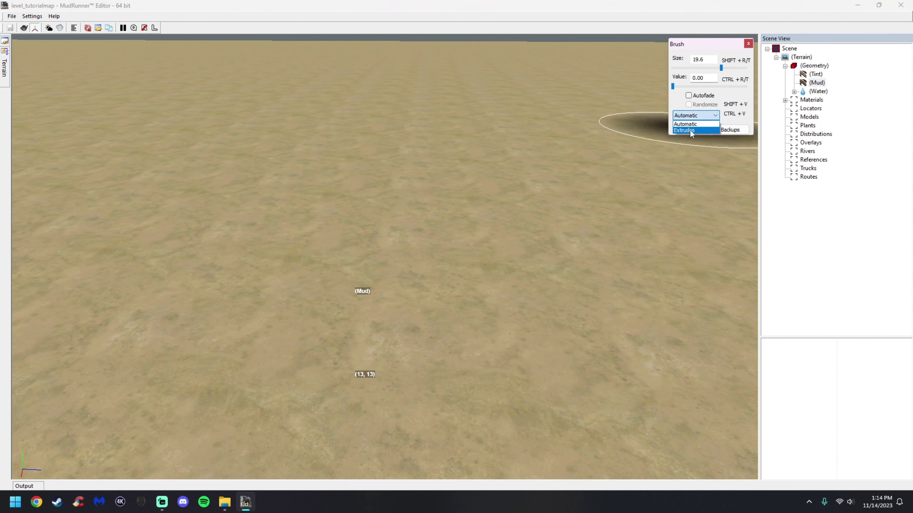
{"action": "left_click", "coordinate": [684, 130]}
{"action": "mouse_move", "coordinate": [672, 86]}
{"action": "left_mouse_down"}
{"action": "mouse_move", "coordinate": [716, 87]}
{"action": "mouse_move", "coordinate": [715, 68]}
{"action": "mouse_move", "coordinate": [706, 67]}
{"action": "left_mouse_up"}
{"action": "mouse_move", "coordinate": [493, 179]}
{"action": "left_mouse_down"}
{"action": "mouse_move", "coordinate": [476, 202]}
{"action": "mouse_move", "coordinate": [484, 292]}
{"action": "left_mouse_up"}
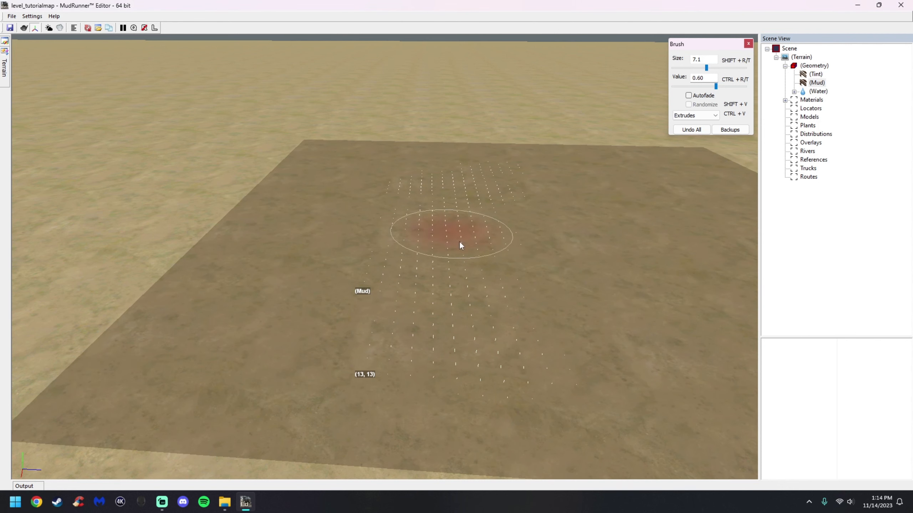
{"action": "key", "text": "Escape"}
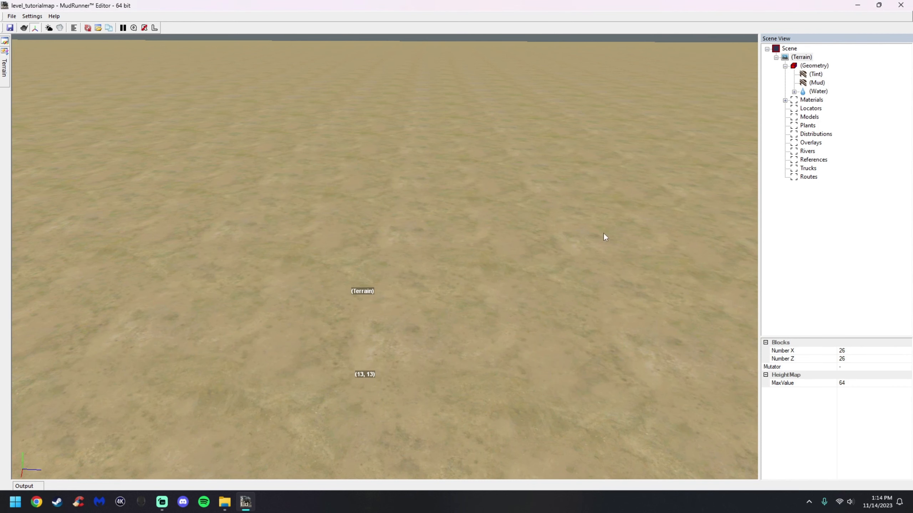
Paint a randomized patch with the Tint brush at size 7.1, leave the brush, and inspect the tinted terrain.
{"action": "left_click", "coordinate": [815, 74]}
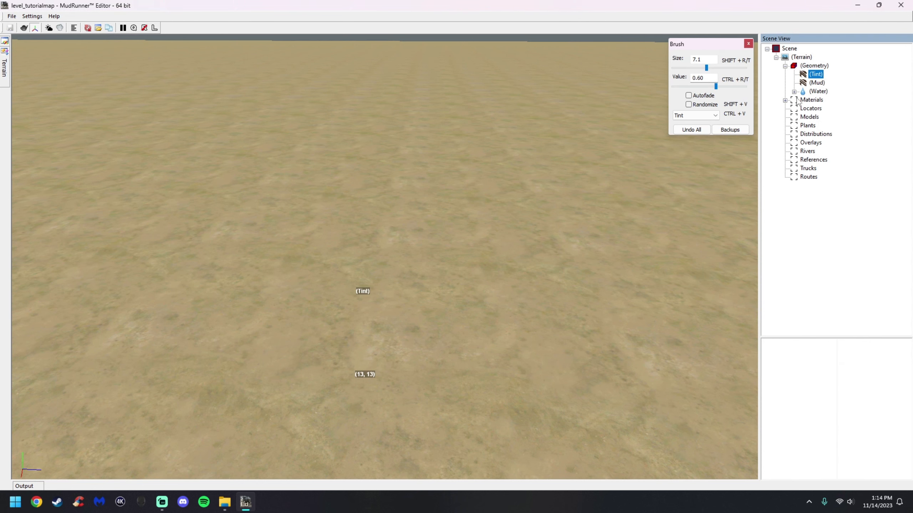
{"action": "left_click", "coordinate": [739, 87]}
{"action": "left_click", "coordinate": [688, 104]}
{"action": "mouse_move", "coordinate": [540, 194]}
{"action": "left_mouse_down"}
{"action": "mouse_move", "coordinate": [471, 172]}
{"action": "mouse_move", "coordinate": [446, 196]}
{"action": "mouse_move", "coordinate": [399, 318]}
{"action": "mouse_move", "coordinate": [437, 264]}
{"action": "left_mouse_up"}
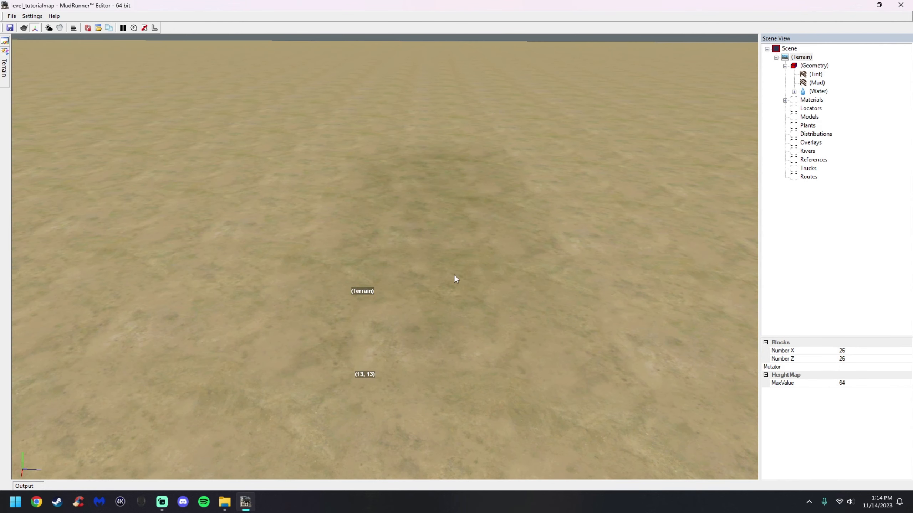
{"action": "right_click_drag", "start_coordinate": [568, 338], "coordinate": [553, 232]}
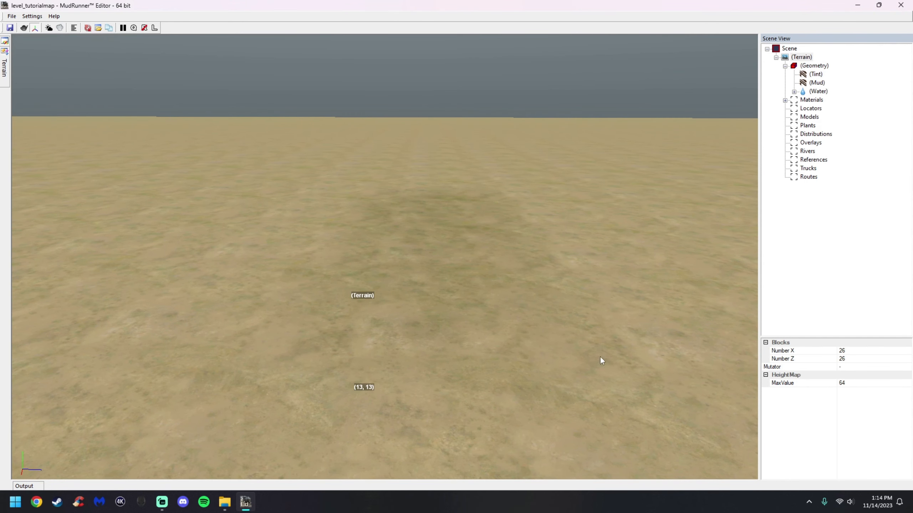
{"action": "right_click_drag", "start_coordinate": [541, 228], "coordinate": [444, 194]}
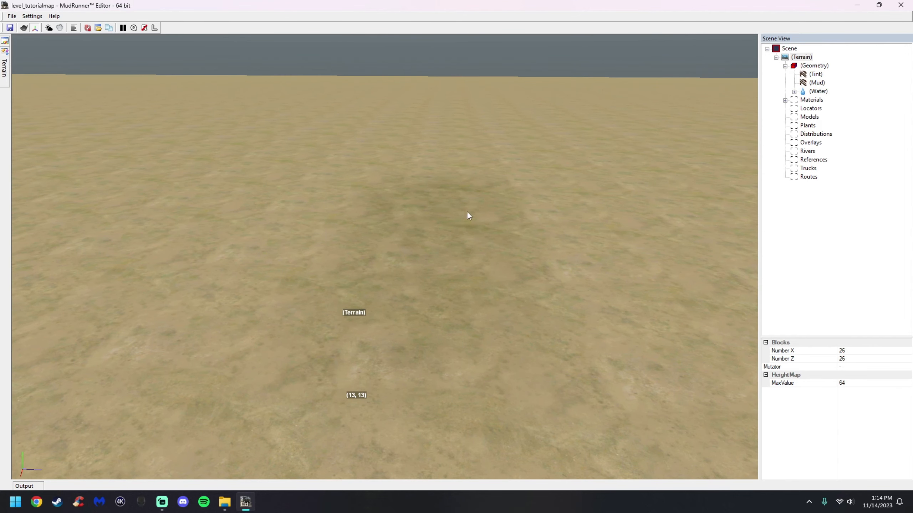
{"action": "mouse_move", "coordinate": [507, 283]}
{"action": "right_mouse_down"}
{"action": "mouse_move", "coordinate": [519, 306]}
{"action": "mouse_move", "coordinate": [539, 288]}
{"action": "right_mouse_up"}
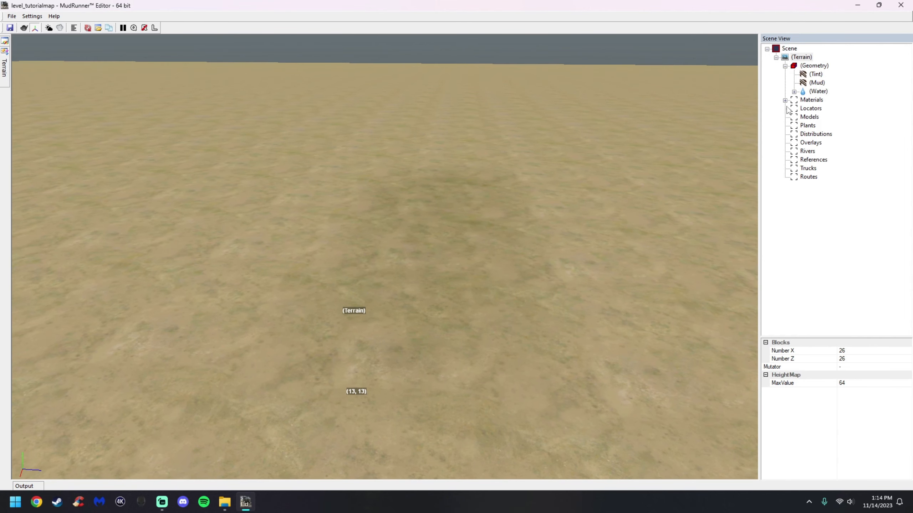
Erase the tinted patch using the Tint brush with size 9.4, value 0.00 and Randomize off, and leave the brush.
{"action": "left_click", "coordinate": [815, 74]}
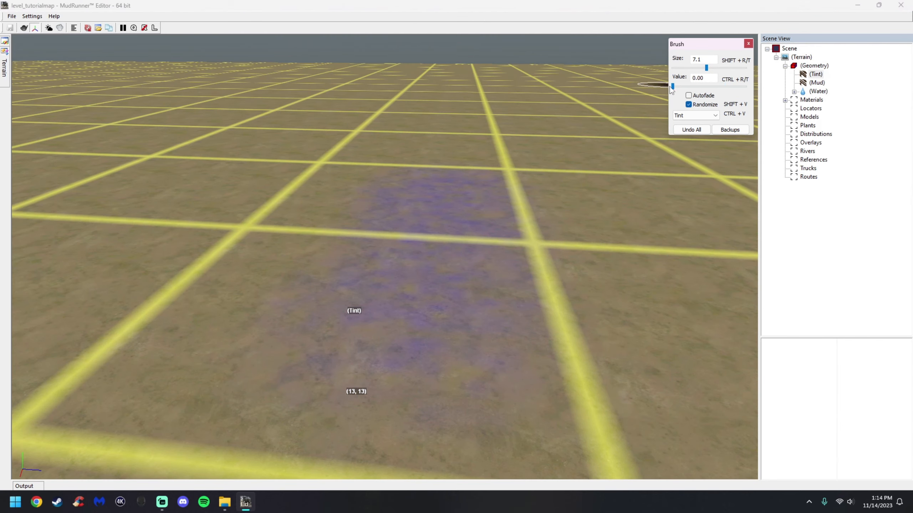
{"action": "left_click", "coordinate": [688, 104]}
{"action": "left_click", "coordinate": [718, 68]}
{"action": "left_click_drag", "start_coordinate": [528, 188], "coordinate": [501, 344]}
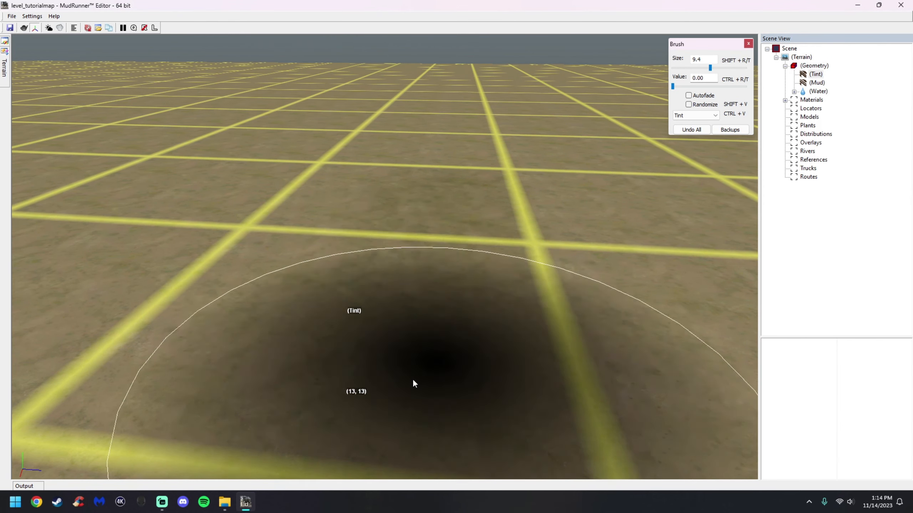
{"action": "key", "text": "Escape"}
{"action": "scroll", "coordinate": [396, 318], "scroll_direction": "down", "scroll_amount": 10}
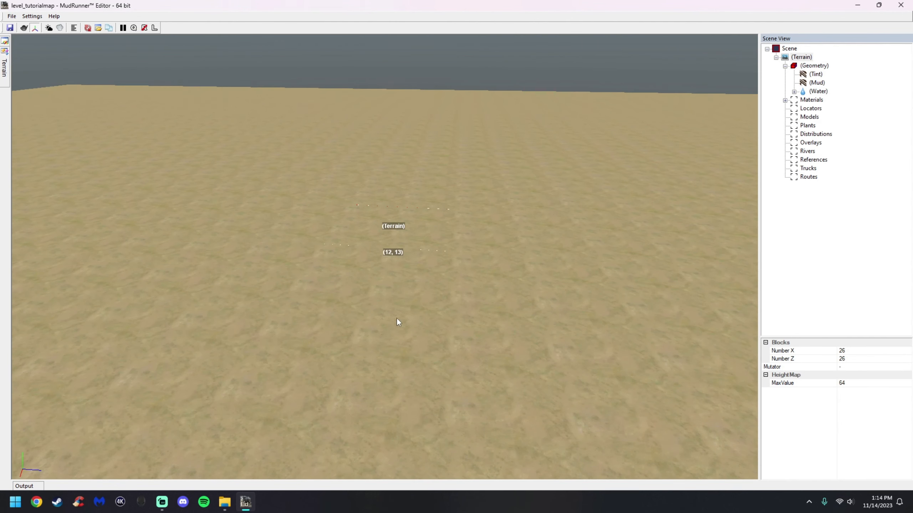
{"action": "right_click_drag", "start_coordinate": [351, 316], "coordinate": [356, 318]}
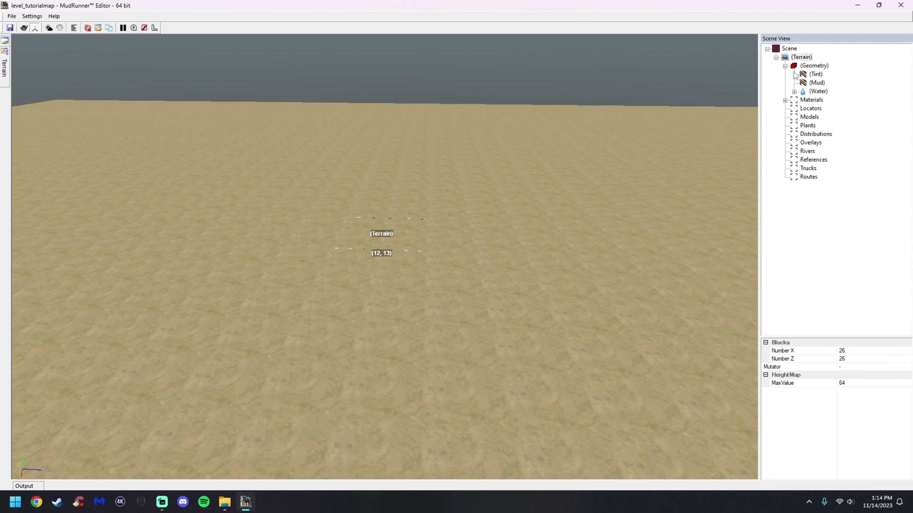
Collapse the terrain's Geometry branch and expand Materials to reach the grass_to_dirt layer.
{"action": "left_click", "coordinate": [819, 92]}
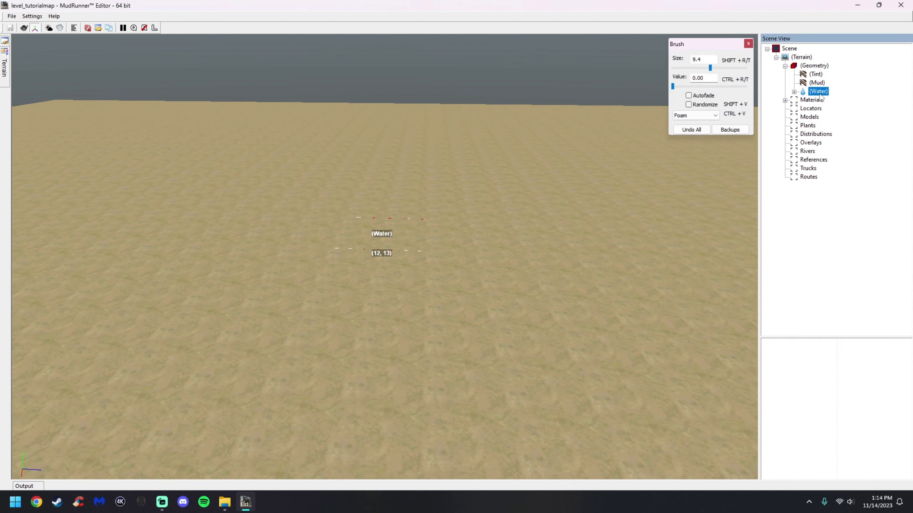
{"action": "left_click", "coordinate": [808, 152]}
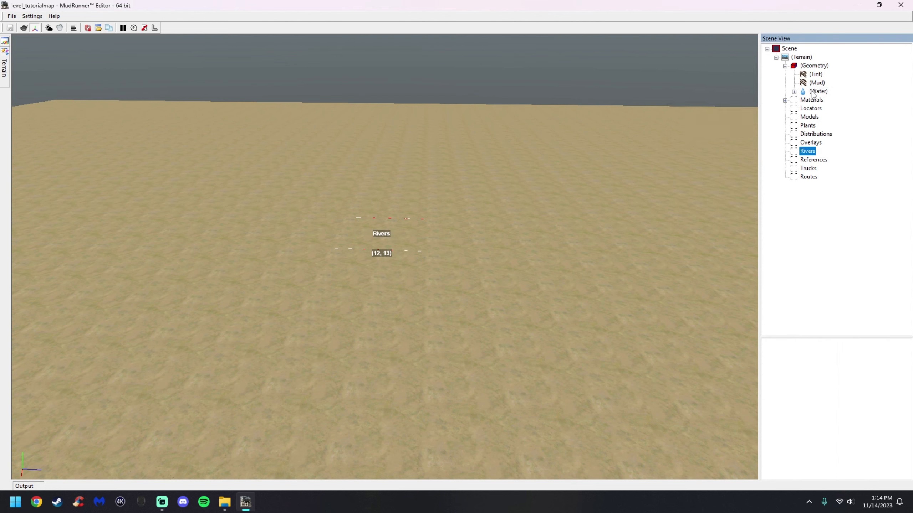
{"action": "left_click", "coordinate": [785, 66]}
{"action": "left_click", "coordinate": [810, 75]}
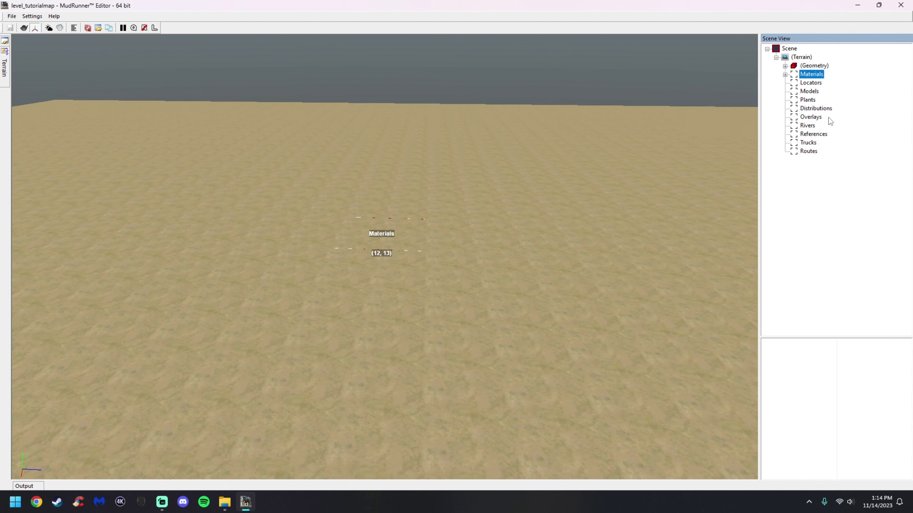
{"action": "left_click", "coordinate": [785, 75]}
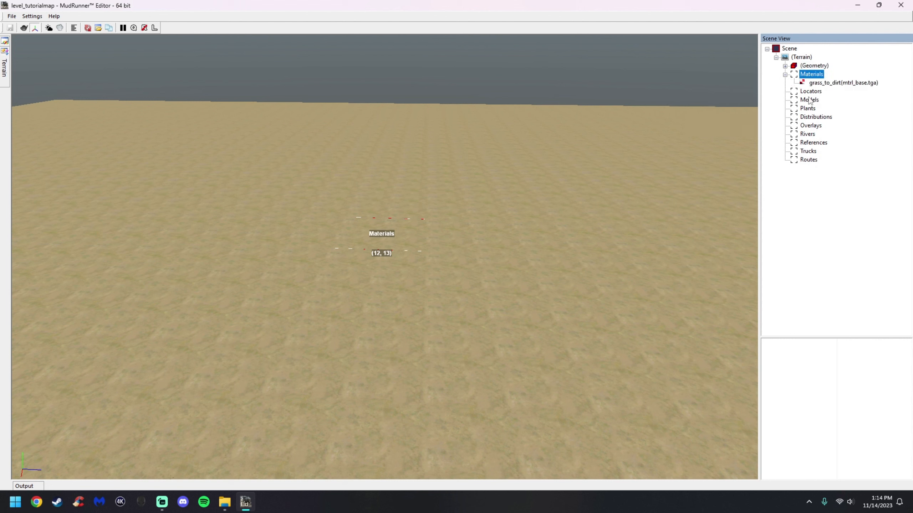
Paint a winding strip with the grass_to_dirt material's Dirt brush at size 2.6 and value 0.25, and leave the brush.
{"action": "left_click", "coordinate": [827, 84]}
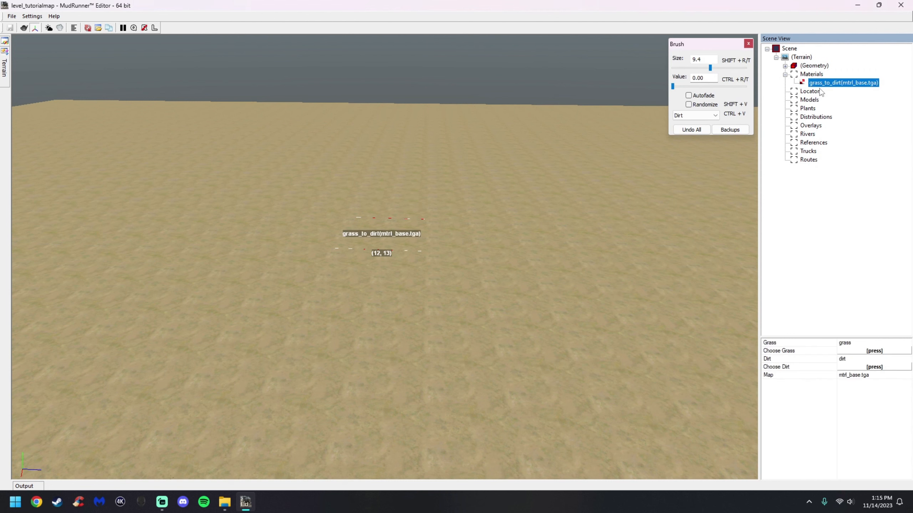
{"action": "left_click", "coordinate": [690, 87]}
{"action": "left_click", "coordinate": [701, 68]}
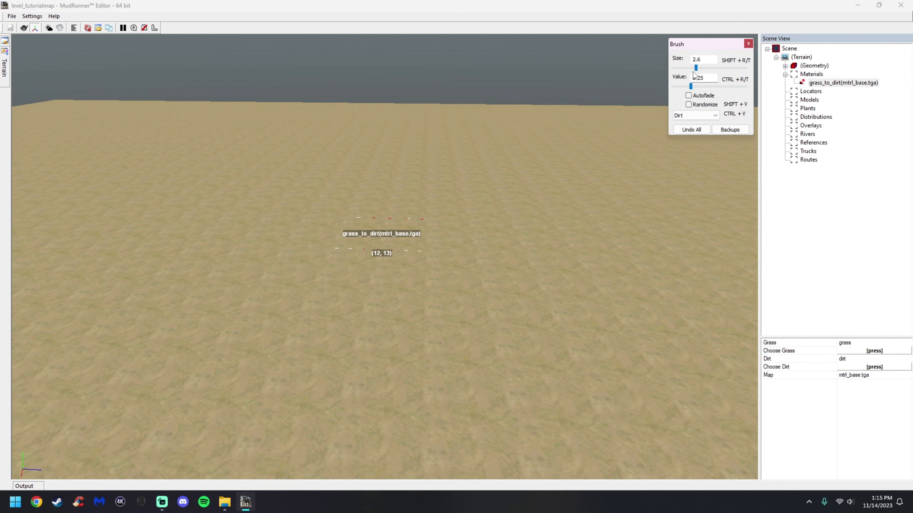
{"action": "left_click", "coordinate": [466, 239]}
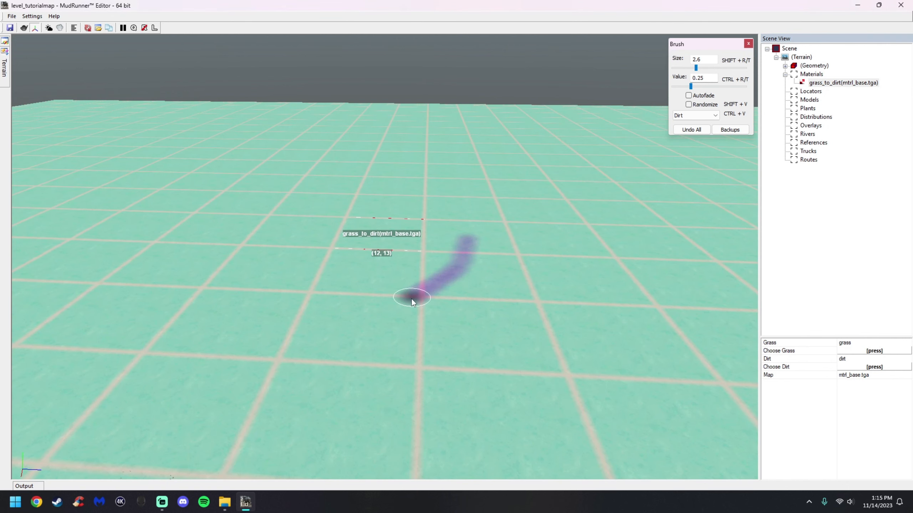
{"action": "right_click", "coordinate": [466, 338]}
{"action": "scroll", "coordinate": [426, 325], "scroll_direction": "up", "scroll_amount": 4}
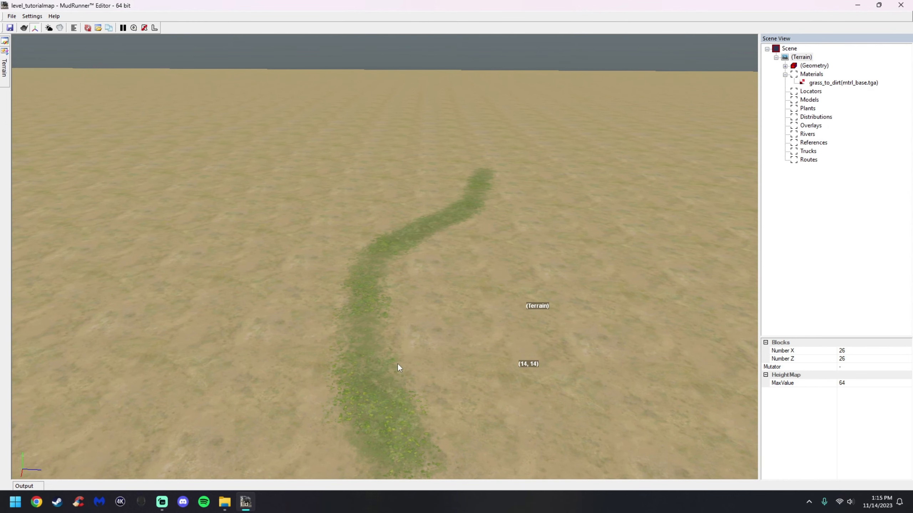
{"action": "scroll", "coordinate": [401, 360], "scroll_direction": "down", "scroll_amount": 2}
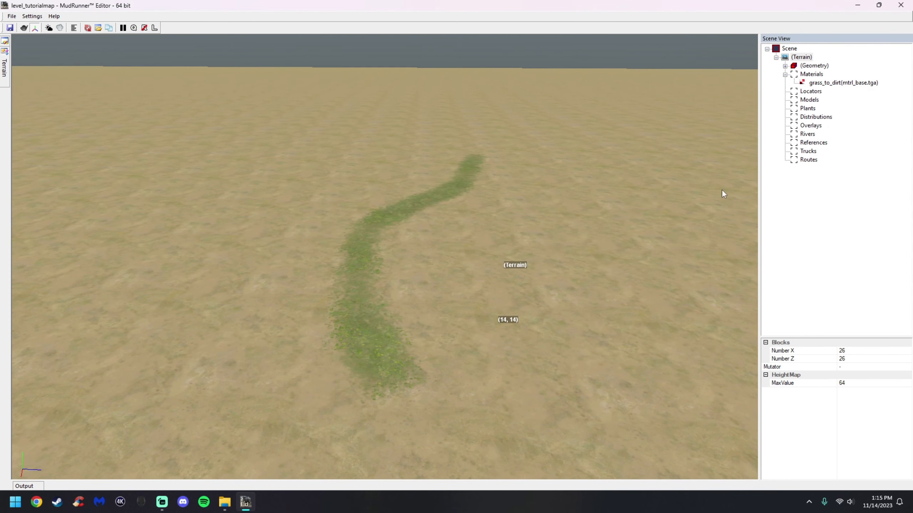
Change the grass_to_dirt layer's Grass texture to dirt and its Dirt texture to grass, and rebuild the terrain.
{"action": "left_click", "coordinate": [830, 84]}
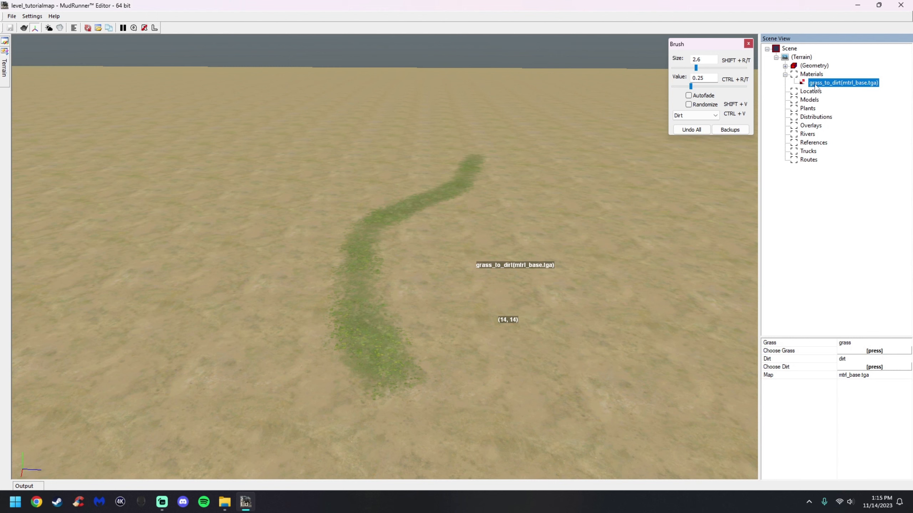
{"action": "left_click", "coordinate": [875, 352]}
{"action": "left_click", "coordinate": [520, 262]}
{"action": "left_click", "coordinate": [534, 359]}
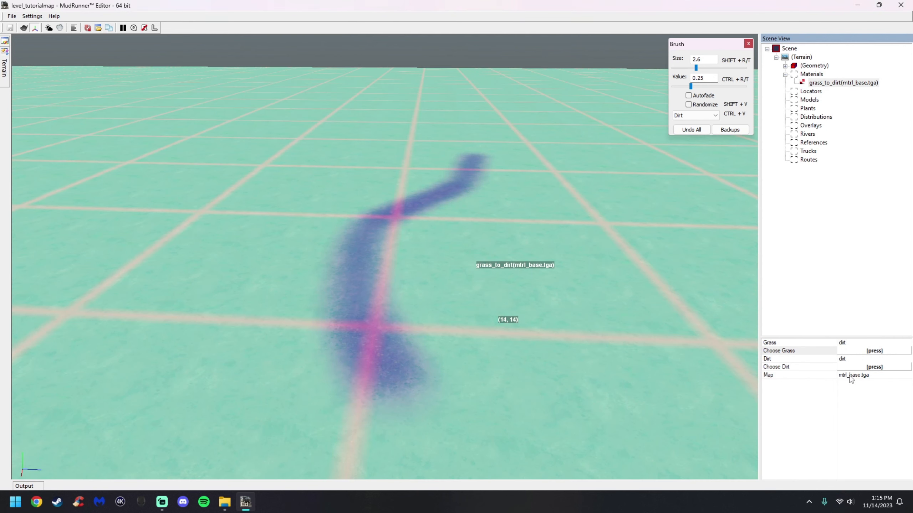
{"action": "left_click", "coordinate": [877, 368]}
{"action": "scroll", "coordinate": [476, 296], "scroll_direction": "down", "scroll_amount": 5}
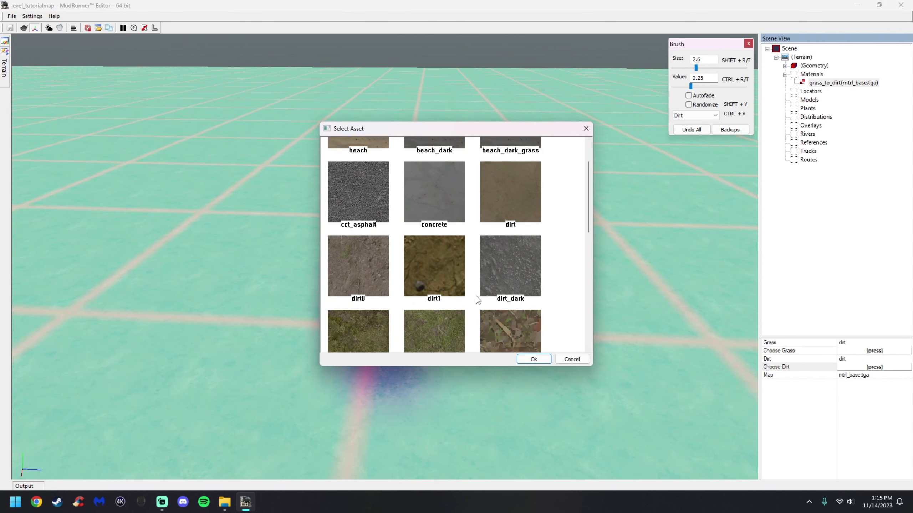
{"action": "left_click", "coordinate": [385, 290]}
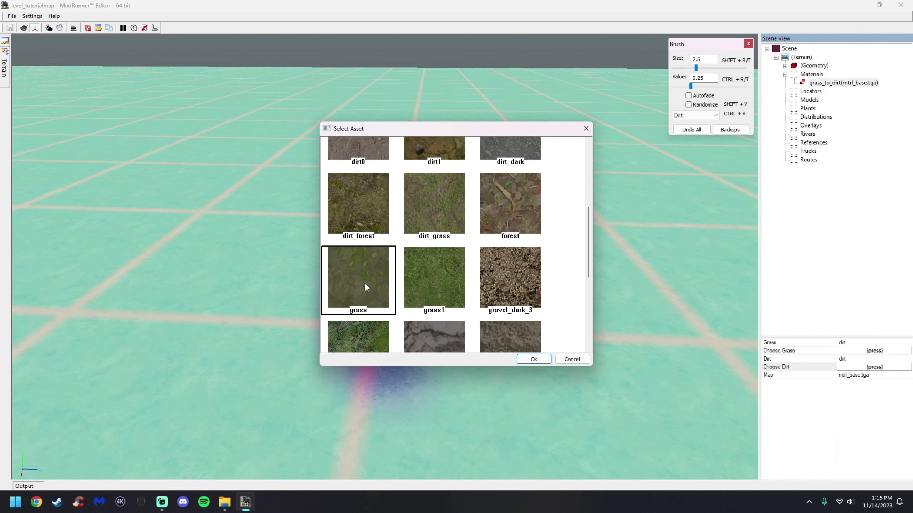
{"action": "left_click", "coordinate": [548, 359]}
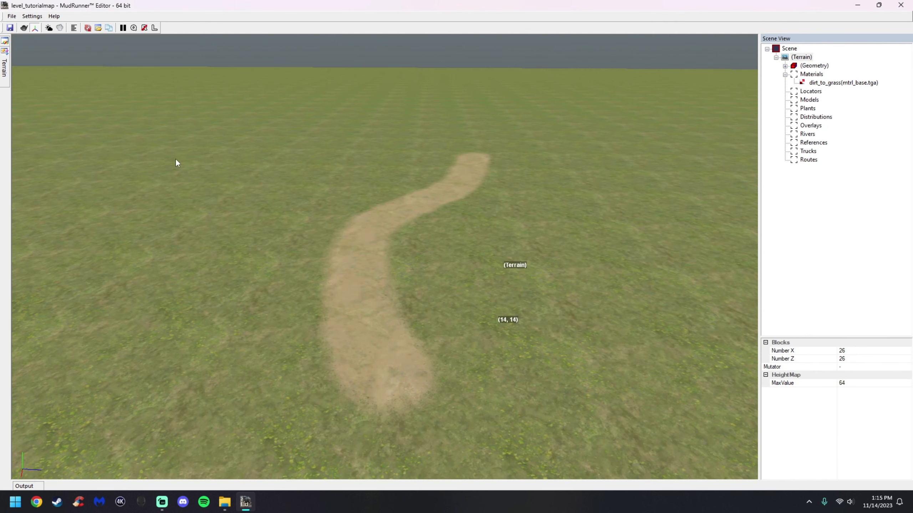
{"action": "right_click", "coordinate": [512, 266]}
{"action": "left_click", "coordinate": [556, 315]}
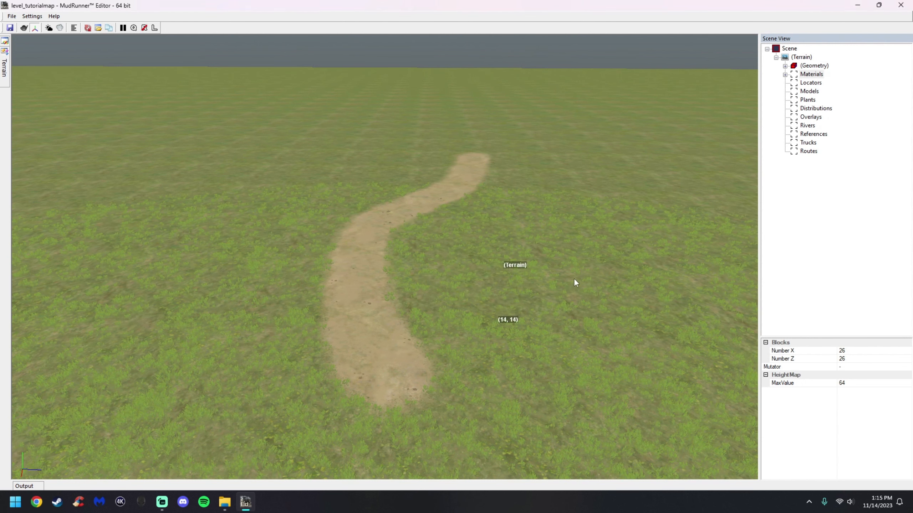
Paint over the winding dirt strip with the dirt_to_grass brush at size 9.4 to remove it, and rebuild the terrain.
{"action": "left_click", "coordinate": [785, 75]}
{"action": "left_click", "coordinate": [823, 83]}
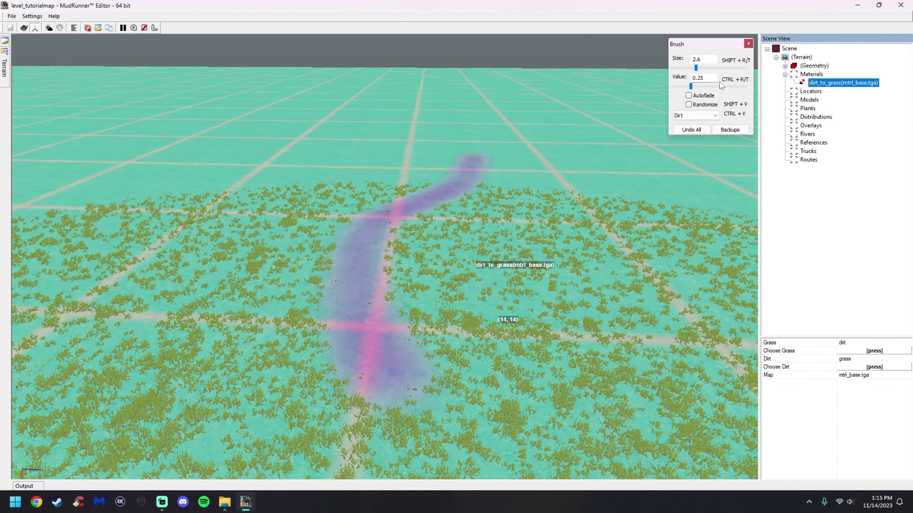
{"action": "left_click_drag", "start_coordinate": [700, 68], "coordinate": [710, 68]}
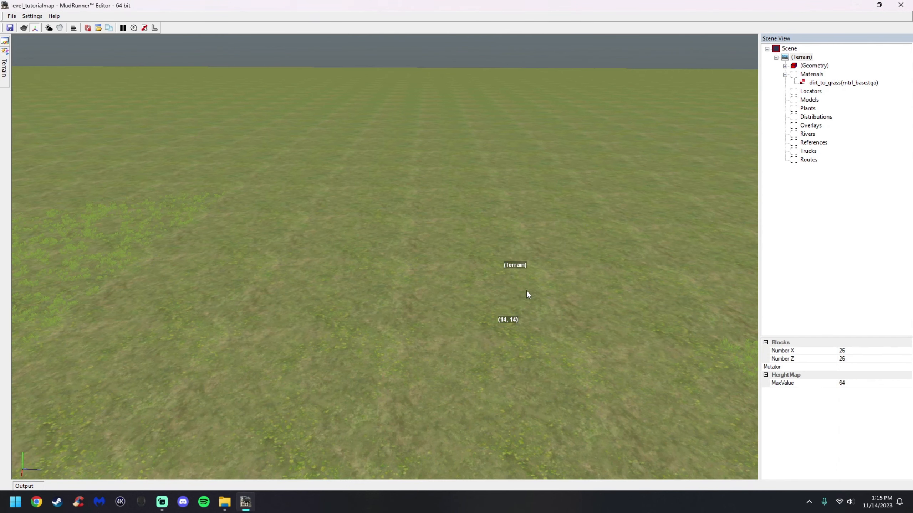
{"action": "right_click", "coordinate": [603, 189]}
{"action": "left_click", "coordinate": [618, 195]}
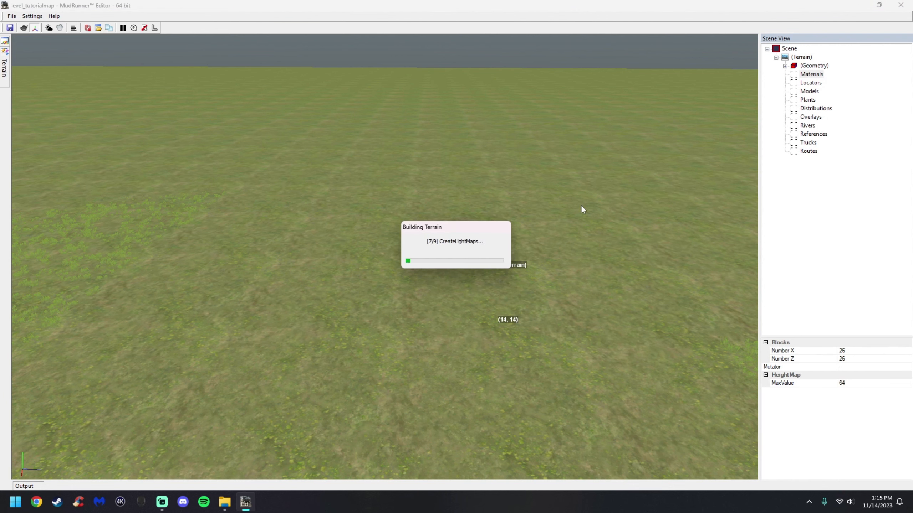
Reactivate the dirt_to_grass material brush in Dirt mode at size 9.4 and set its value to 1.00.
{"action": "double_click", "coordinate": [790, 74]}
{"action": "left_click", "coordinate": [809, 83]}
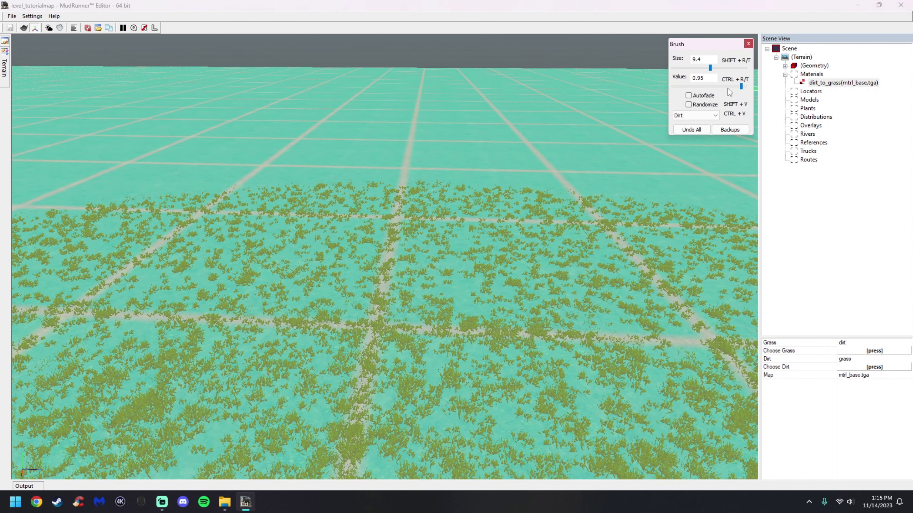
{"action": "left_click_drag", "start_coordinate": [740, 87], "coordinate": [721, 88]}
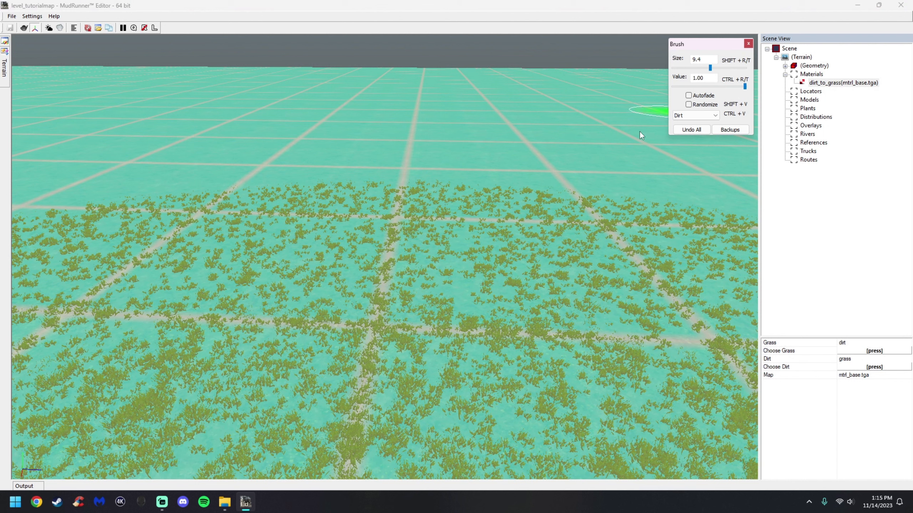
Paint a straight strip along the central grid line with the dirt_to_grass Dirt brush at size 2.8 and value 0.35.
{"action": "mouse_move", "coordinate": [745, 87]}
{"action": "left_mouse_down"}
{"action": "mouse_move", "coordinate": [686, 87]}
{"action": "mouse_move", "coordinate": [705, 60]}
{"action": "mouse_move", "coordinate": [686, 62]}
{"action": "left_mouse_up"}
{"action": "type", "text": "2.8"}
{"action": "left_click", "coordinate": [703, 86]}
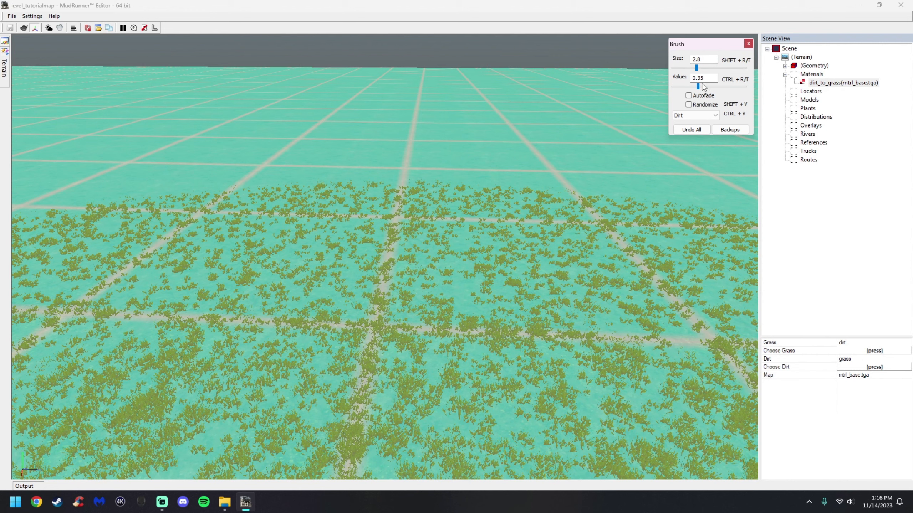
{"action": "scroll", "coordinate": [372, 268], "scroll_direction": "down", "scroll_amount": 5}
{"action": "middle_click_drag", "start_coordinate": [372, 269], "coordinate": [374, 326]}
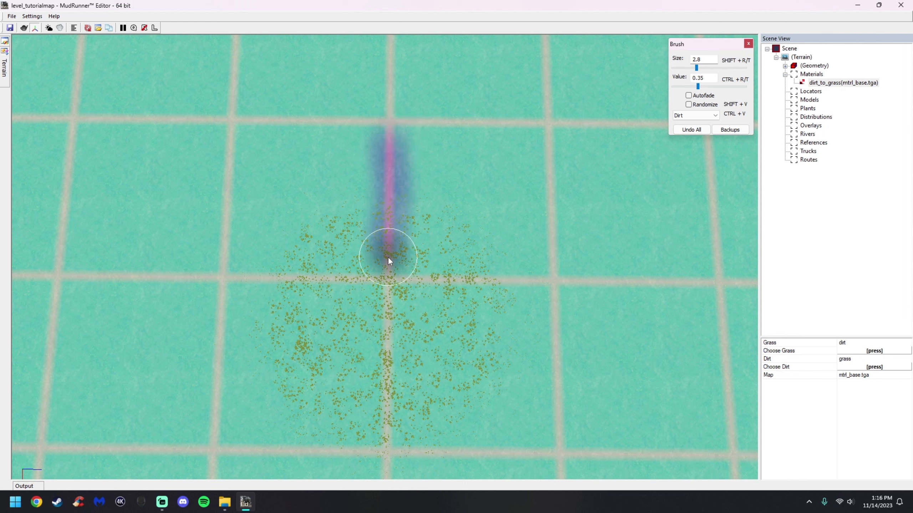
{"action": "left_click_drag", "start_coordinate": [386, 297], "coordinate": [385, 444]}
Paint a parallel strip at value 0.30 on one side of the central strip and another at value 0.40 on its other side.
{"action": "left_click", "coordinate": [690, 86]}
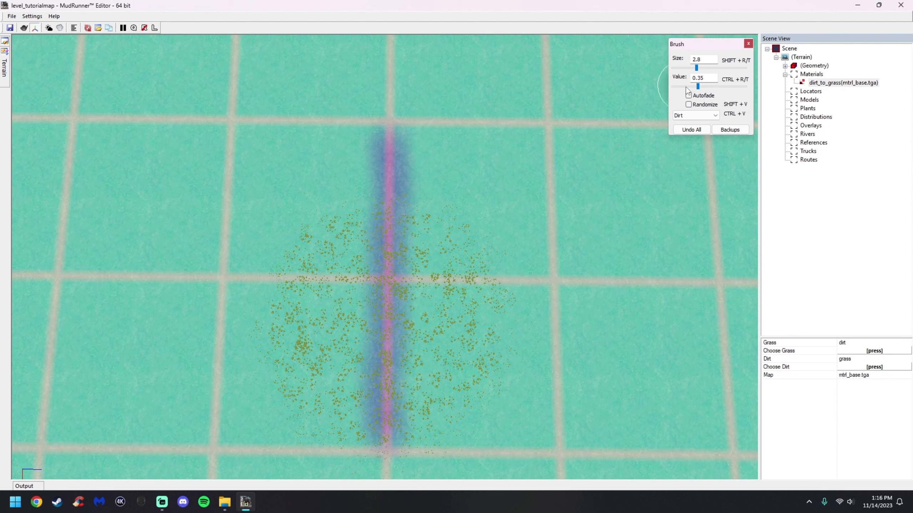
{"action": "left_click_drag", "start_coordinate": [285, 136], "coordinate": [282, 178]}
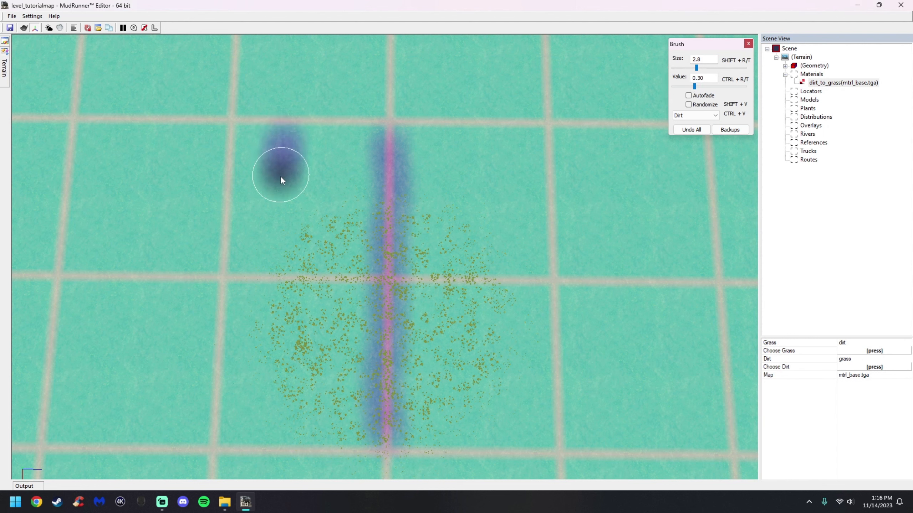
{"action": "left_click_drag", "start_coordinate": [278, 237], "coordinate": [270, 428]}
{"action": "left_click", "coordinate": [721, 87]}
{"action": "left_click", "coordinate": [721, 87]}
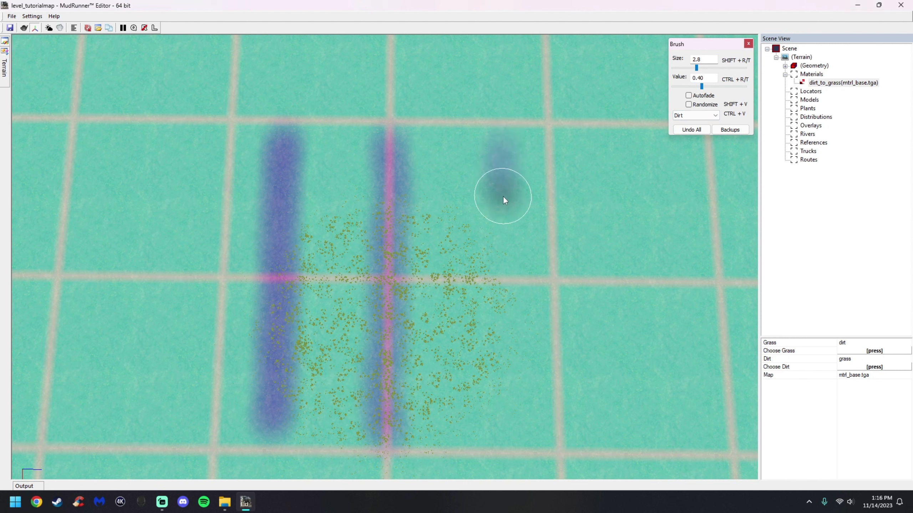
{"action": "left_click_drag", "start_coordinate": [502, 236], "coordinate": [502, 428]}
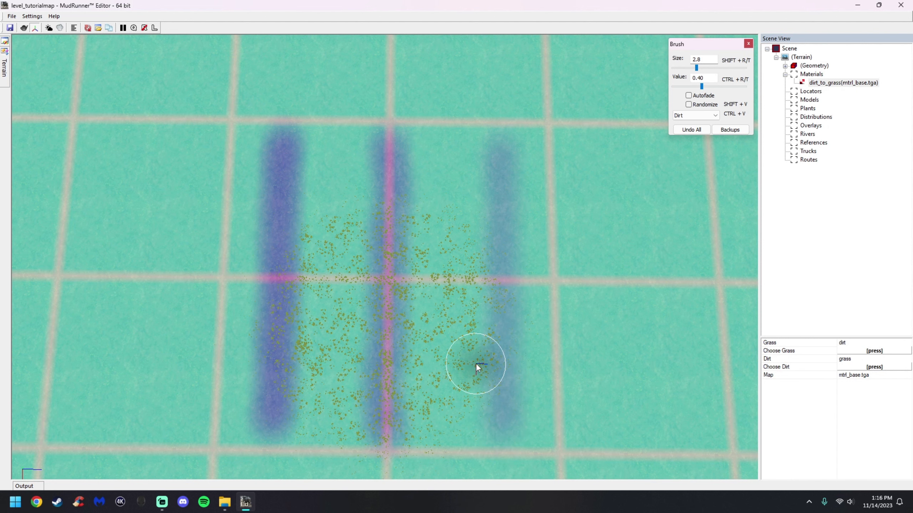
Leave the material brush and rebuild the terrain with the three painted strips.
{"action": "key", "text": "Escape"}
{"action": "right_click", "coordinate": [408, 282]}
{"action": "left_click", "coordinate": [432, 277]}
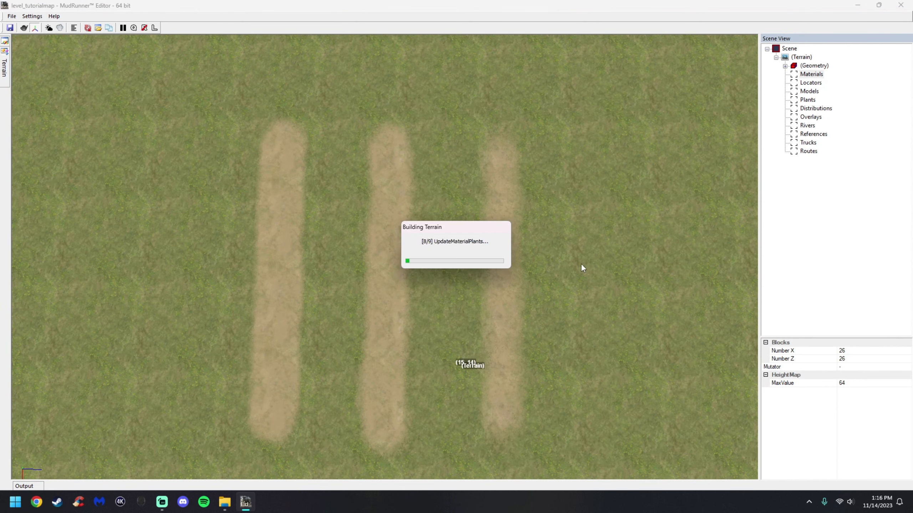
Examine the three dirt strips up close and from farther away, comparing their width, surface and grass edges.
{"action": "scroll", "coordinate": [288, 322], "scroll_direction": "up", "scroll_amount": 3}
{"action": "middle_click_drag", "start_coordinate": [289, 322], "coordinate": [363, 307], "text": "alt"}
{"action": "left_click_drag", "start_coordinate": [376, 209], "coordinate": [384, 283], "text": "alt"}
{"action": "scroll", "coordinate": [264, 287], "scroll_direction": "up", "scroll_amount": 1}
{"action": "middle_click_drag", "start_coordinate": [264, 288], "coordinate": [325, 281], "text": "alt"}
{"action": "left_click_drag", "start_coordinate": [327, 284], "coordinate": [358, 255], "text": "alt"}
{"action": "left_click_drag", "start_coordinate": [343, 318], "coordinate": [384, 234], "text": "alt"}
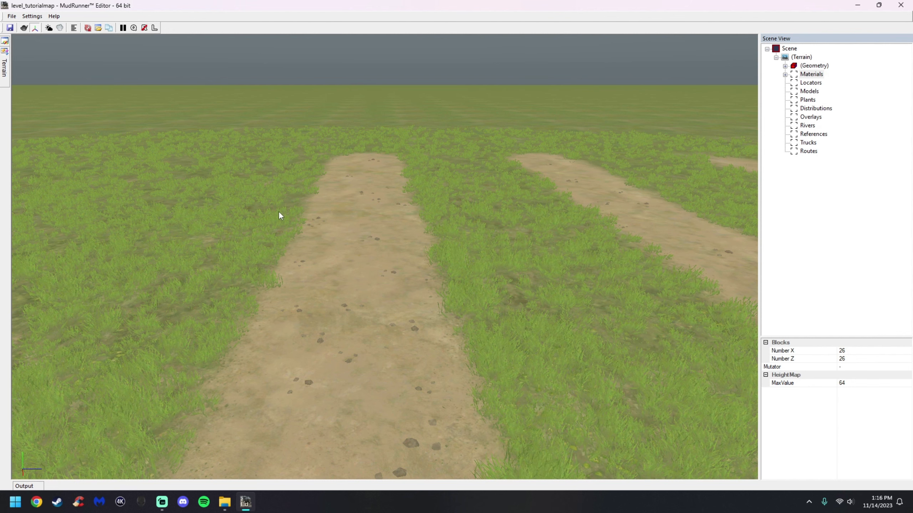
{"action": "scroll", "coordinate": [463, 271], "scroll_direction": "down", "scroll_amount": 3}
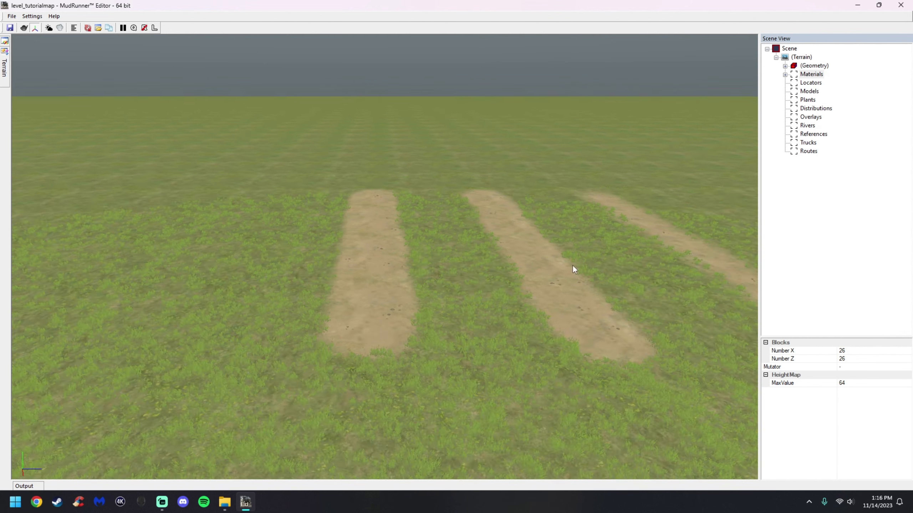
{"action": "scroll", "coordinate": [569, 265], "scroll_direction": "up", "scroll_amount": 2}
{"action": "scroll", "coordinate": [407, 296], "scroll_direction": "up", "scroll_amount": 1}
{"action": "scroll", "coordinate": [437, 205], "scroll_direction": "up", "scroll_amount": 1}
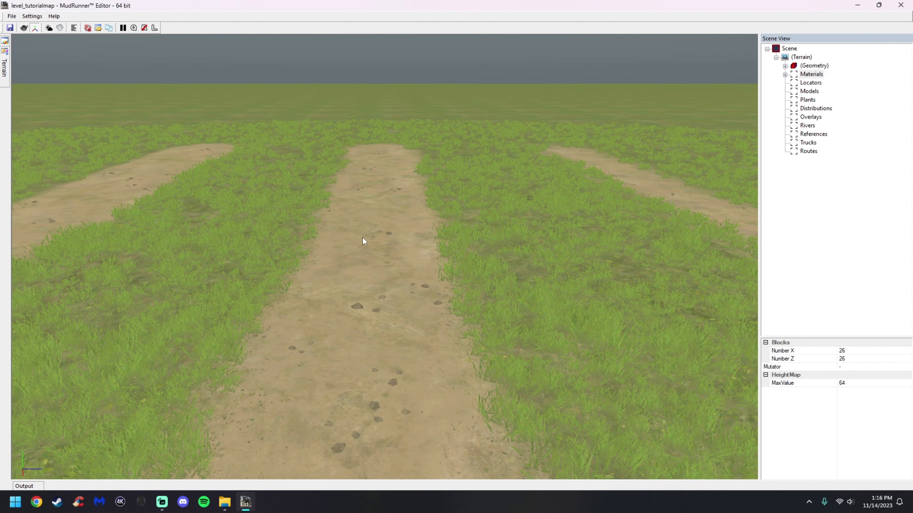
{"action": "scroll", "coordinate": [395, 277], "scroll_direction": "down", "scroll_amount": 2}
{"action": "middle_click_drag", "start_coordinate": [647, 266], "coordinate": [445, 265]}
{"action": "scroll", "coordinate": [435, 265], "scroll_direction": "up", "scroll_amount": 2}
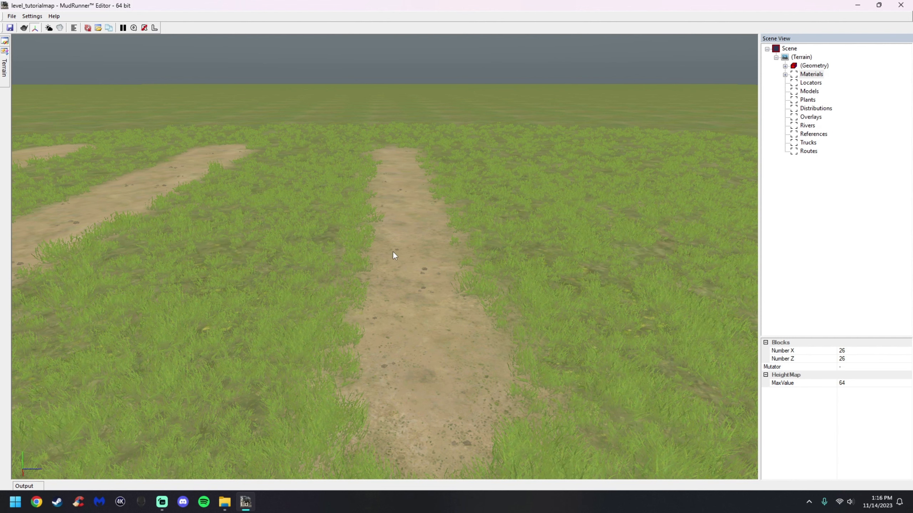
{"action": "scroll", "coordinate": [392, 251], "scroll_direction": "down", "scroll_amount": 2}
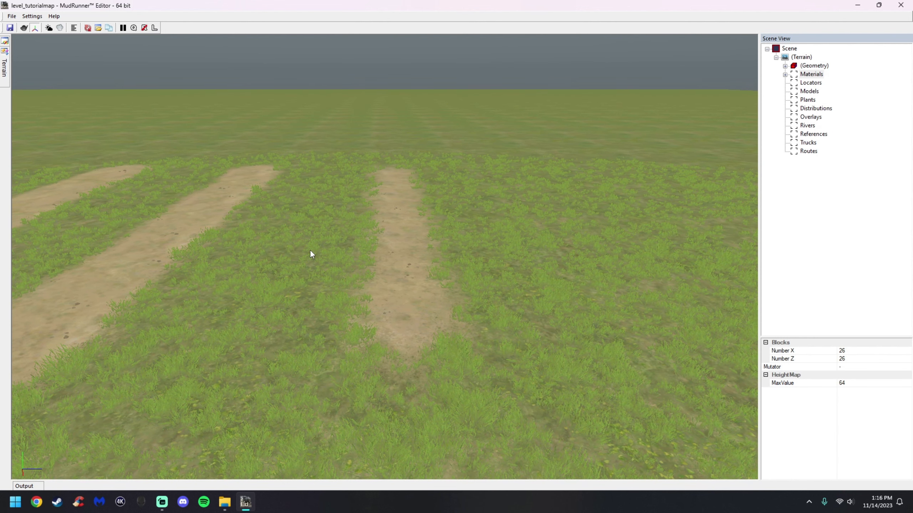
{"action": "scroll", "coordinate": [302, 251], "scroll_direction": "down", "scroll_amount": 2}
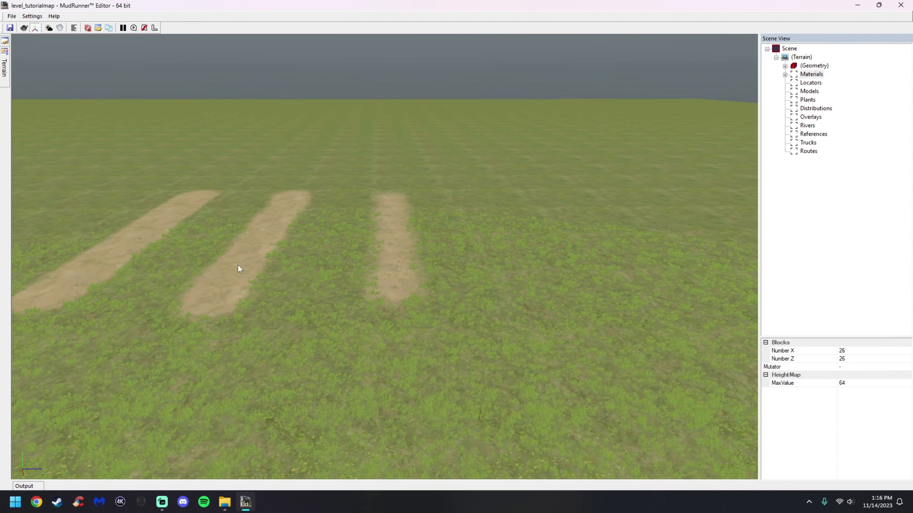
{"action": "scroll", "coordinate": [237, 264], "scroll_direction": "up", "scroll_amount": 1}
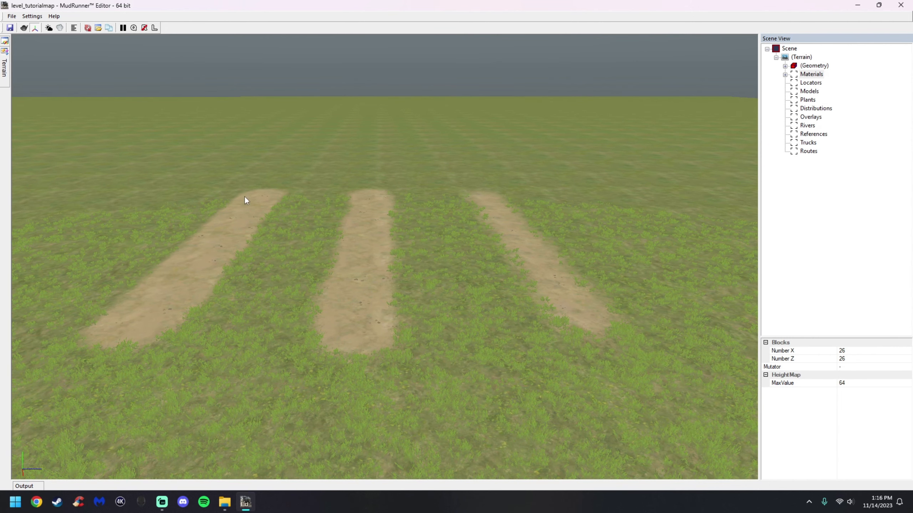
{"action": "middle_click_drag", "start_coordinate": [320, 169], "coordinate": [328, 216], "text": "alt"}
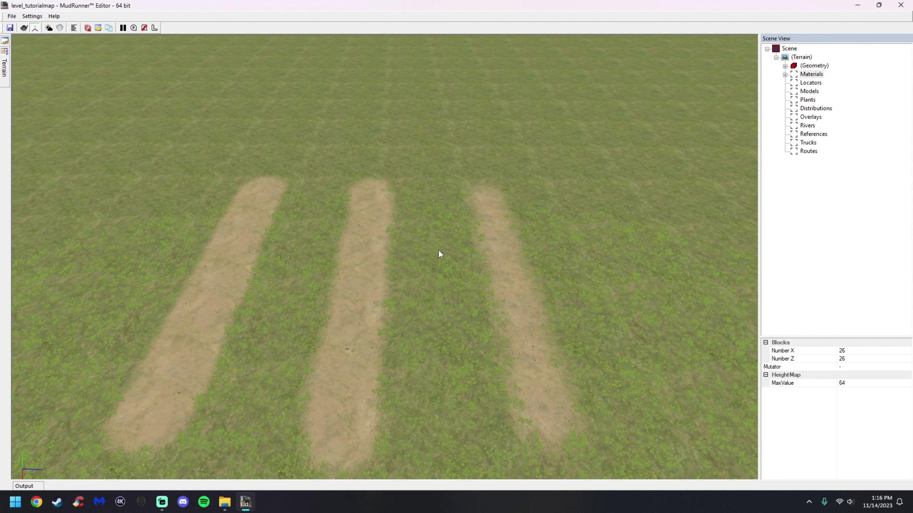
Paint over the three strips with an enlarged dirt_to_grass brush at value 1.00 to remove them, and rebuild the terrain.
{"action": "left_click", "coordinate": [785, 74]}
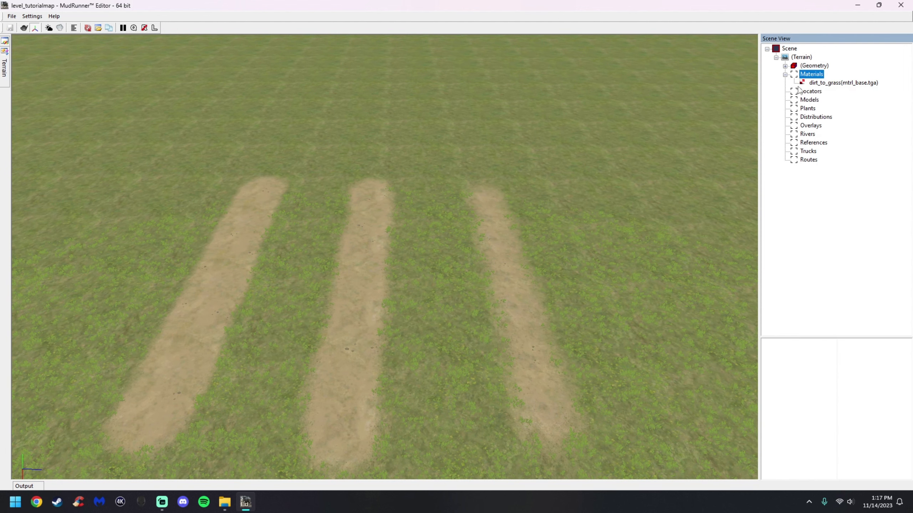
{"action": "left_click", "coordinate": [821, 83]}
{"action": "left_click_drag", "start_coordinate": [702, 87], "coordinate": [749, 86]}
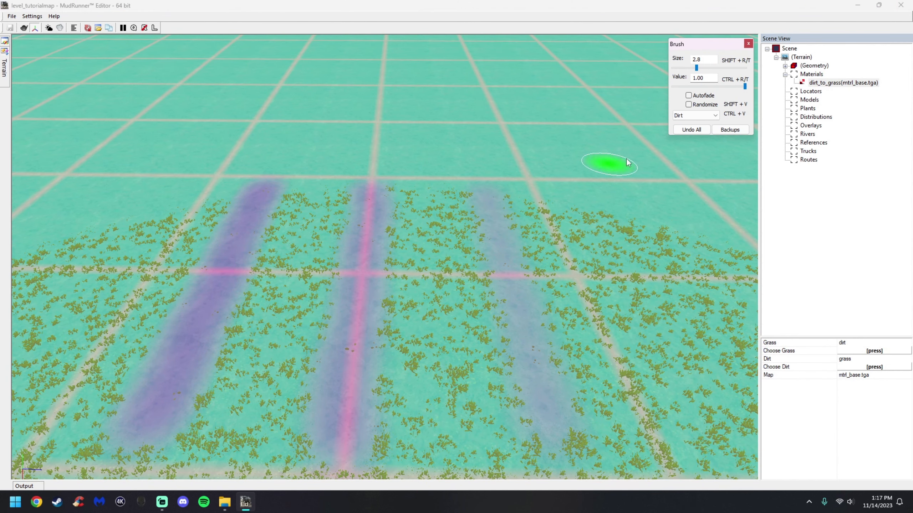
{"action": "left_click", "coordinate": [729, 69]}
{"action": "middle_click_drag", "start_coordinate": [338, 264], "coordinate": [349, 263], "text": "alt"}
{"action": "mouse_move", "coordinate": [346, 176]}
{"action": "left_mouse_down"}
{"action": "mouse_move", "coordinate": [330, 244]}
{"action": "mouse_move", "coordinate": [171, 387]}
{"action": "mouse_move", "coordinate": [699, 427]}
{"action": "mouse_move", "coordinate": [577, 243]}
{"action": "mouse_move", "coordinate": [219, 201]}
{"action": "mouse_move", "coordinate": [626, 404]}
{"action": "left_mouse_up"}
{"action": "key", "text": "Escape"}
{"action": "left_click_drag", "start_coordinate": [433, 305], "coordinate": [418, 295], "text": "alt"}
{"action": "right_click", "coordinate": [419, 299]}
{"action": "left_click", "coordinate": [450, 302]}
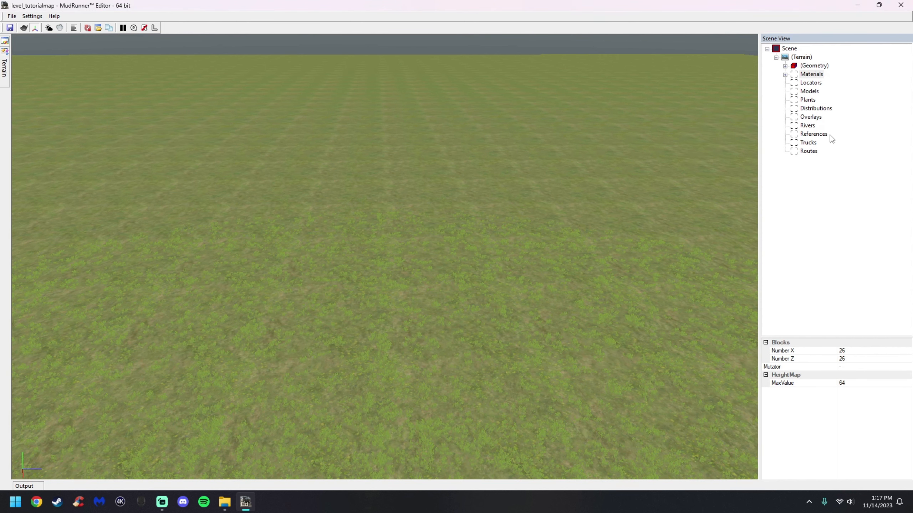
Add a new locator in the middle of the visible grass area.
{"action": "left_click", "coordinate": [811, 84]}
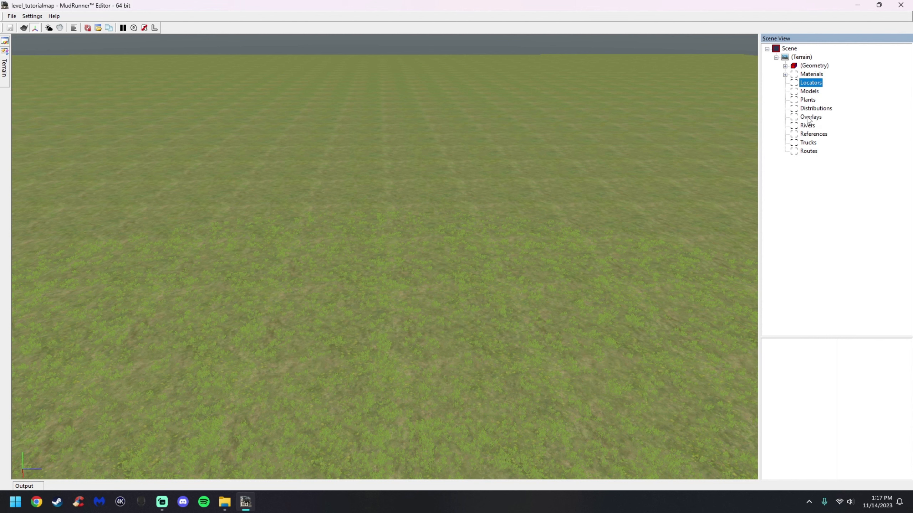
{"action": "right_click", "coordinate": [813, 85]}
{"action": "right_click", "coordinate": [370, 237]}
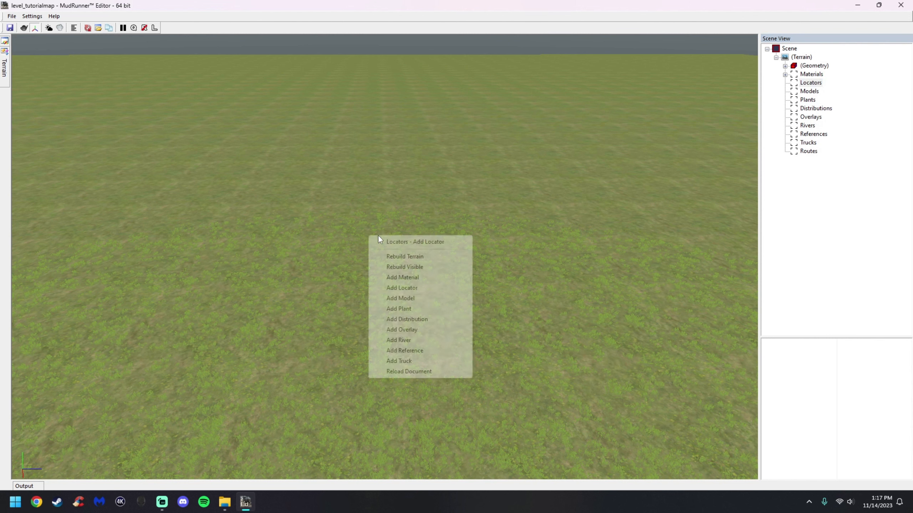
{"action": "right_click", "coordinate": [249, 235]}
{"action": "right_click", "coordinate": [410, 255]}
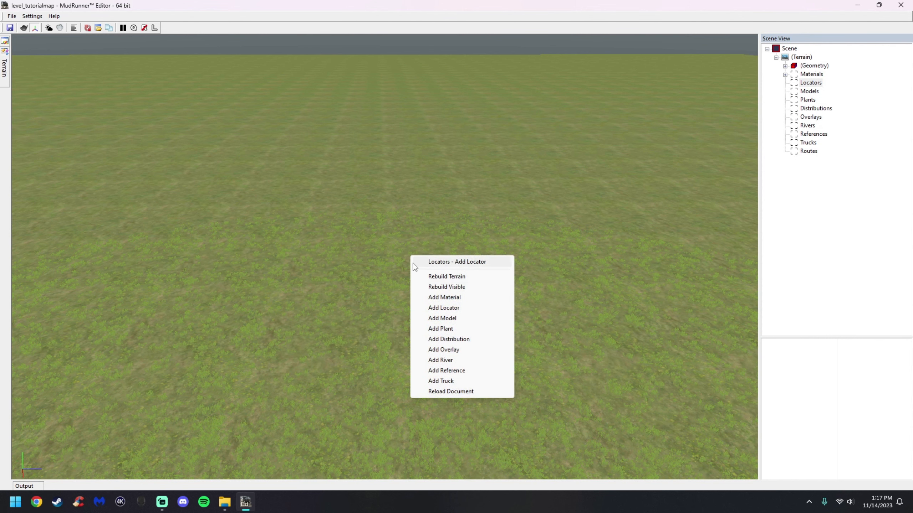
{"action": "left_click", "coordinate": [444, 309]}
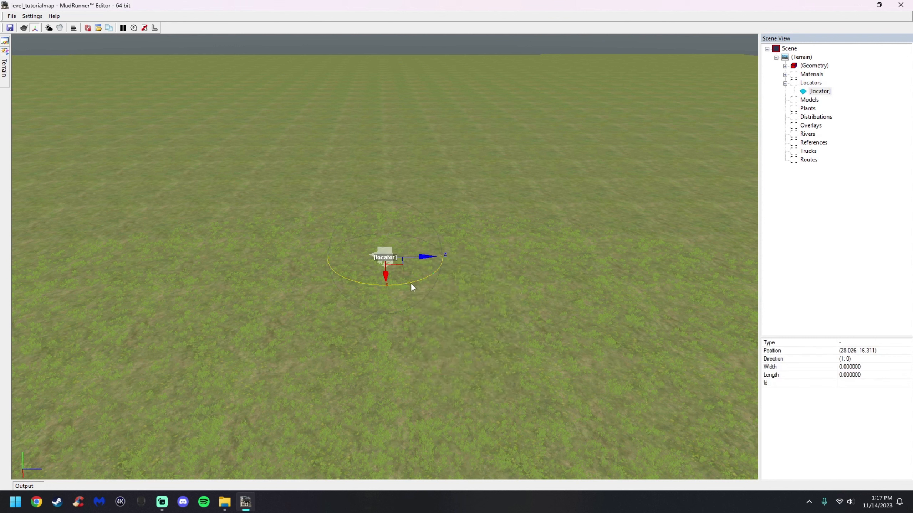
Set the locator's type to Garage and both its width and length to 10.
{"action": "left_click", "coordinate": [909, 344]}
{"action": "left_click", "coordinate": [908, 343]}
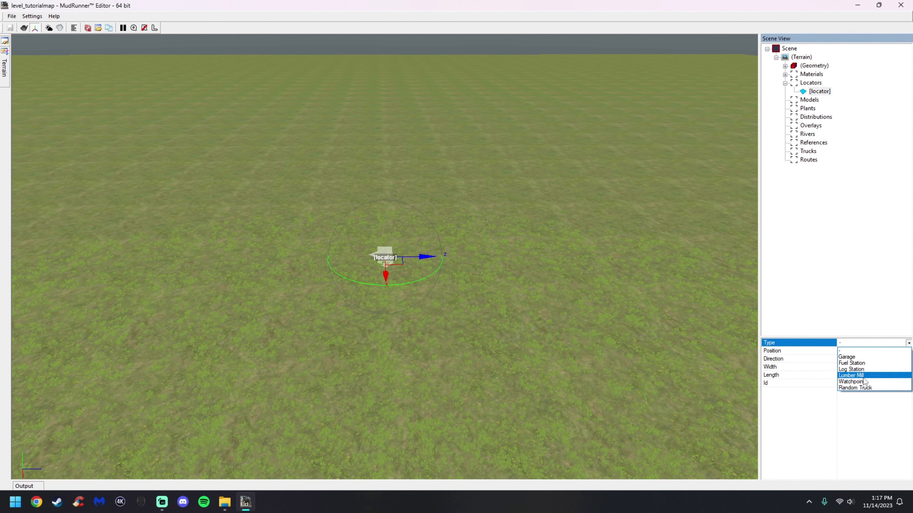
{"action": "left_click", "coordinate": [858, 359]}
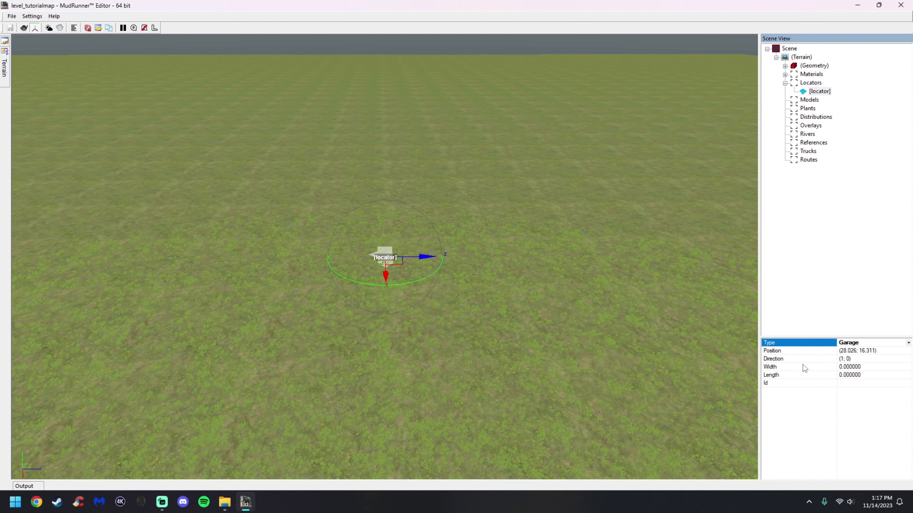
{"action": "left_click", "coordinate": [840, 369]}
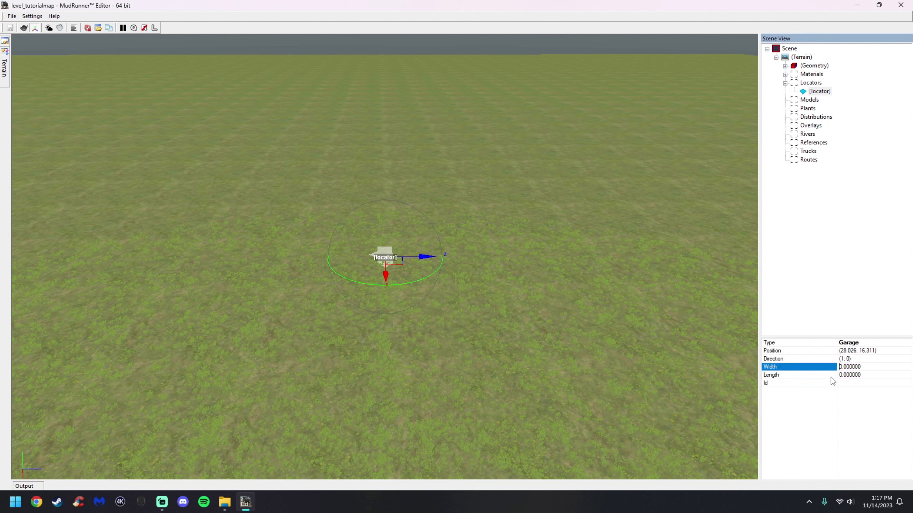
{"action": "type", "text": "1"}
{"action": "left_click", "coordinate": [840, 377]}
{"action": "type", "text": "1"}
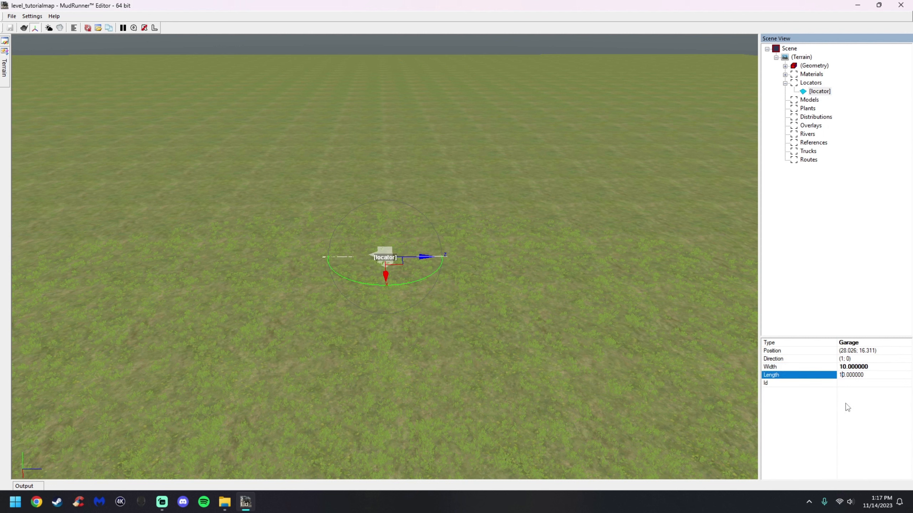
{"action": "left_click", "coordinate": [874, 421]}
{"action": "left_click", "coordinate": [477, 326]}
{"action": "middle_click_drag", "start_coordinate": [434, 299], "coordinate": [414, 271]}
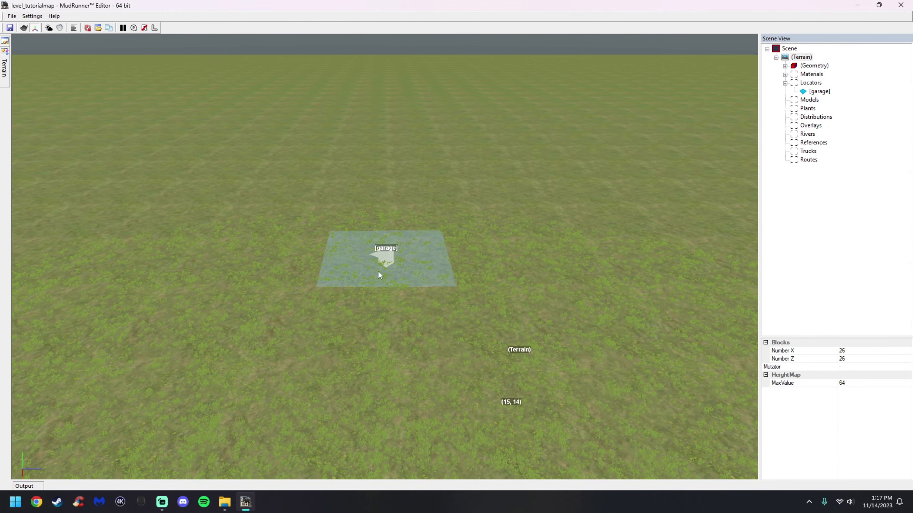
Add a second locator and move it along the Z axis to clear ground beside the garage.
{"action": "right_click", "coordinate": [537, 257]}
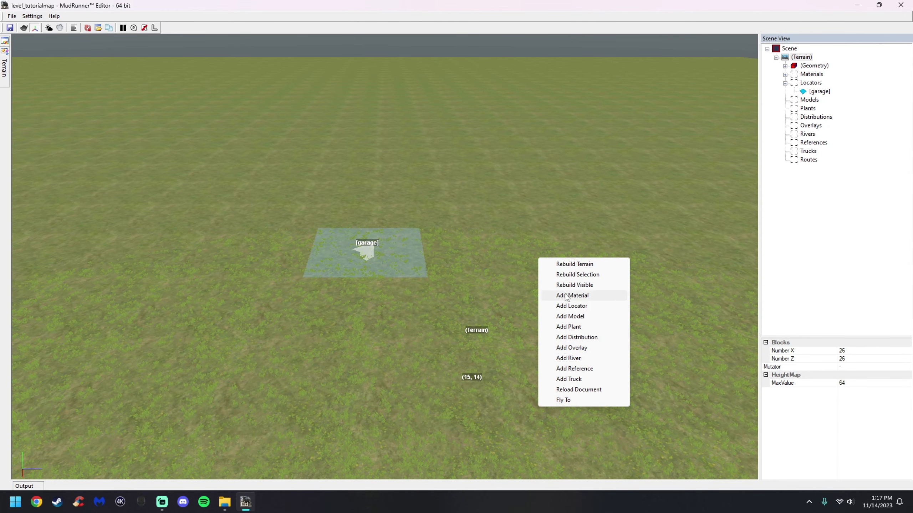
{"action": "left_click", "coordinate": [567, 306]}
{"action": "left_click_drag", "start_coordinate": [393, 264], "coordinate": [539, 262]}
Set the second locator's type to Fuel Station and its width and length to 5, and rebuild the terrain.
{"action": "left_click", "coordinate": [909, 342]}
{"action": "left_click", "coordinate": [873, 362]}
{"action": "left_click", "coordinate": [841, 367]}
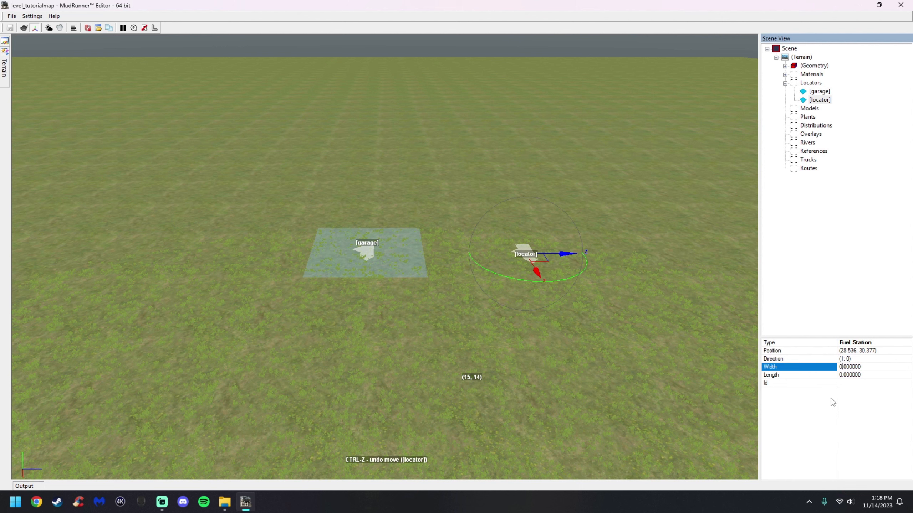
{"action": "key", "text": "BackSpace"}
{"action": "type", "text": "5"}
{"action": "left_click", "coordinate": [841, 376]}
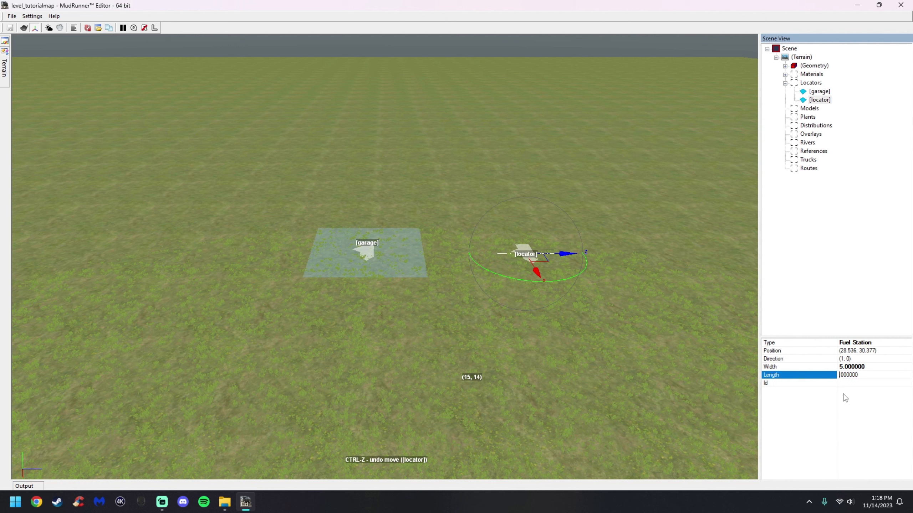
{"action": "type", "text": "5"}
{"action": "key", "text": "Return"}
{"action": "left_click", "coordinate": [571, 353]}
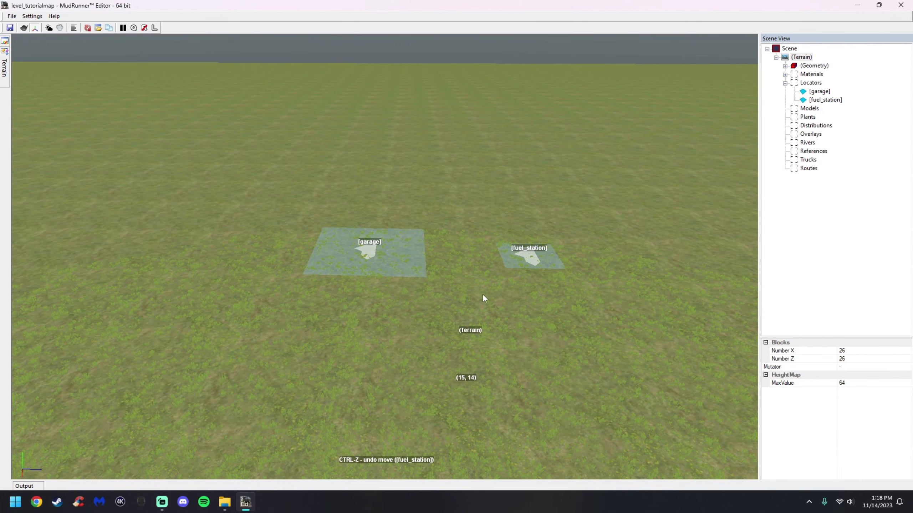
{"action": "right_click", "coordinate": [461, 276]}
{"action": "left_click", "coordinate": [468, 282]}
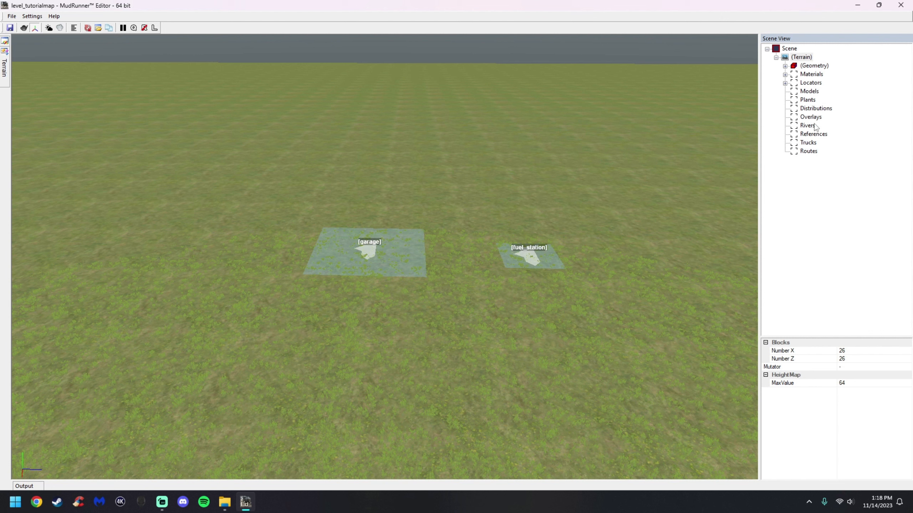
Start adding a model to the terrain and enlarge the asset selection dialog so more assets fit.
{"action": "left_click", "coordinate": [809, 92]}
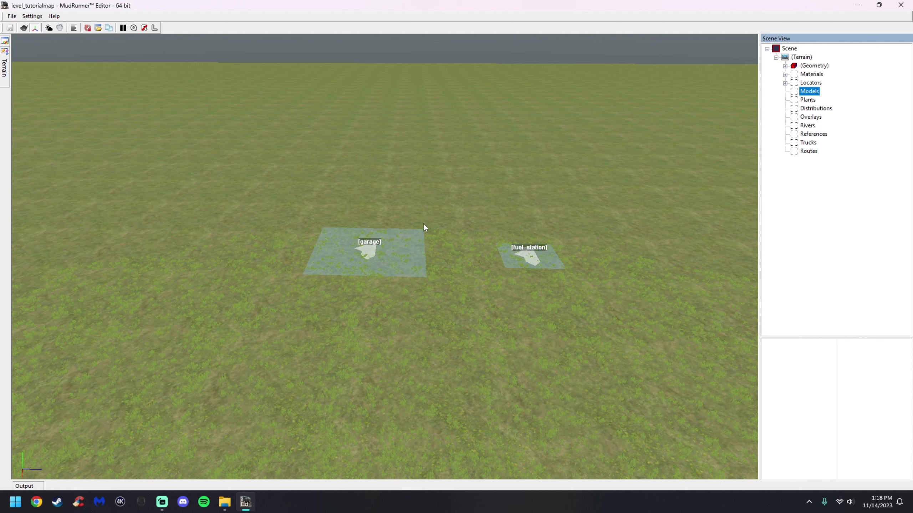
{"action": "right_click", "coordinate": [808, 92]}
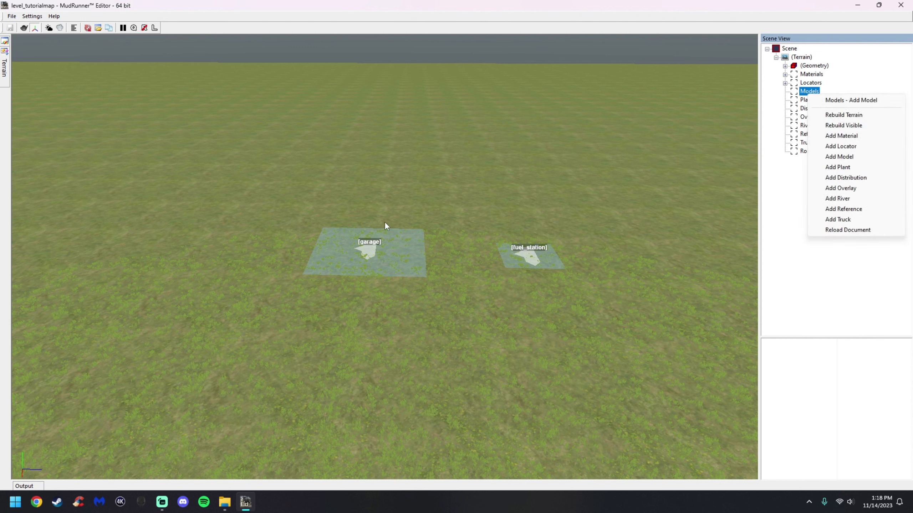
{"action": "right_click", "coordinate": [382, 221]}
{"action": "right_click", "coordinate": [538, 211]}
{"action": "right_click", "coordinate": [319, 193]}
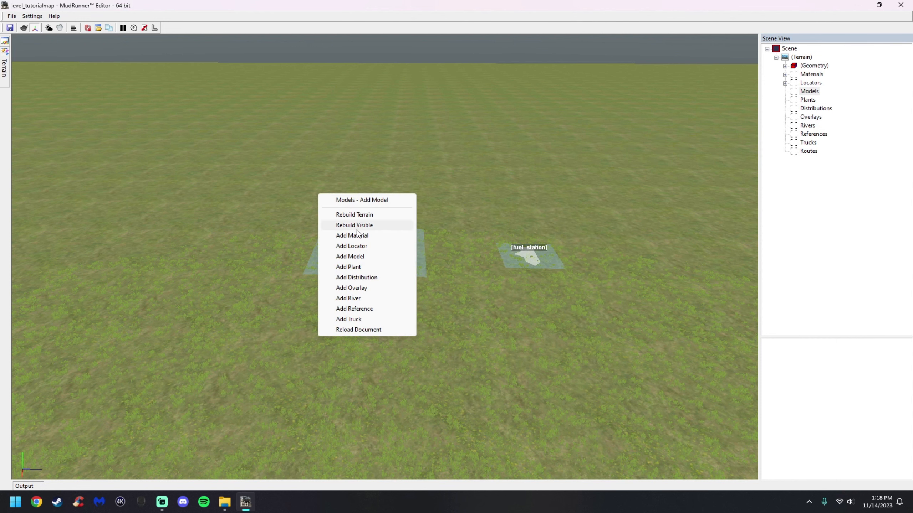
{"action": "left_click", "coordinate": [353, 256]}
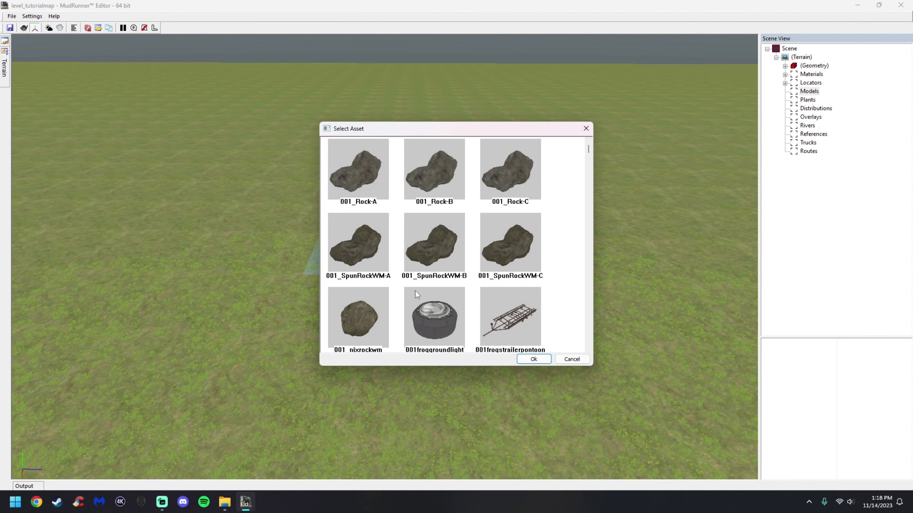
{"action": "left_click_drag", "start_coordinate": [472, 133], "coordinate": [223, 47]}
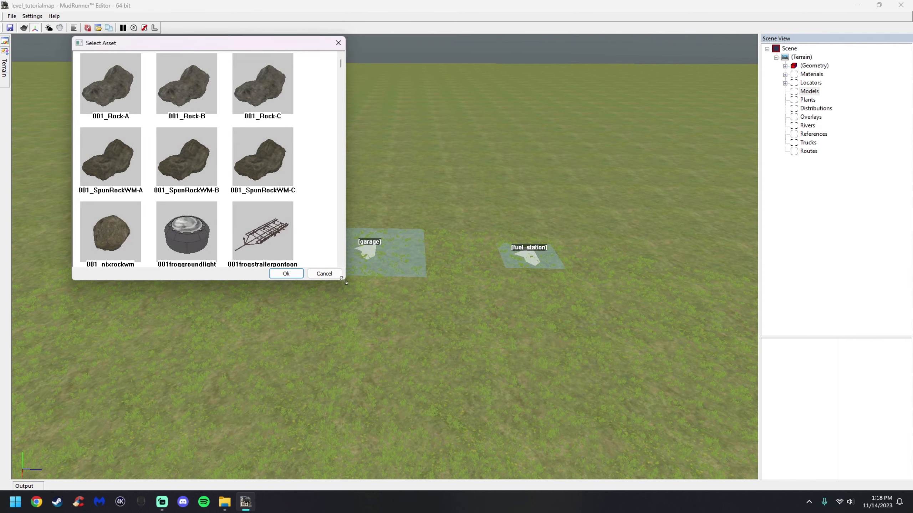
{"action": "left_click_drag", "start_coordinate": [344, 283], "coordinate": [746, 480]}
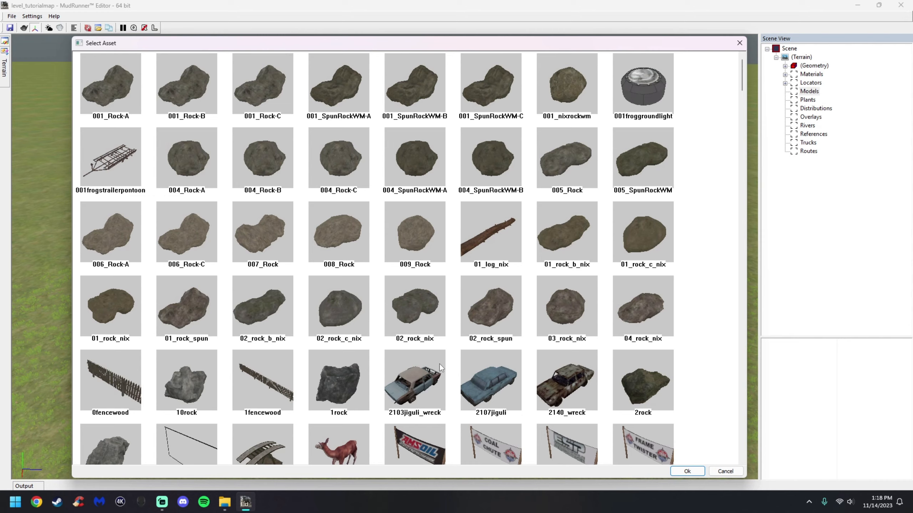
Find the "garage" asset in the model library and add it to the map.
{"action": "scroll", "coordinate": [453, 345], "scroll_direction": "down", "scroll_amount": 3}
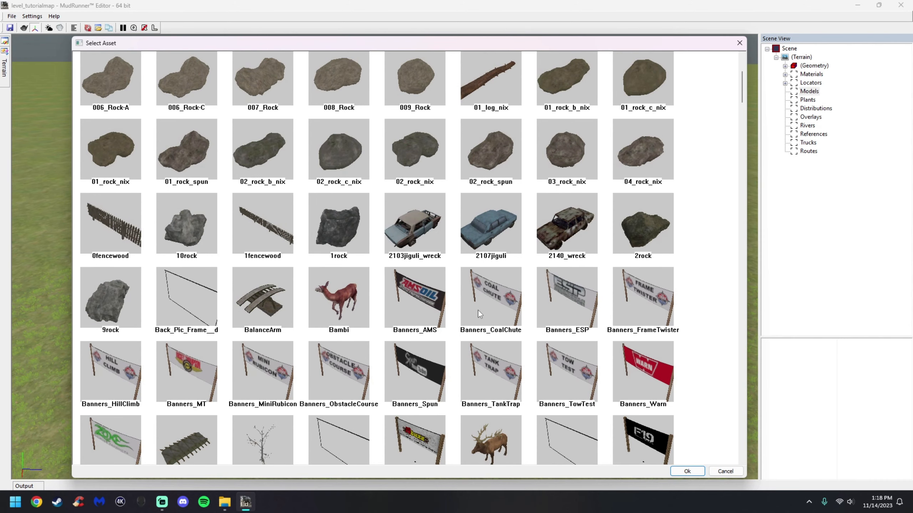
{"action": "scroll", "coordinate": [532, 283], "scroll_direction": "down", "scroll_amount": 5}
{"action": "left_click_drag", "start_coordinate": [743, 116], "coordinate": [717, 301]}
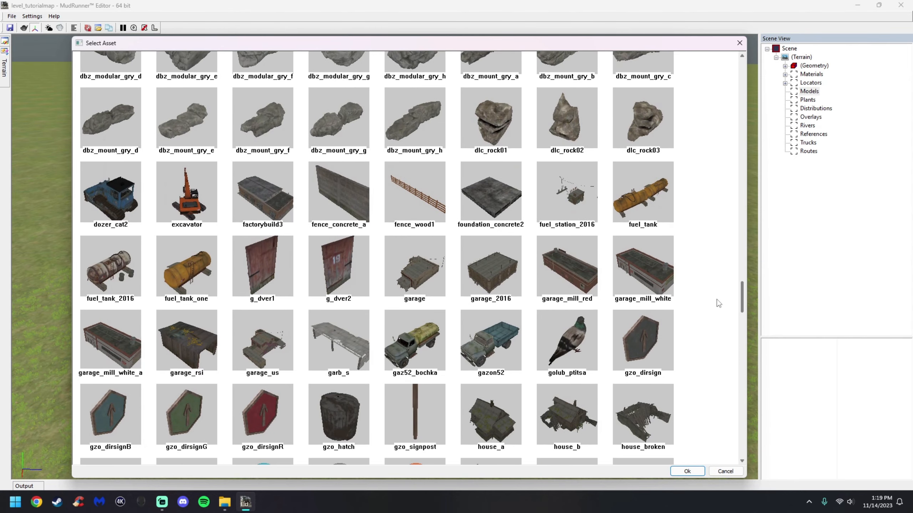
{"action": "left_click", "coordinate": [418, 284]}
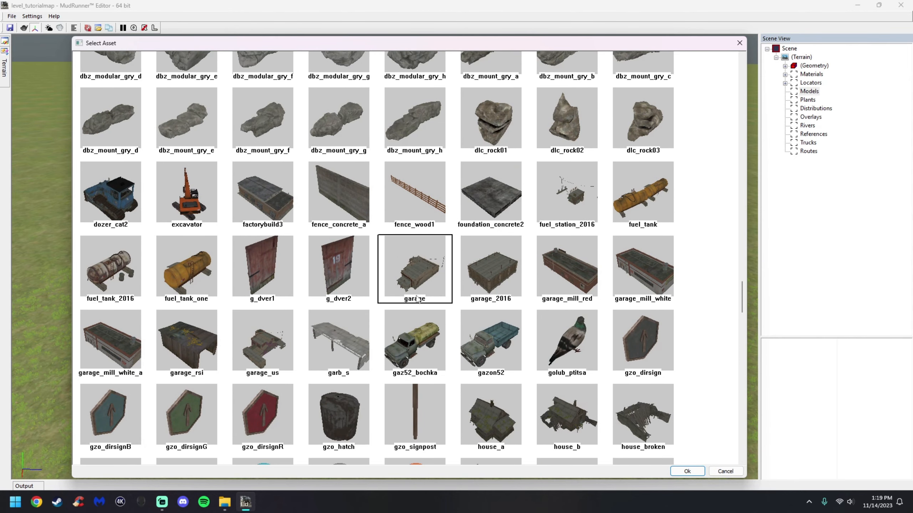
{"action": "left_click", "coordinate": [687, 471]}
Move the garage model across the terrain to open grass near the garage and fuel station locators.
{"action": "scroll", "coordinate": [350, 258], "scroll_direction": "down", "scroll_amount": 1}
{"action": "scroll", "coordinate": [278, 245], "scroll_direction": "up", "scroll_amount": 2}
{"action": "middle_click_drag", "start_coordinate": [276, 242], "coordinate": [332, 253]}
{"action": "scroll", "coordinate": [332, 253], "scroll_direction": "down", "scroll_amount": 8}
{"action": "middle_click_drag", "start_coordinate": [476, 283], "coordinate": [417, 293]}
{"action": "scroll", "coordinate": [370, 298], "scroll_direction": "down", "scroll_amount": 3}
{"action": "left_click_drag", "start_coordinate": [388, 243], "coordinate": [360, 261]}
{"action": "scroll", "coordinate": [360, 261], "scroll_direction": "up", "scroll_amount": 2}
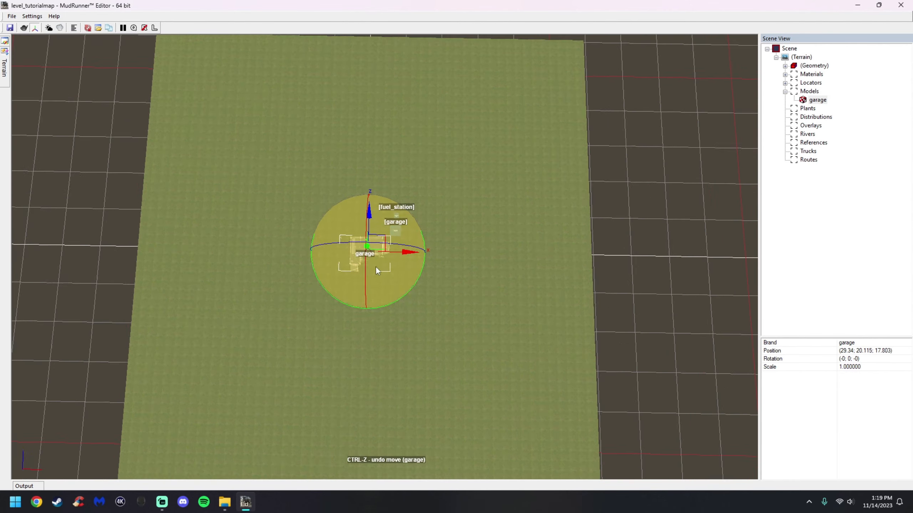
Inspect the garage model up close and shift it slightly on the grass.
{"action": "scroll", "coordinate": [376, 268], "scroll_direction": "up", "scroll_amount": 6}
{"action": "middle_click_drag", "start_coordinate": [375, 264], "coordinate": [370, 224]}
{"action": "scroll", "coordinate": [329, 210], "scroll_direction": "up", "scroll_amount": 2}
{"action": "middle_click_drag", "start_coordinate": [304, 292], "coordinate": [351, 235]}
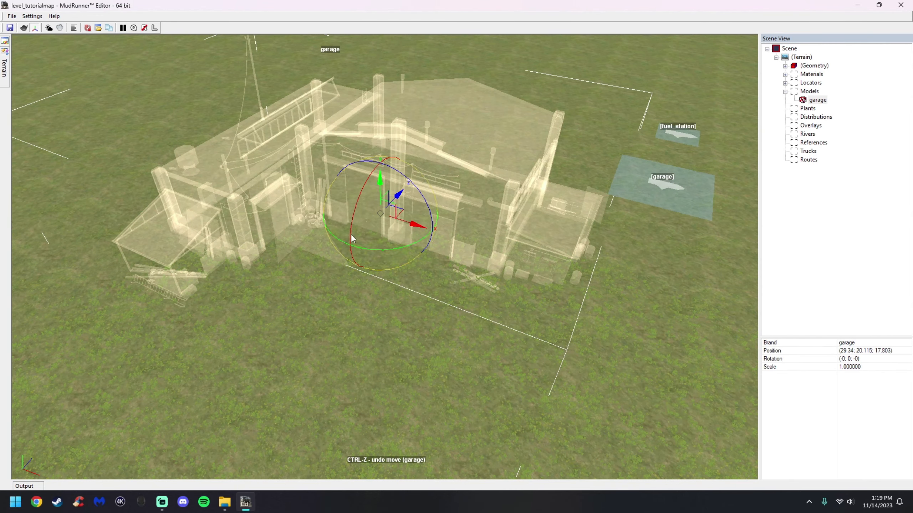
{"action": "scroll", "coordinate": [351, 235], "scroll_direction": "up", "scroll_amount": 2}
{"action": "middle_click_drag", "start_coordinate": [468, 248], "coordinate": [431, 230]}
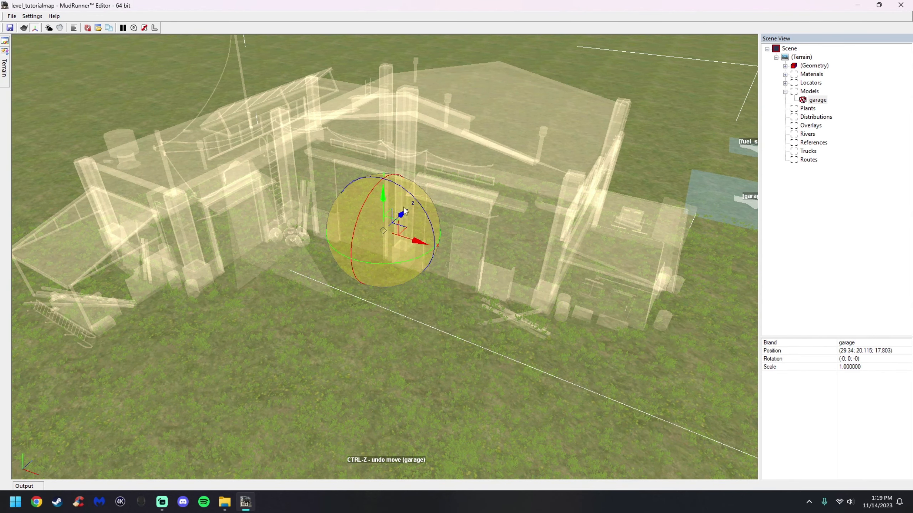
{"action": "left_click_drag", "start_coordinate": [382, 200], "coordinate": [403, 186]}
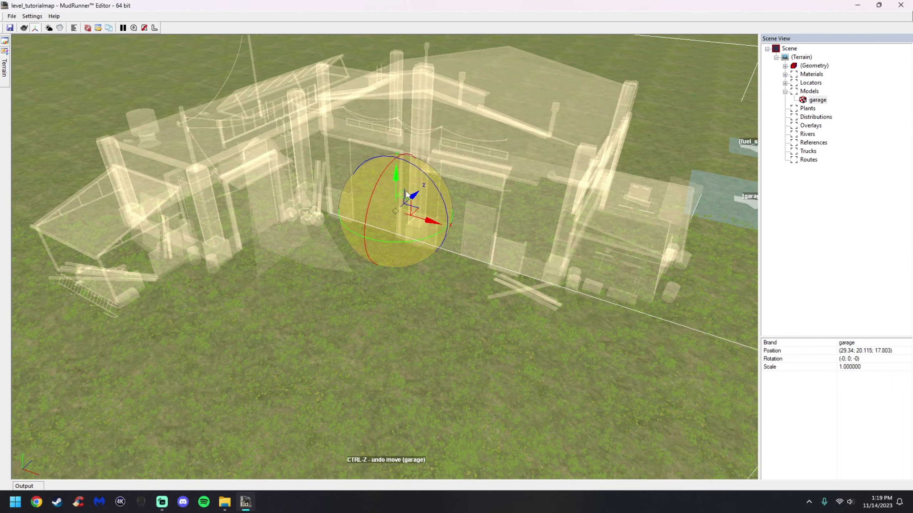
{"action": "mouse_move", "coordinate": [428, 223]}
{"action": "left_mouse_down"}
{"action": "mouse_move", "coordinate": [438, 229]}
{"action": "mouse_move", "coordinate": [360, 200]}
{"action": "mouse_move", "coordinate": [429, 231]}
{"action": "left_mouse_up"}
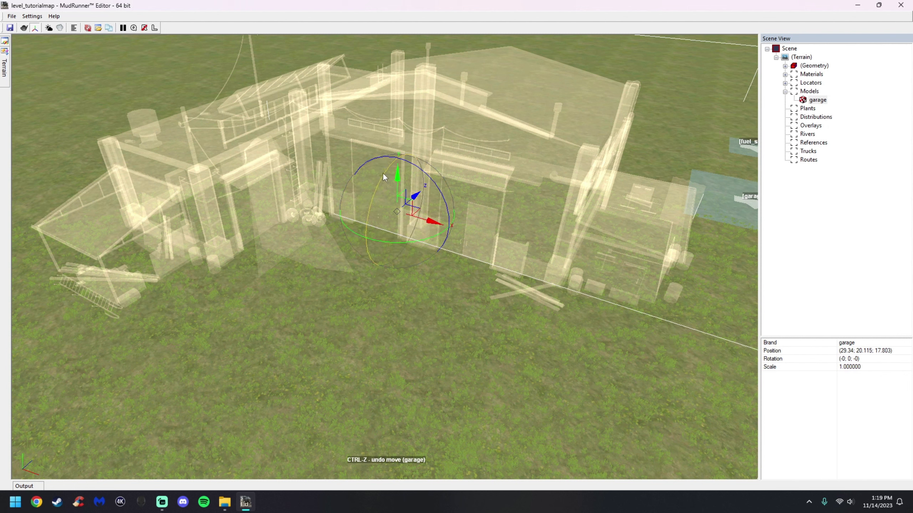
Try rotating the garage model with its rotation rings, and undo the rotations.
{"action": "left_click_drag", "start_coordinate": [384, 240], "coordinate": [390, 180]}
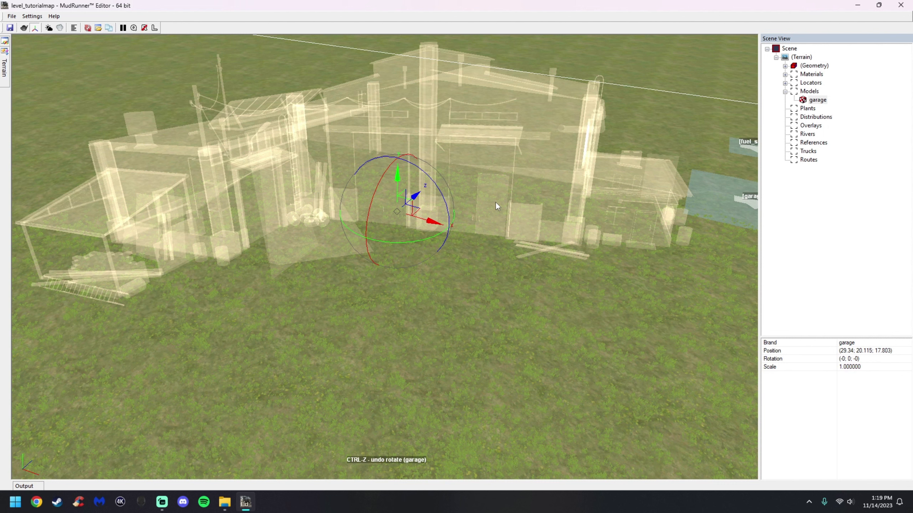
{"action": "key", "text": "ctrl+z"}
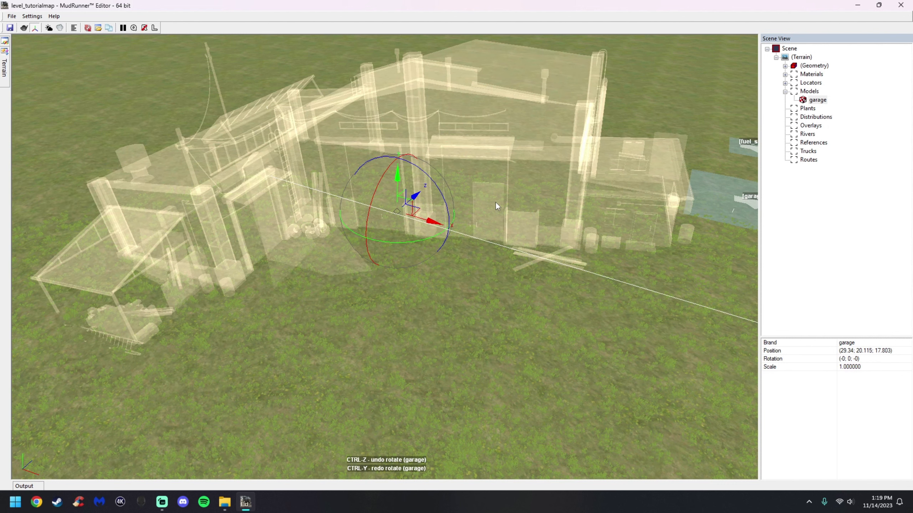
{"action": "key", "text": "ctrl+z"}
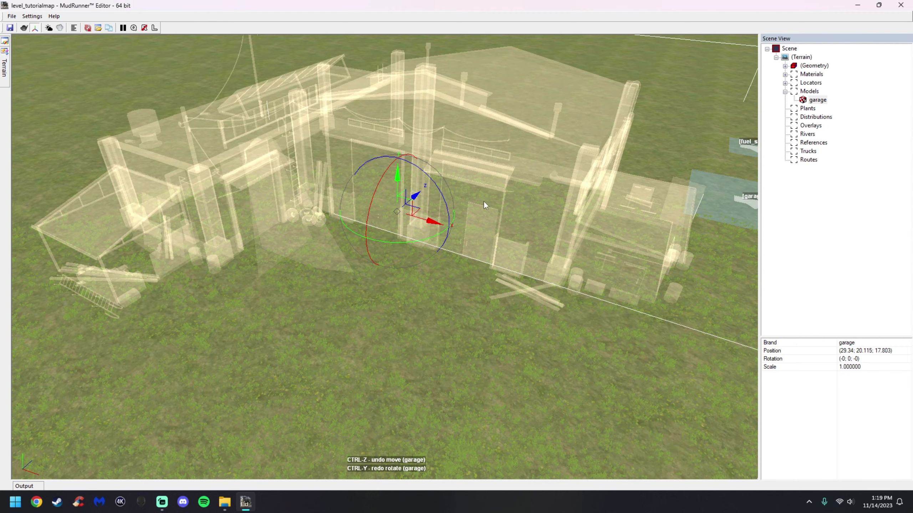
Raise the garage model into the air and snap it down onto the terrain with Do land.
{"action": "middle_click_drag", "start_coordinate": [537, 266], "coordinate": [455, 233]}
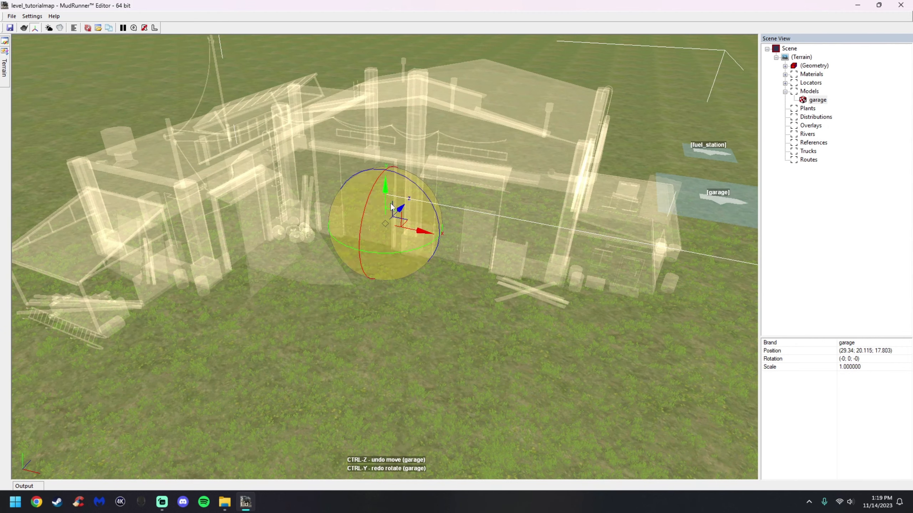
{"action": "scroll", "coordinate": [434, 222], "scroll_direction": "down", "scroll_amount": 3}
{"action": "left_click_drag", "start_coordinate": [386, 204], "coordinate": [386, 117]}
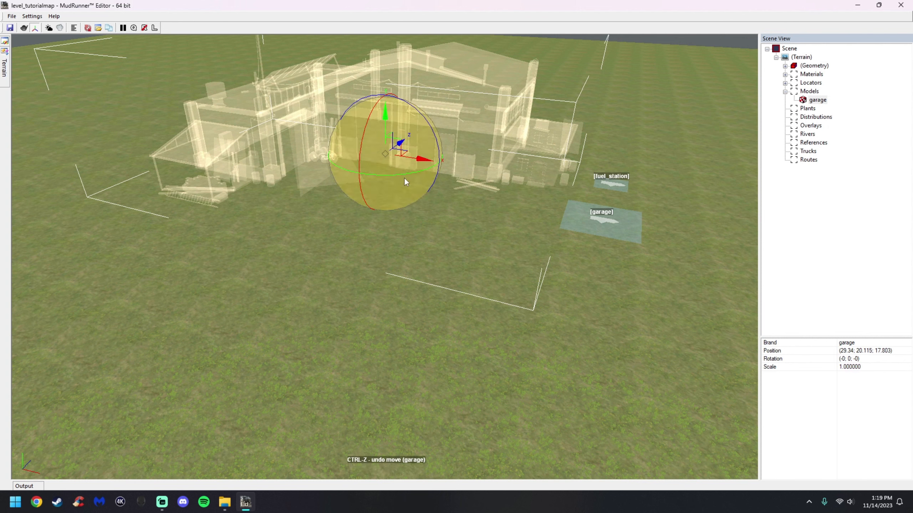
{"action": "right_click", "coordinate": [619, 348]}
{"action": "right_click", "coordinate": [238, 377]}
{"action": "right_click", "coordinate": [94, 398]}
{"action": "right_click", "coordinate": [364, 145]}
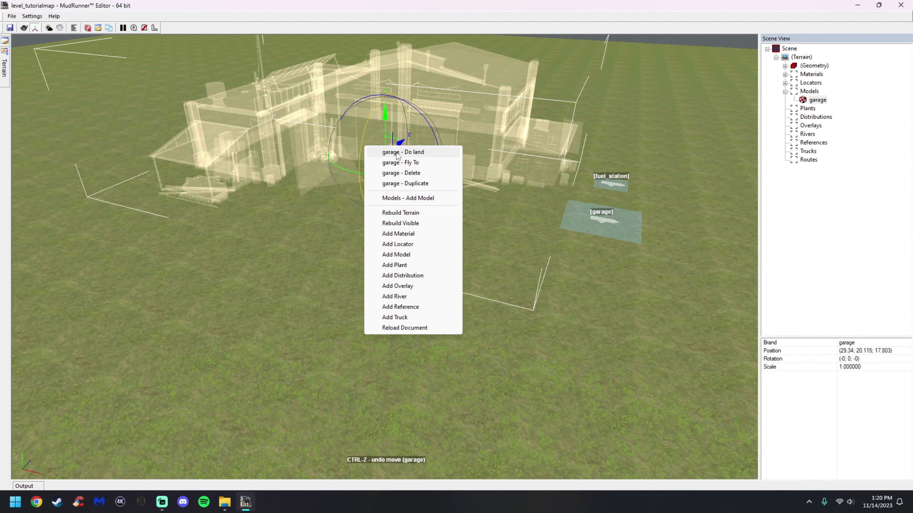
{"action": "left_click", "coordinate": [400, 153]}
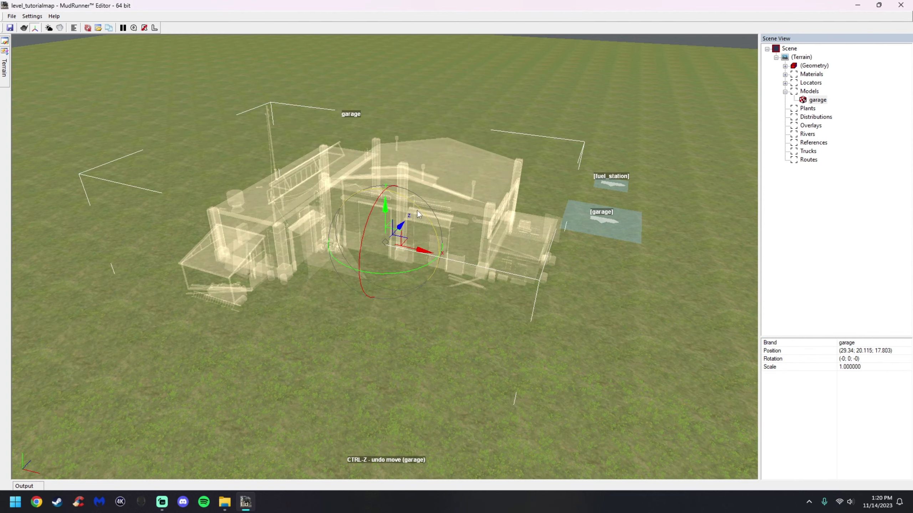
Check the garage model's base, sink the model below the ground and land it on the terrain again.
{"action": "scroll", "coordinate": [462, 276], "scroll_direction": "up", "scroll_amount": 3}
{"action": "scroll", "coordinate": [462, 275], "scroll_direction": "up", "scroll_amount": 8}
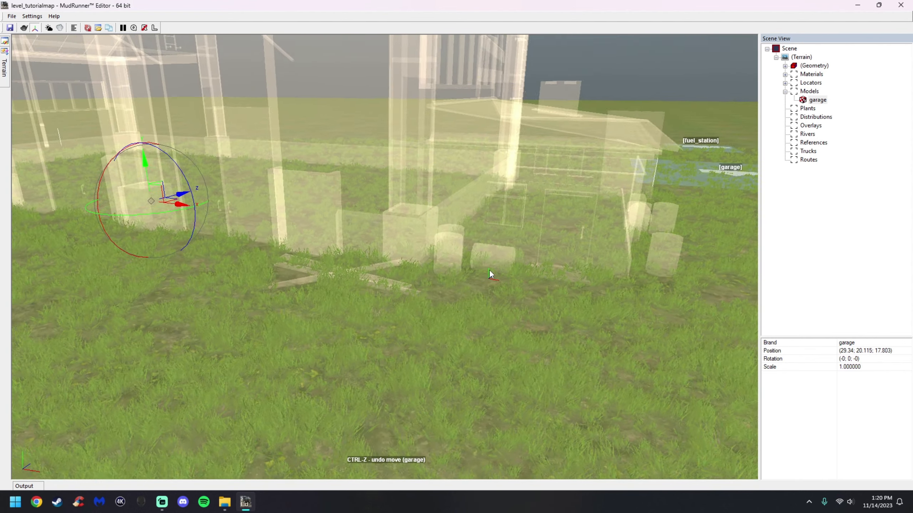
{"action": "scroll", "coordinate": [495, 273], "scroll_direction": "down", "scroll_amount": 8}
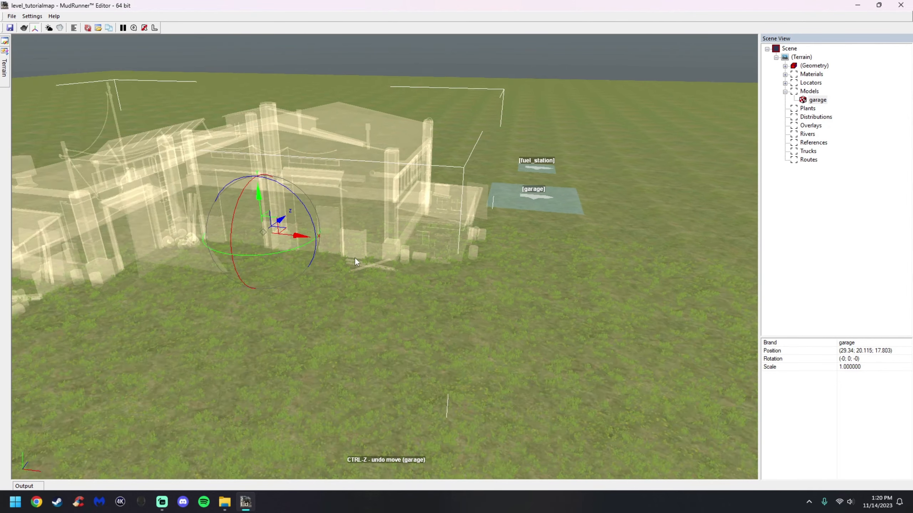
{"action": "left_click_drag", "start_coordinate": [302, 205], "coordinate": [307, 292]}
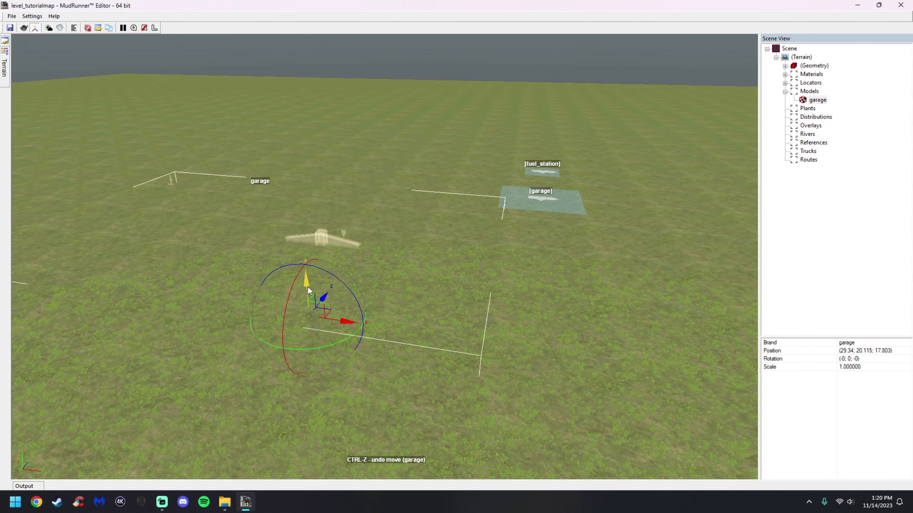
{"action": "right_click", "coordinate": [374, 254]}
{"action": "left_click", "coordinate": [395, 265]}
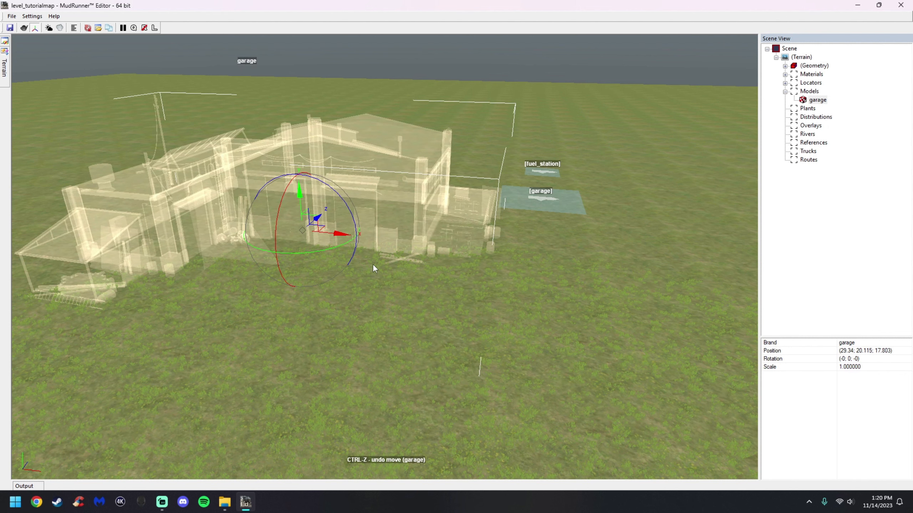
Try turning the garage model to face another direction, and undo that rotation.
{"action": "scroll", "coordinate": [316, 278], "scroll_direction": "down", "scroll_amount": 2}
{"action": "middle_click_drag", "start_coordinate": [316, 277], "coordinate": [340, 290]}
{"action": "scroll", "coordinate": [312, 242], "scroll_direction": "up", "scroll_amount": 2}
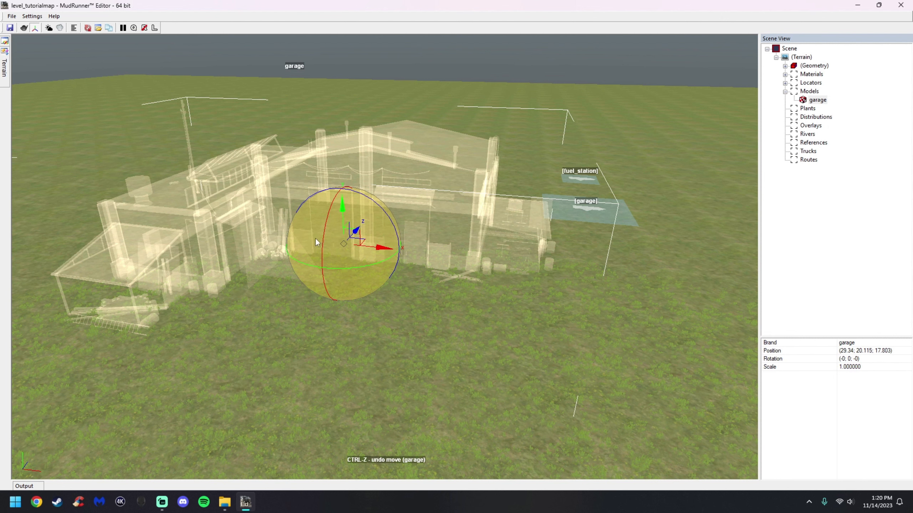
{"action": "left_click_drag", "start_coordinate": [315, 238], "coordinate": [92, 194]}
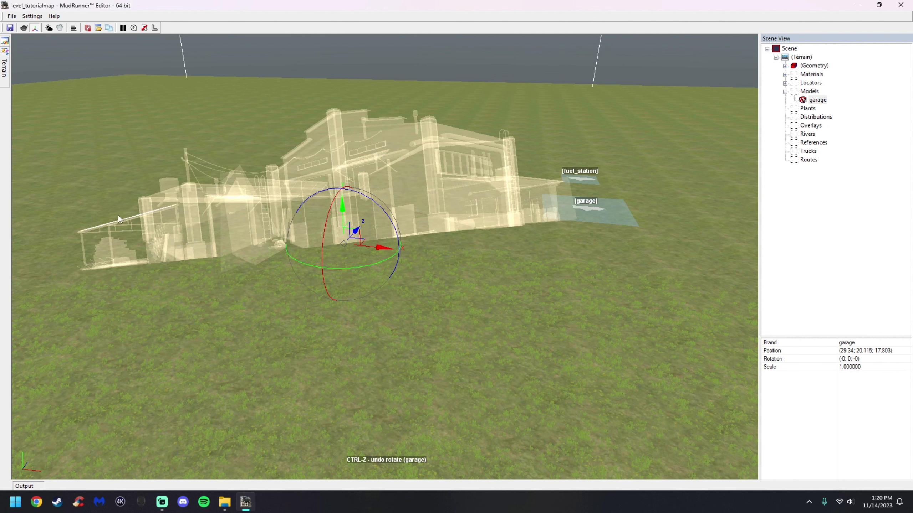
{"action": "key", "text": "ctrl+z"}
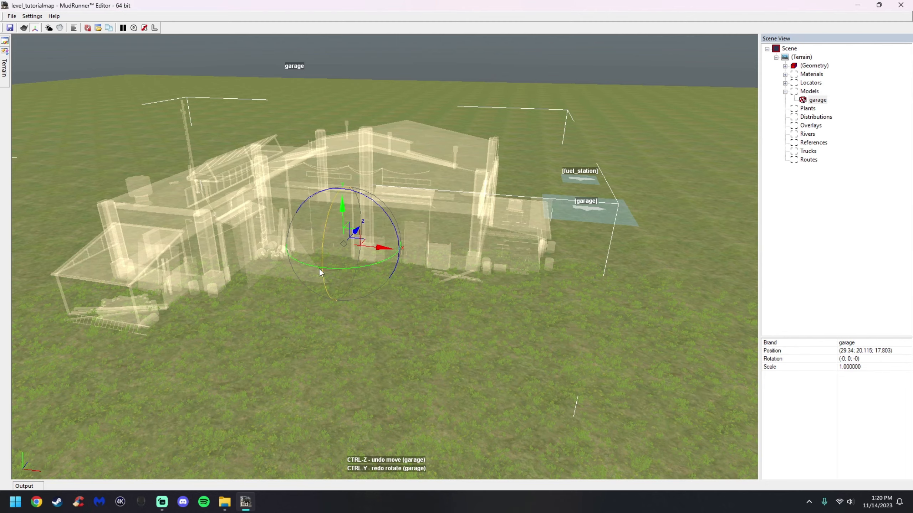
Deselect the garage model and rebuild the terrain.
{"action": "scroll", "coordinate": [524, 255], "scroll_direction": "down", "scroll_amount": 2}
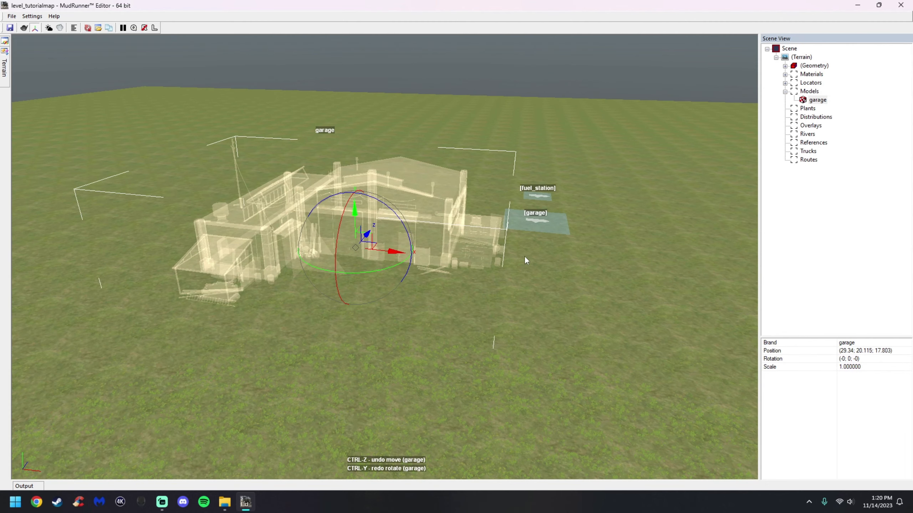
{"action": "left_click", "coordinate": [616, 214]}
{"action": "right_click", "coordinate": [608, 263]}
{"action": "left_click", "coordinate": [611, 310]}
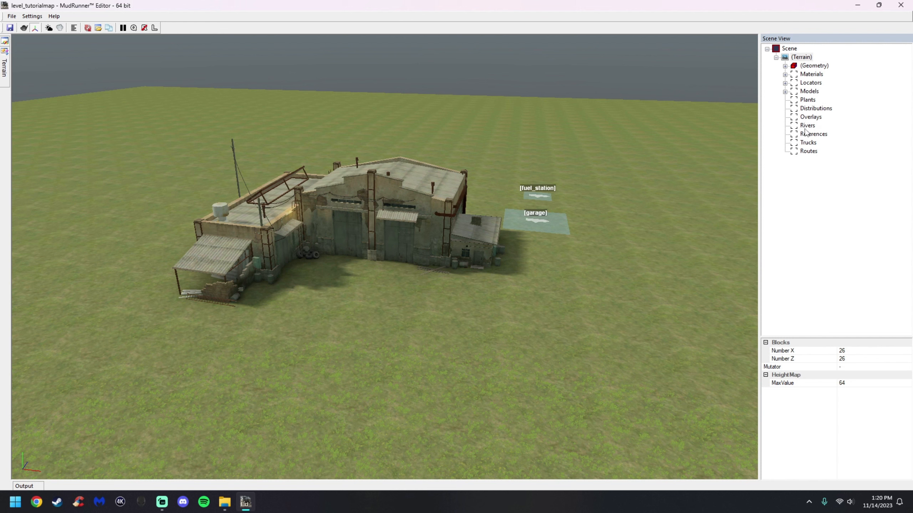
Move the garage locator onto the grass in front of the garage building's doors, at about (8.4; -14.8).
{"action": "left_click", "coordinate": [810, 83]}
{"action": "left_click", "coordinate": [785, 84]}
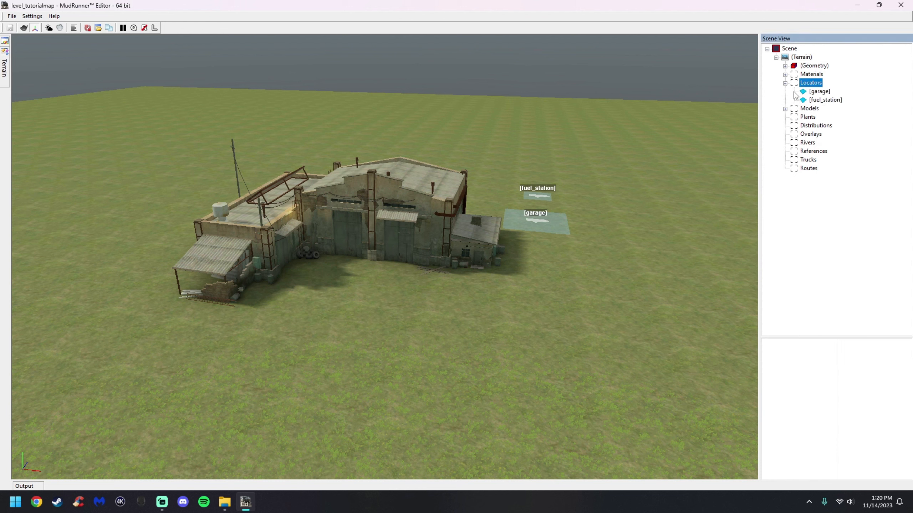
{"action": "key", "text": "Down"}
{"action": "left_click_drag", "start_coordinate": [552, 222], "coordinate": [378, 282]}
{"action": "middle_click_drag", "start_coordinate": [473, 288], "coordinate": [477, 317]}
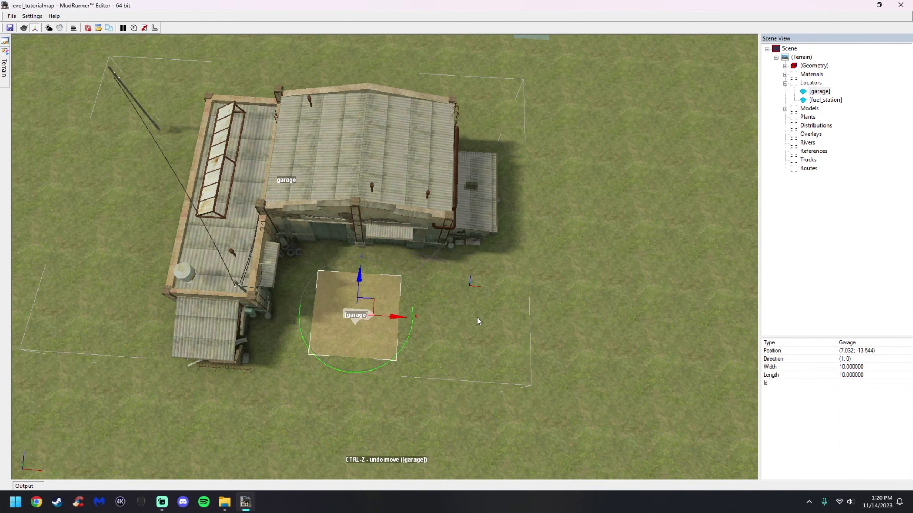
{"action": "left_click_drag", "start_coordinate": [375, 312], "coordinate": [370, 311]}
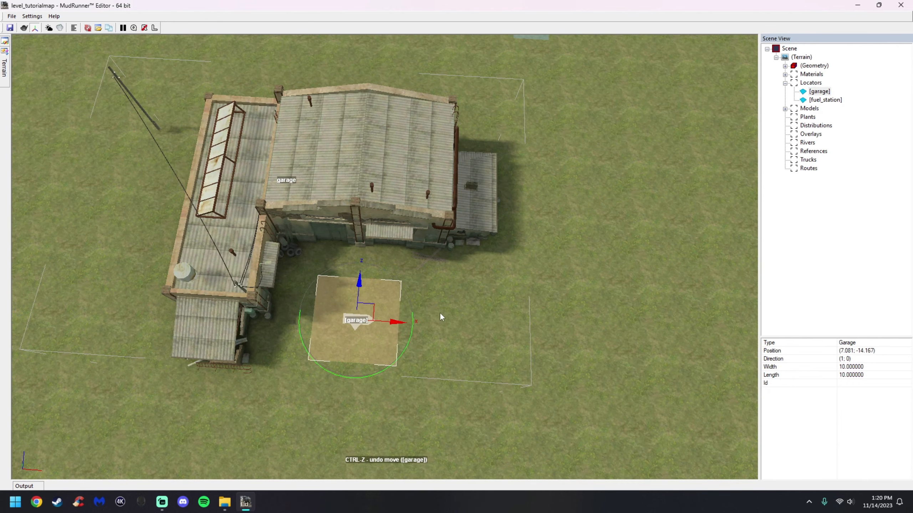
{"action": "middle_click_drag", "start_coordinate": [439, 312], "coordinate": [443, 316]}
{"action": "scroll", "coordinate": [444, 317], "scroll_direction": "down", "scroll_amount": 3}
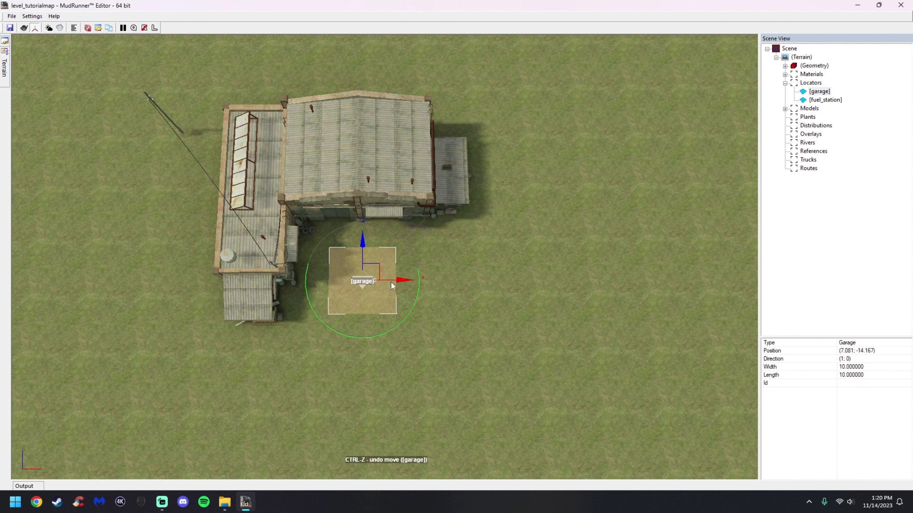
{"action": "left_click_drag", "start_coordinate": [372, 275], "coordinate": [381, 281]}
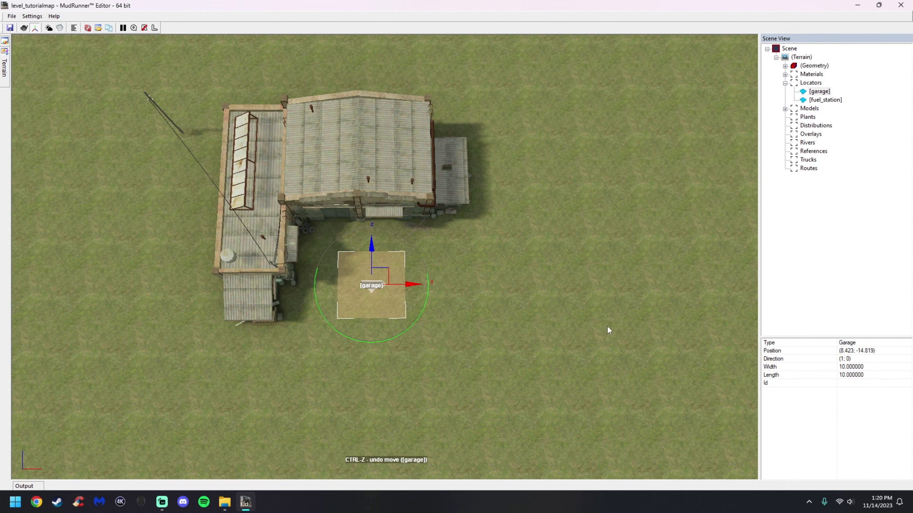
Try the garage locator against the building's inner corner, and move it back onto the open grass in front of the garage doors.
{"action": "scroll", "coordinate": [540, 329], "scroll_direction": "down", "scroll_amount": 5}
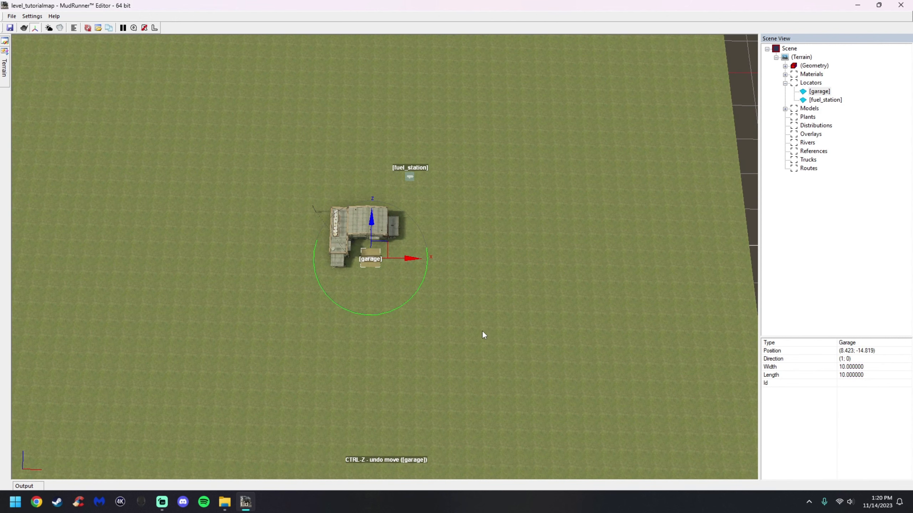
{"action": "left_click", "coordinate": [484, 335]}
{"action": "scroll", "coordinate": [497, 366], "scroll_direction": "down", "scroll_amount": 5}
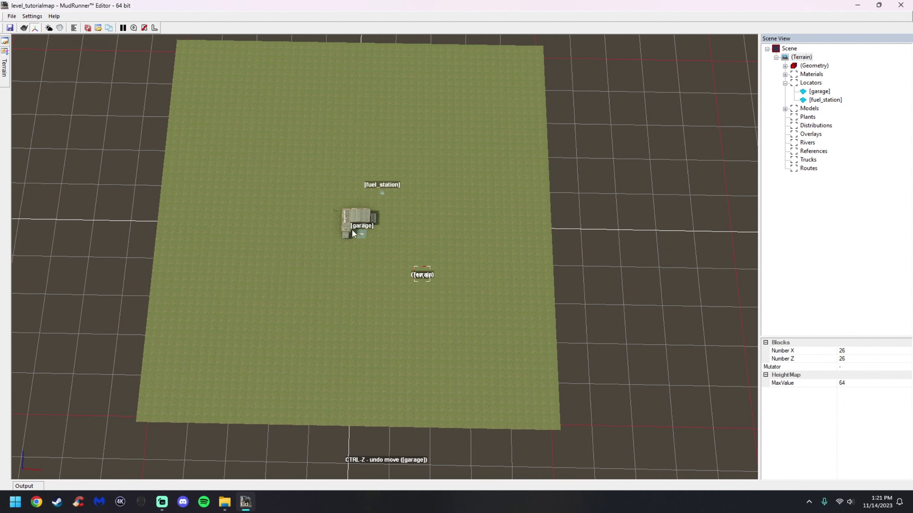
{"action": "scroll", "coordinate": [351, 234], "scroll_direction": "up", "scroll_amount": 10}
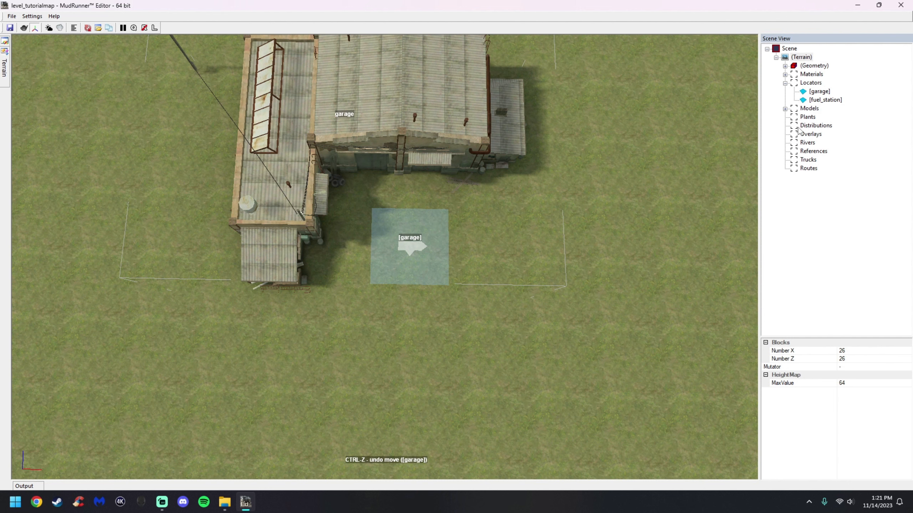
{"action": "left_click", "coordinate": [823, 93]}
{"action": "left_click_drag", "start_coordinate": [415, 242], "coordinate": [359, 190]}
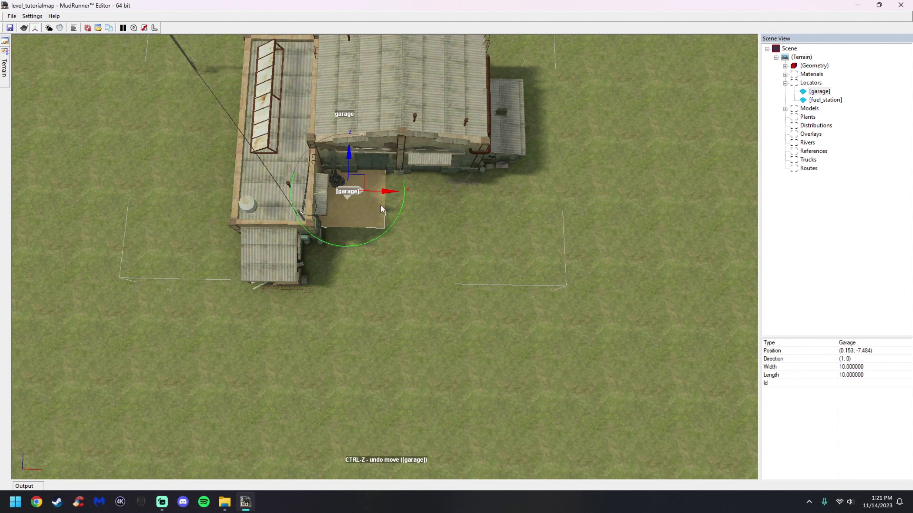
{"action": "left_click_drag", "start_coordinate": [358, 186], "coordinate": [436, 258]}
{"action": "left_click", "coordinate": [523, 319]}
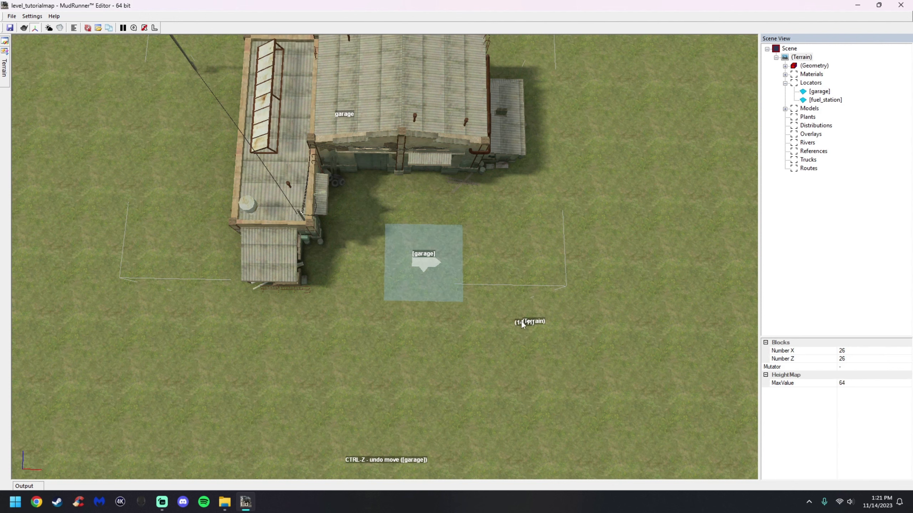
Rebuild the terrain with the repositioned garage locator, save the map and select the Models group in the scene.
{"action": "scroll", "coordinate": [507, 320], "scroll_direction": "down", "scroll_amount": 5}
{"action": "middle_click_drag", "start_coordinate": [504, 319], "coordinate": [553, 285]}
{"action": "right_click", "coordinate": [618, 225]}
{"action": "left_click", "coordinate": [643, 230]}
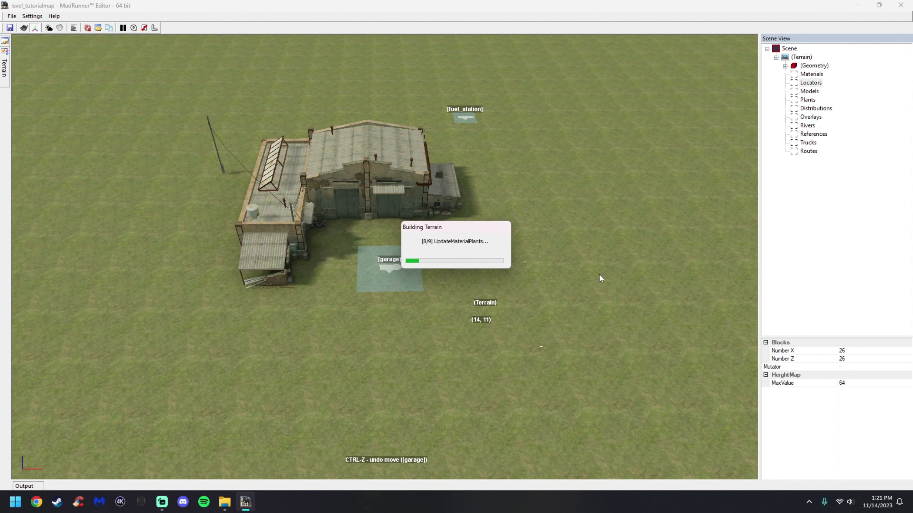
{"action": "left_click", "coordinate": [12, 31]}
{"action": "left_click", "coordinate": [809, 91]}
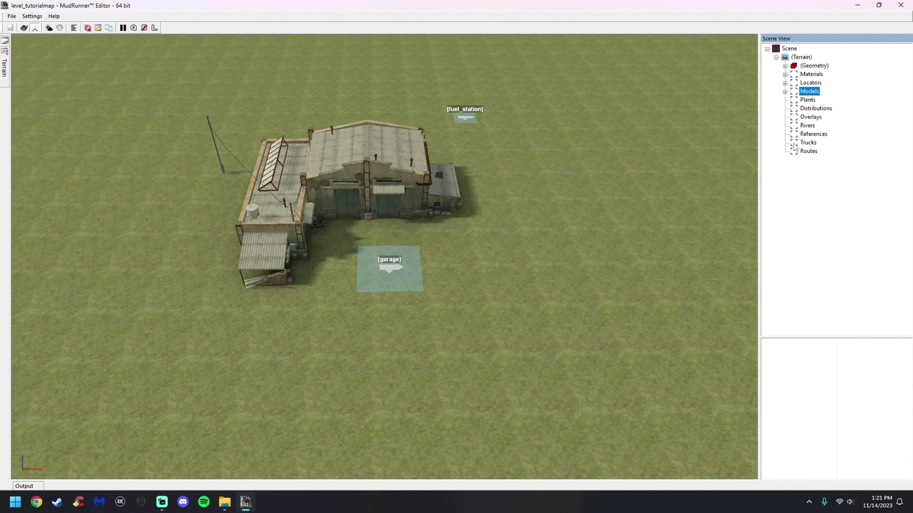
Look over the garage building and both locators on the terrain, and close the map editor.
{"action": "middle_click_drag", "start_coordinate": [459, 230], "coordinate": [436, 236]}
{"action": "scroll", "coordinate": [436, 235], "scroll_direction": "down", "scroll_amount": 4}
{"action": "scroll", "coordinate": [322, 223], "scroll_direction": "up", "scroll_amount": 2}
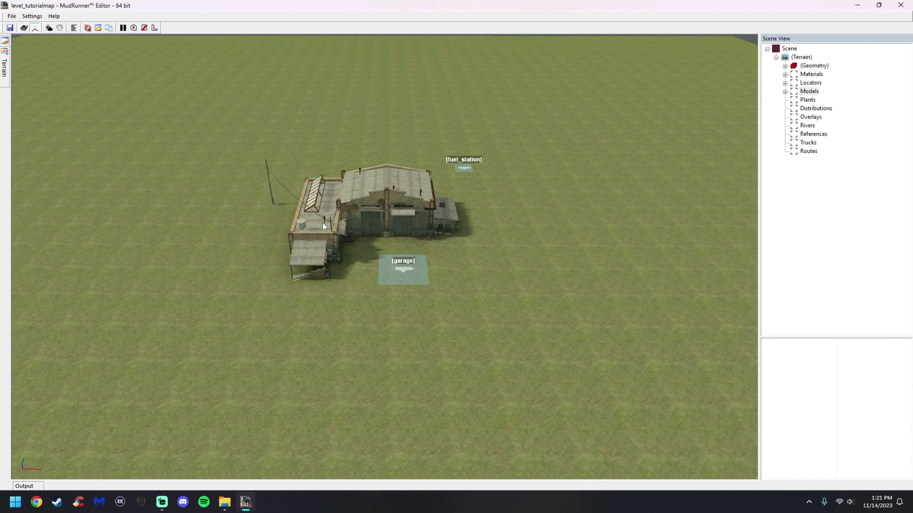
{"action": "scroll", "coordinate": [323, 223], "scroll_direction": "down", "scroll_amount": 3}
{"action": "scroll", "coordinate": [385, 227], "scroll_direction": "up", "scroll_amount": 2}
{"action": "scroll", "coordinate": [374, 252], "scroll_direction": "down", "scroll_amount": 1}
{"action": "scroll", "coordinate": [374, 254], "scroll_direction": "down", "scroll_amount": 3}
{"action": "scroll", "coordinate": [410, 258], "scroll_direction": "up", "scroll_amount": 3}
{"action": "middle_click_drag", "start_coordinate": [411, 263], "coordinate": [415, 256]}
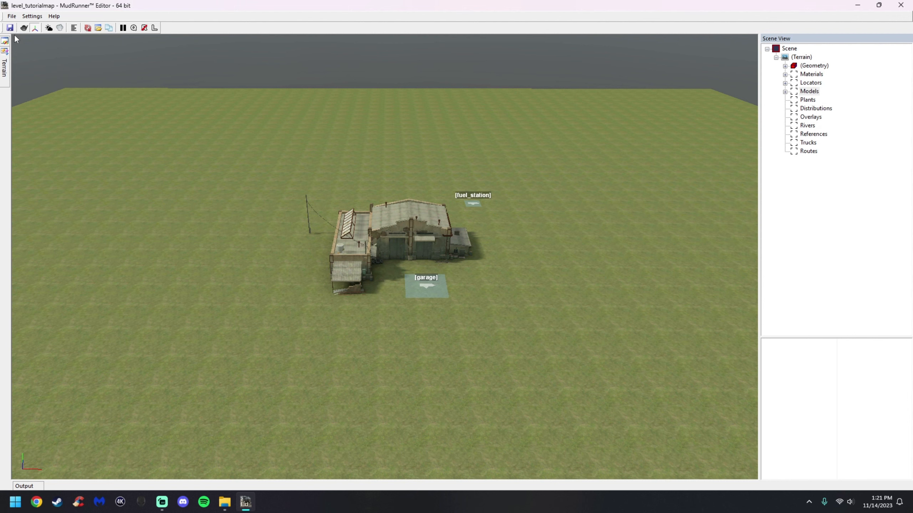
{"action": "left_click", "coordinate": [902, 5]}
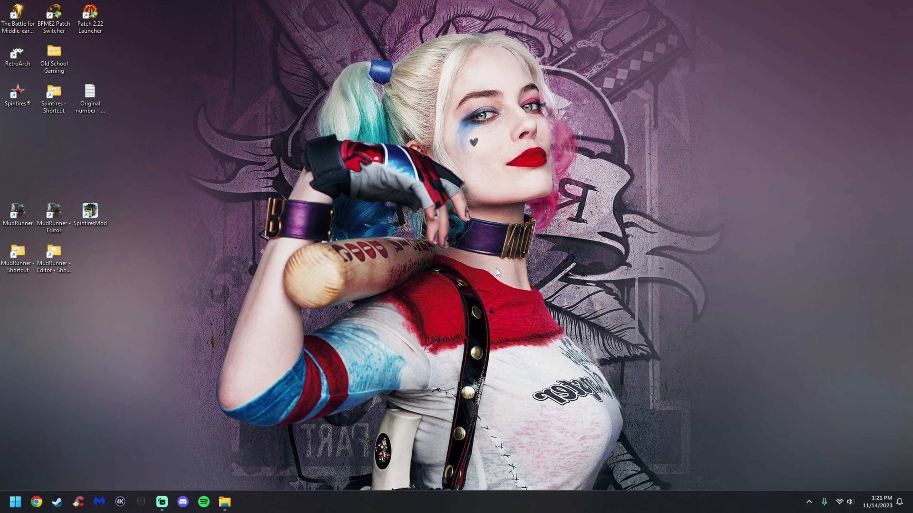